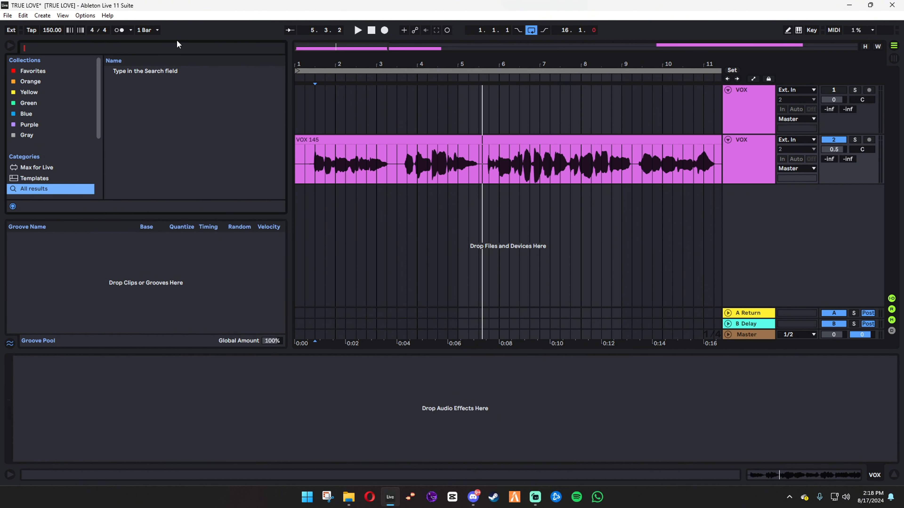
Search for PRO Q, load Pro-Q 3 onto the second VOX track, and place the playback start at the first vocal phrase.
type("PRO Q")
left_click(128, 72)
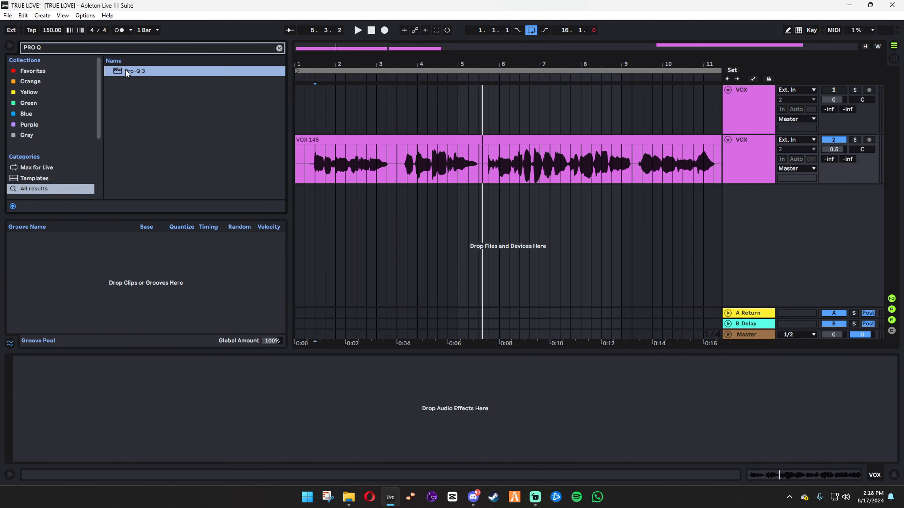
left_click_drag(754, 175, 755, 174)
left_click_drag(316, 192, 341, 137)
key("Tab")
key("Tab")
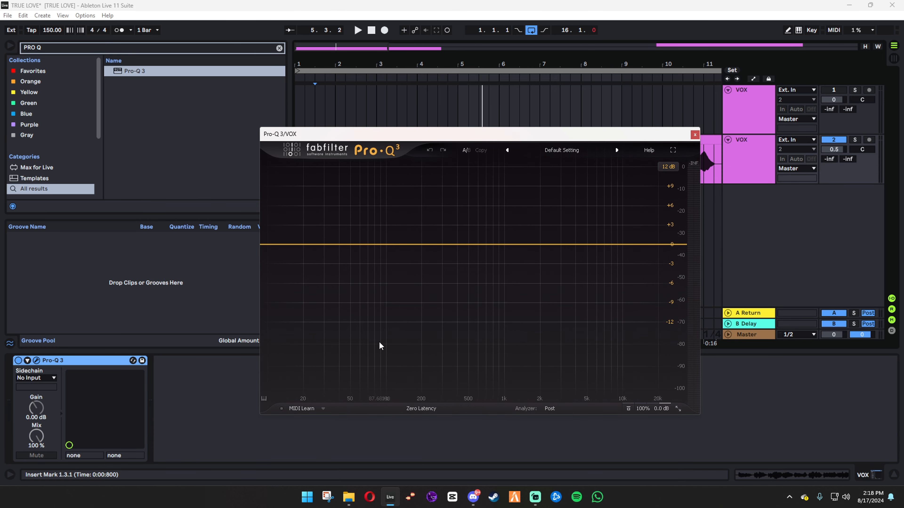
Add a 24 dB/oct low cut at 130 Hz to the vocal EQ and play the vocal through it.
left_click_drag(271, 248, 399, 249)
key("space")
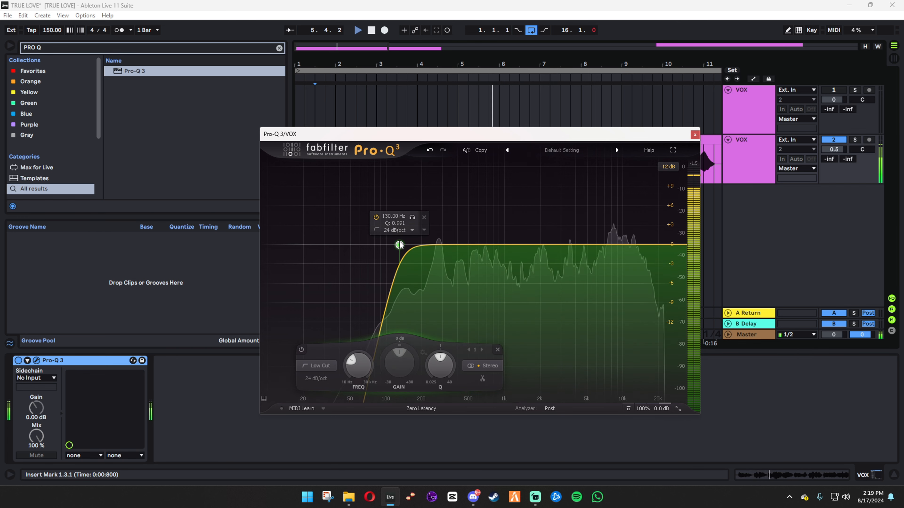
left_click(694, 134)
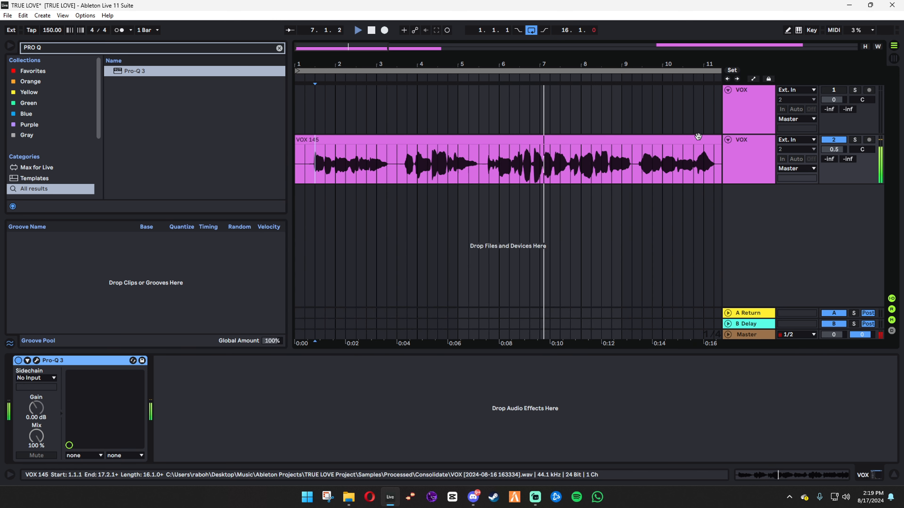
Add a bell band with a Q of about 2.5 and sweep it during playback to about 748 Hz at about +12 dB.
left_click(36, 360)
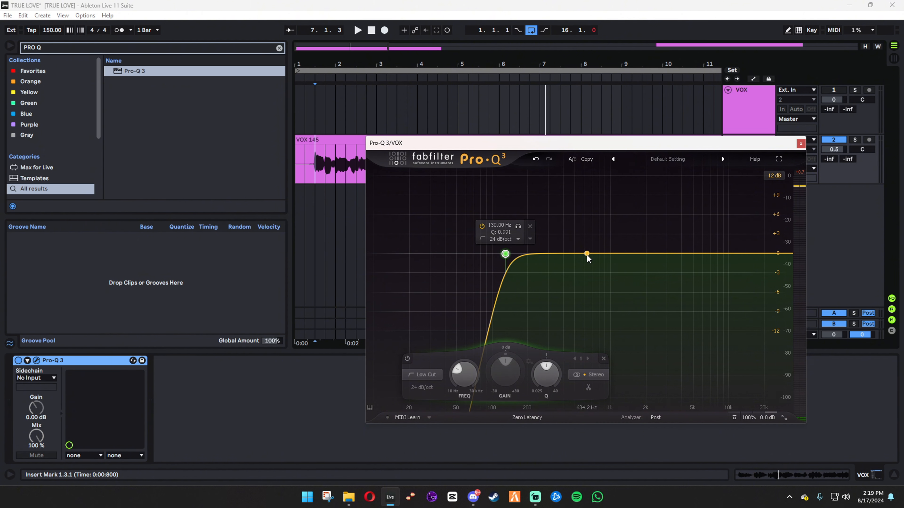
left_click(587, 255)
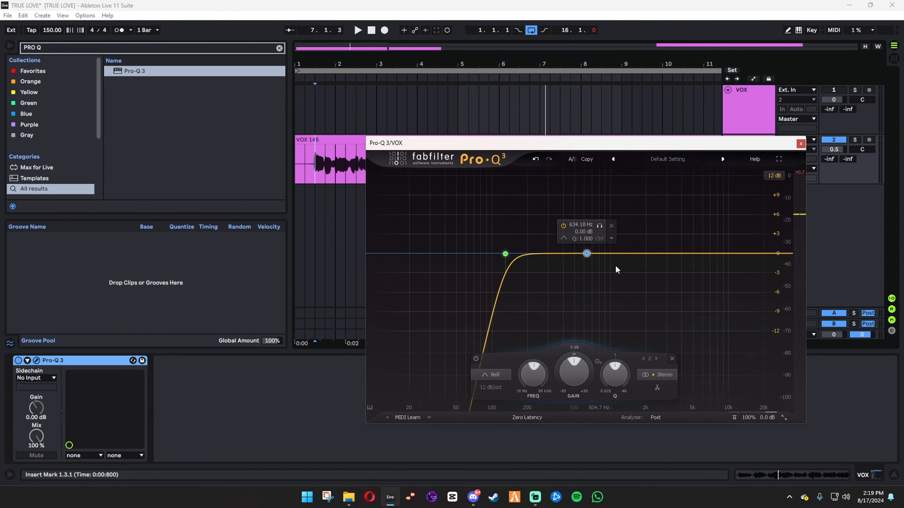
scroll(637, 381, "up", 2)
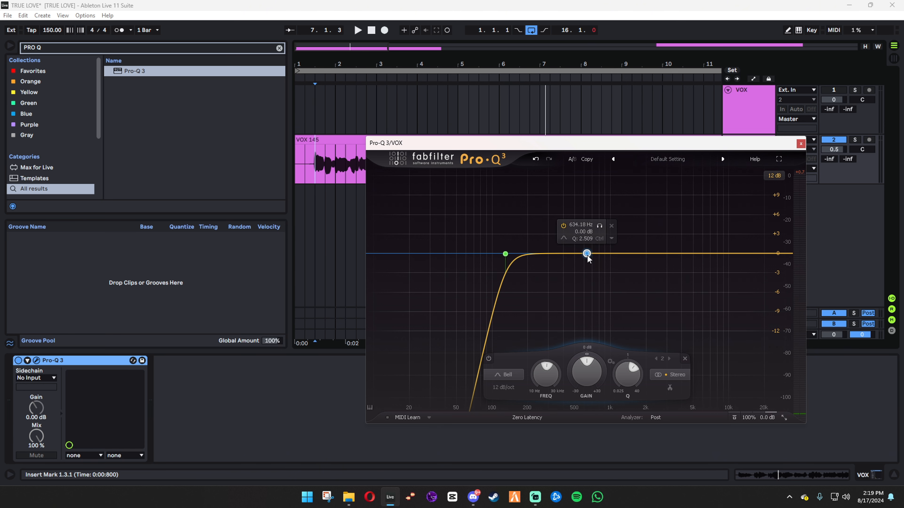
left_click_drag(587, 253, 580, 227)
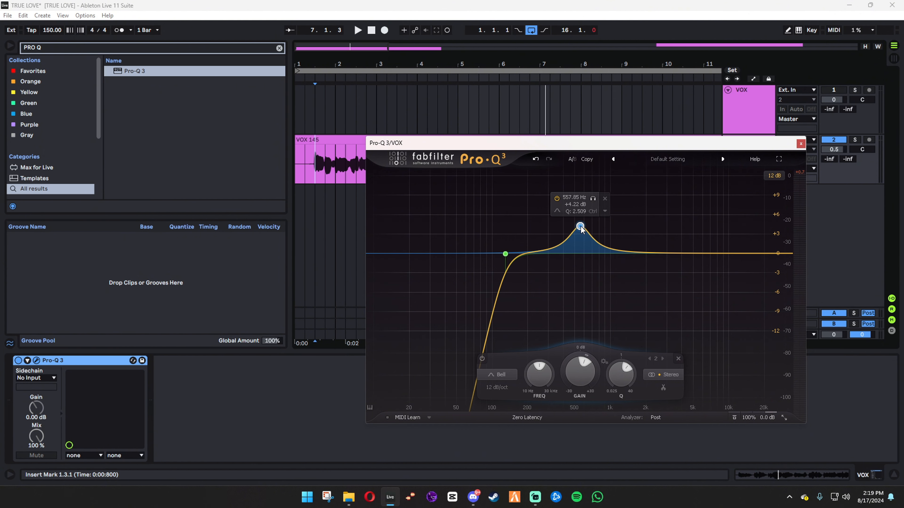
key("space")
left_click_drag(583, 223, 596, 177)
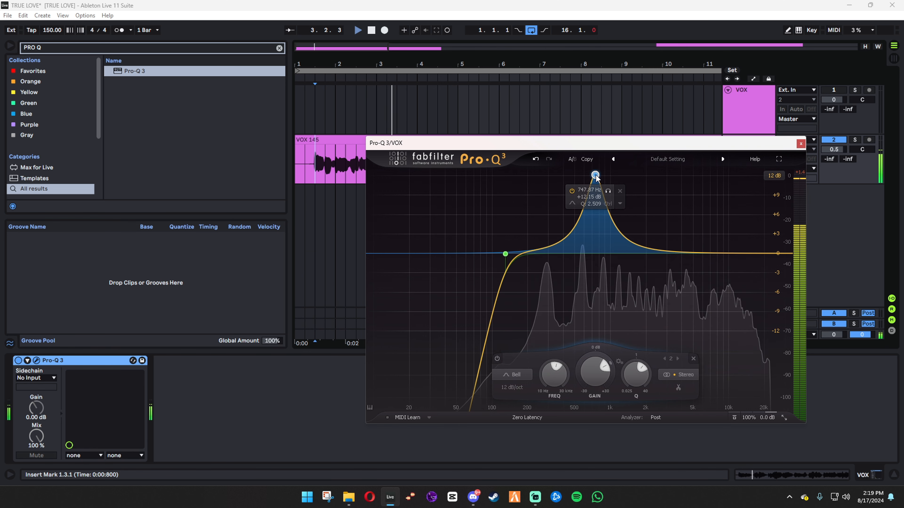
Lower the bell band at about 748 Hz to about -5.46 dB, audition it, and narrow its Q to about 3.64.
key("space")
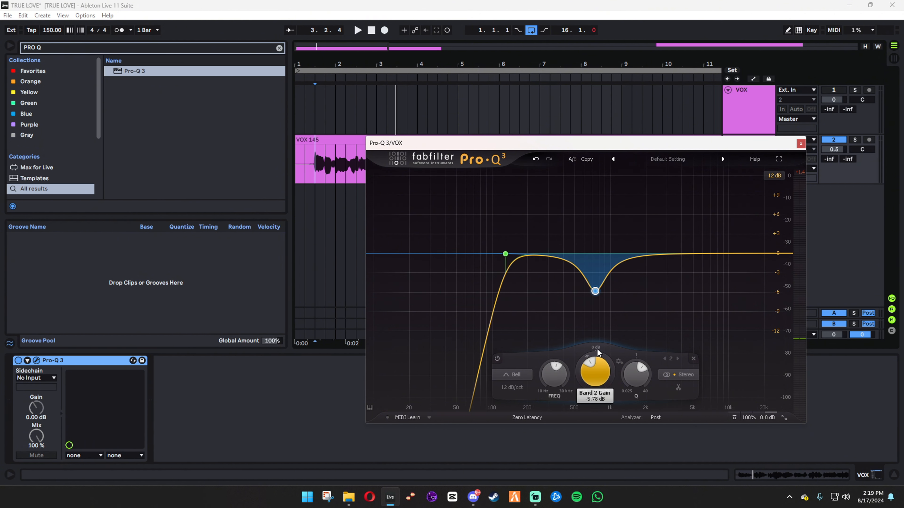
key("space")
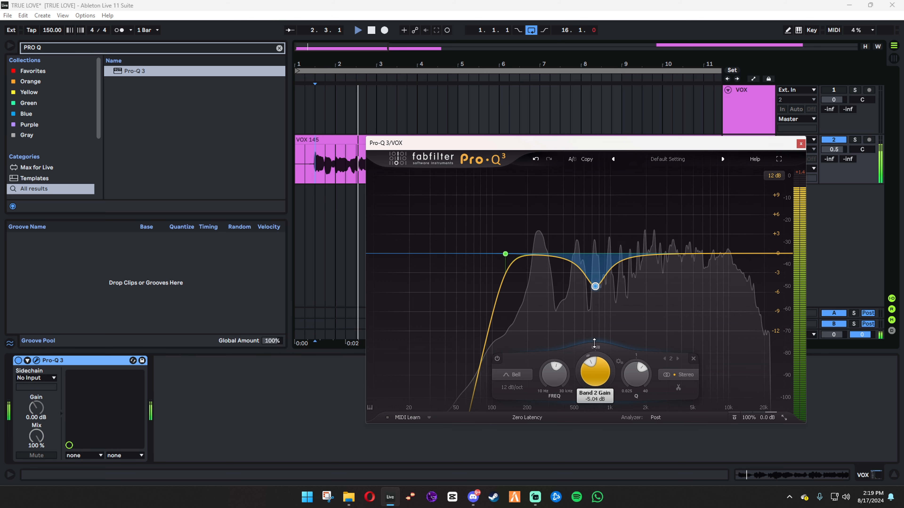
mouse_move(603, 341)
left_mouse_down()
mouse_move(605, 354)
mouse_move(603, 347)
left_mouse_up()
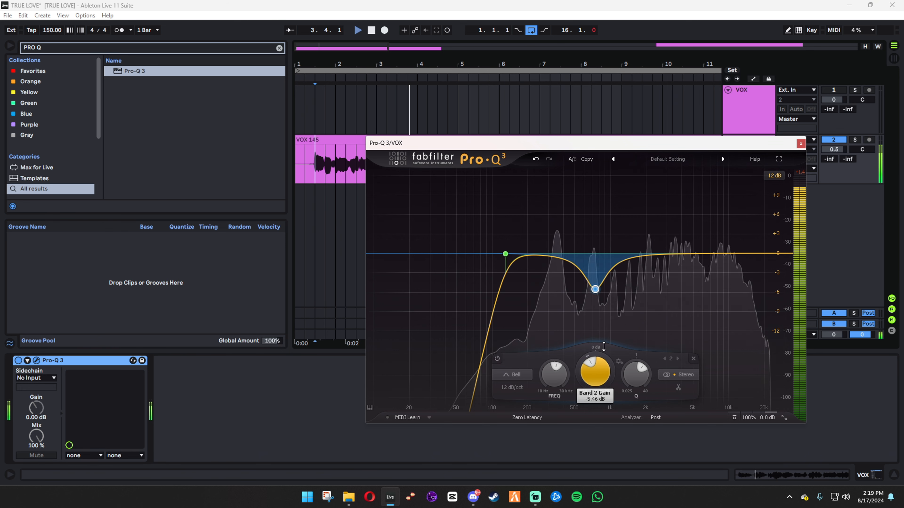
left_click(610, 305)
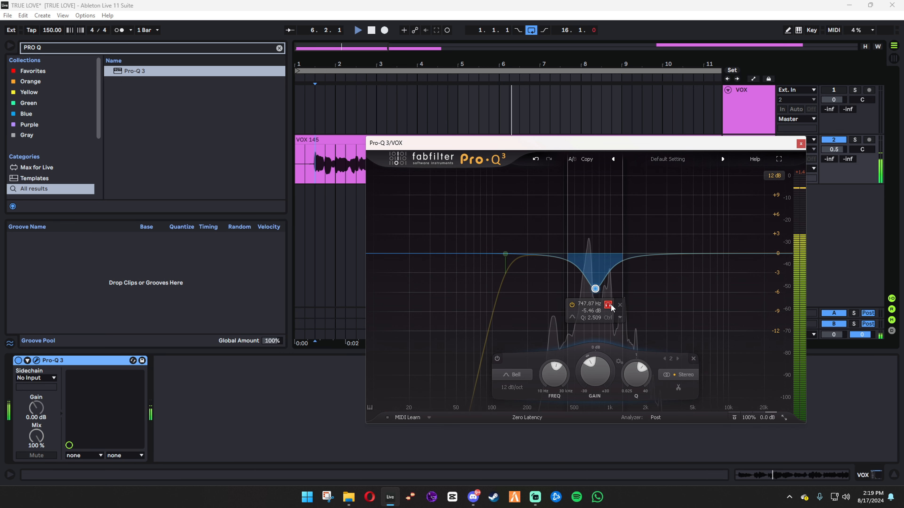
left_click(610, 305)
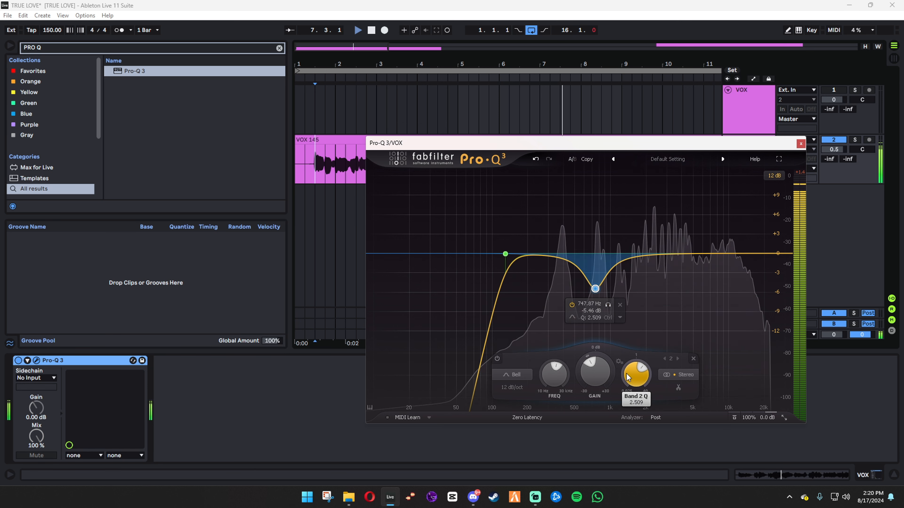
left_click_drag(637, 376, 640, 367)
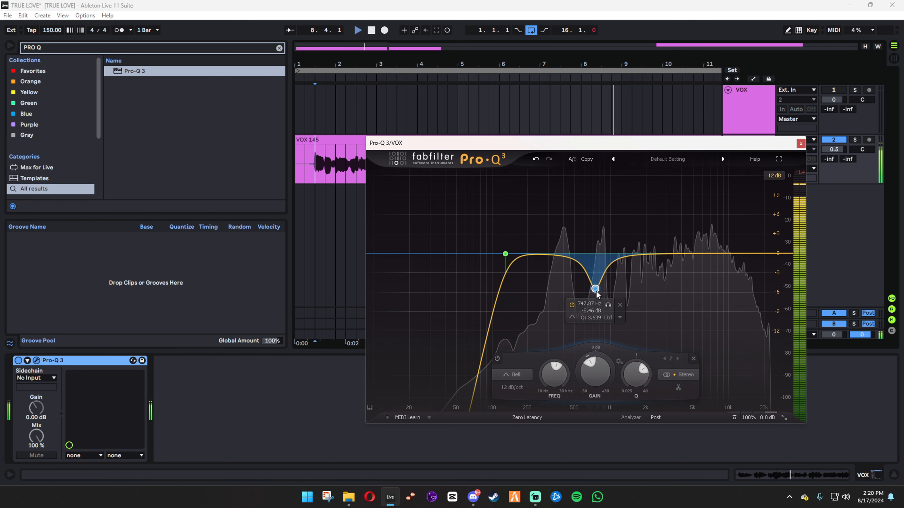
Compare the playing vocal with the 748 Hz cut bypassed and enabled.
left_click(497, 359)
left_click(497, 359)
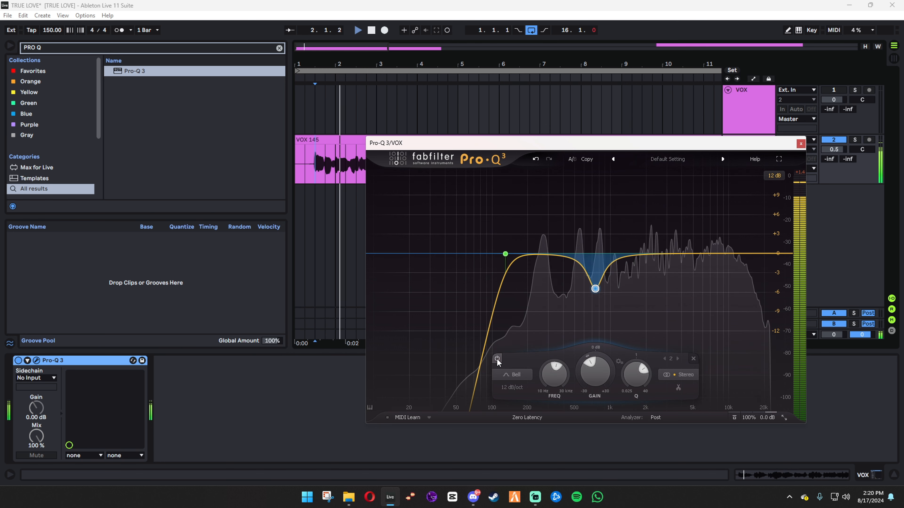
left_click(498, 359)
left_click(498, 360)
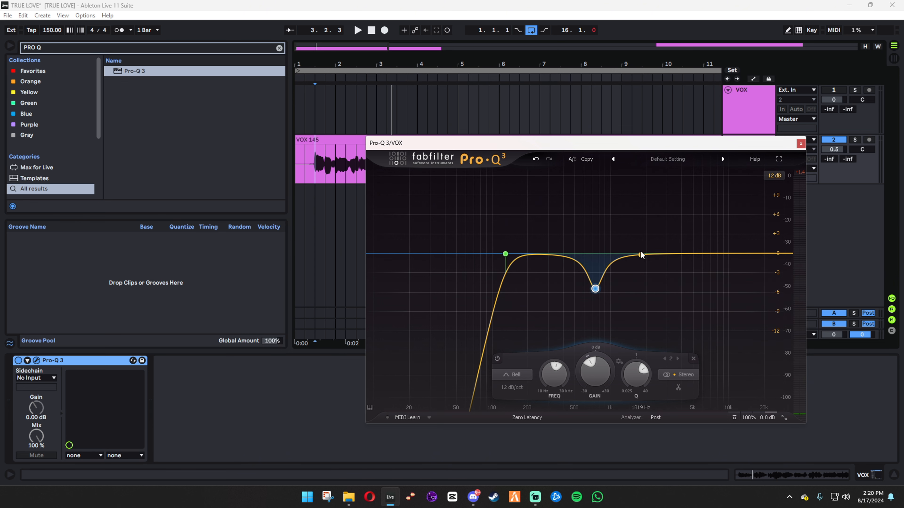
Add a bell boost of about 7.56 dB near 17.8 kHz and a bell of about +1.31 dB near 9.9 kHz with Q about 2.575.
left_click_drag(643, 261, 758, 205)
key("space")
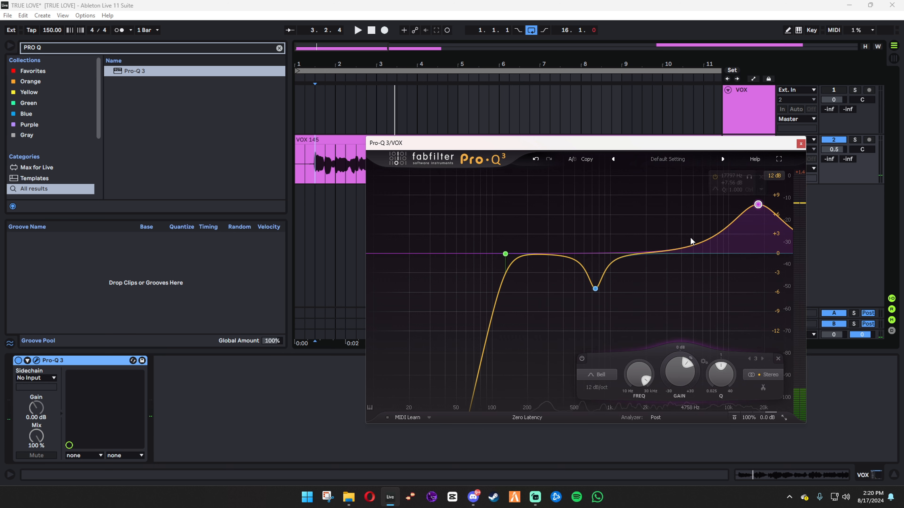
left_click_drag(676, 251, 722, 257)
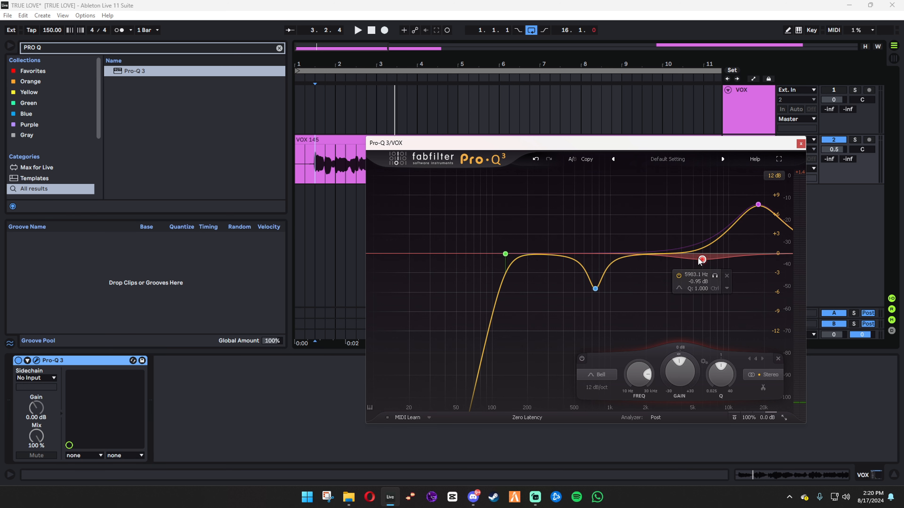
left_click_drag(701, 261, 722, 248)
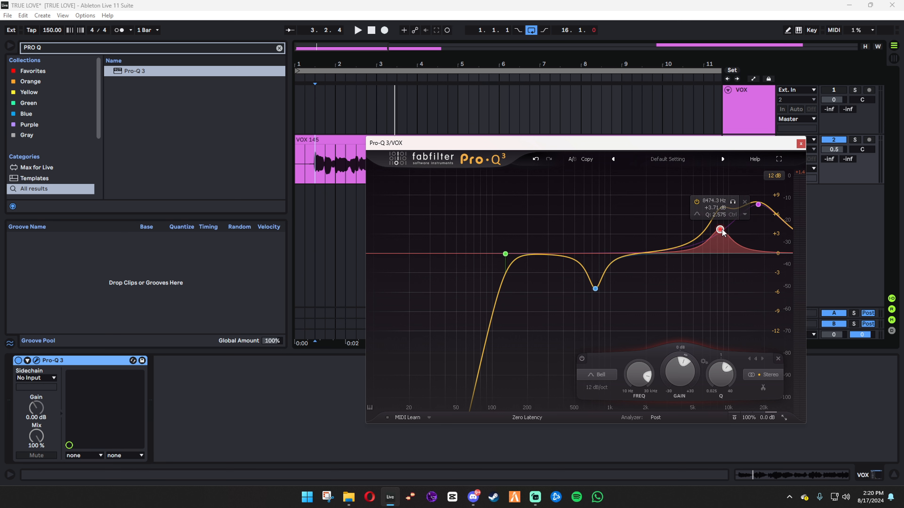
mouse_move(718, 231)
left_mouse_down()
mouse_move(730, 236)
mouse_move(711, 259)
mouse_move(728, 245)
left_mouse_up()
Make the 9.9 kHz band dynamic with a range of about -1.48 dB and play the vocal.
right_click(725, 235)
left_click(725, 234)
key("space")
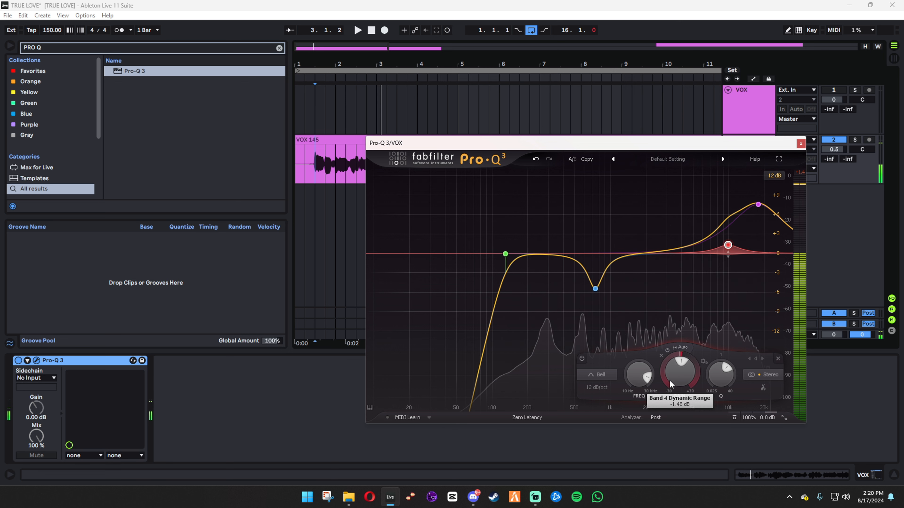
Uncover the vocal clip from behind the EQ window, set the playback start at 2.2.1, and play from there.
left_click_drag(358, 57, 358, 87)
scroll(356, 162, "left", 1)
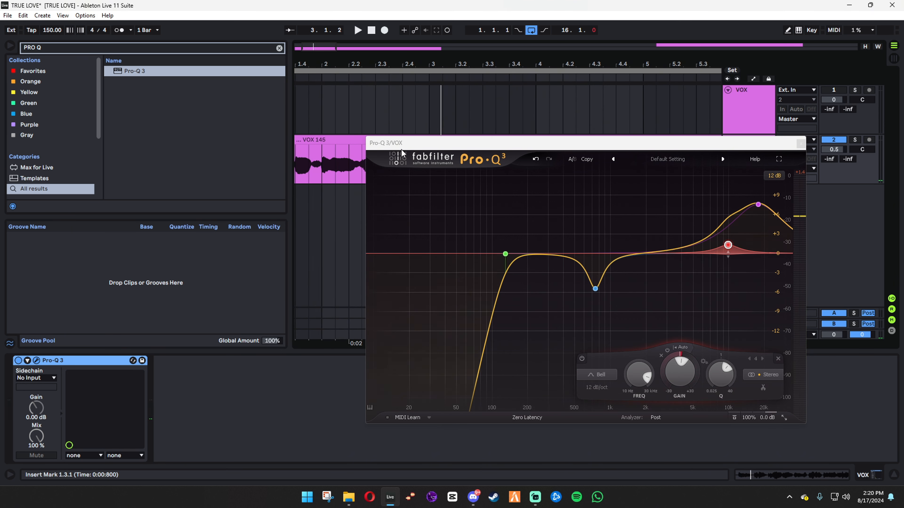
left_click_drag(399, 144, 405, 248)
scroll(399, 163, "left", 2)
left_click(399, 167)
key("space")
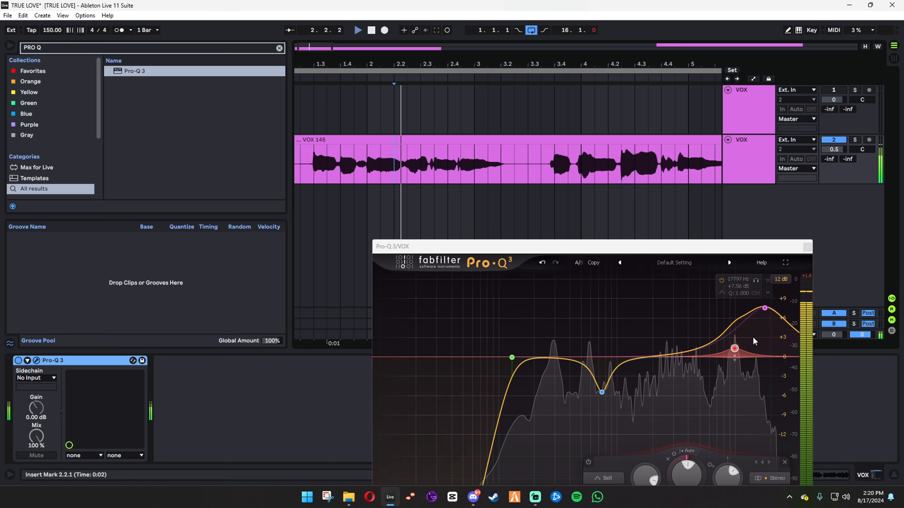
Bring the whole EQ window back into view and set the 9.9 kHz band's gain to 0 dB.
left_click_drag(746, 246, 699, 62)
key("space")
double_click(640, 289)
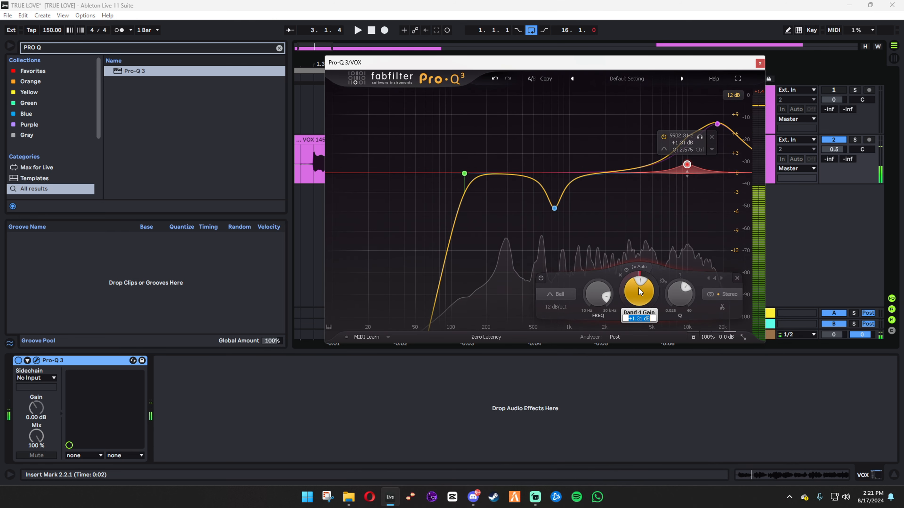
key("Return")
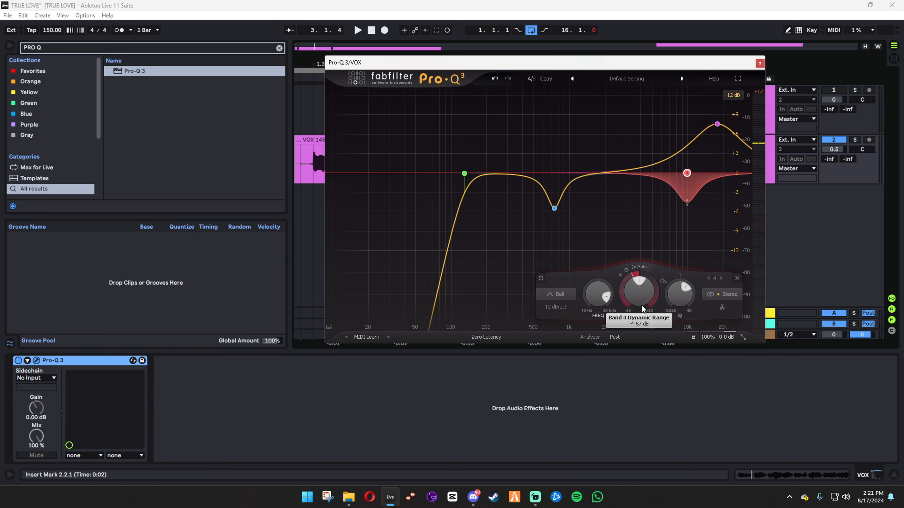
Set the 9.9 kHz band's dynamic range to about -13 dB and listen to the vocal.
mouse_move(648, 303)
left_mouse_down()
mouse_move(634, 277)
mouse_move(628, 281)
mouse_move(629, 330)
left_mouse_up()
key("space")
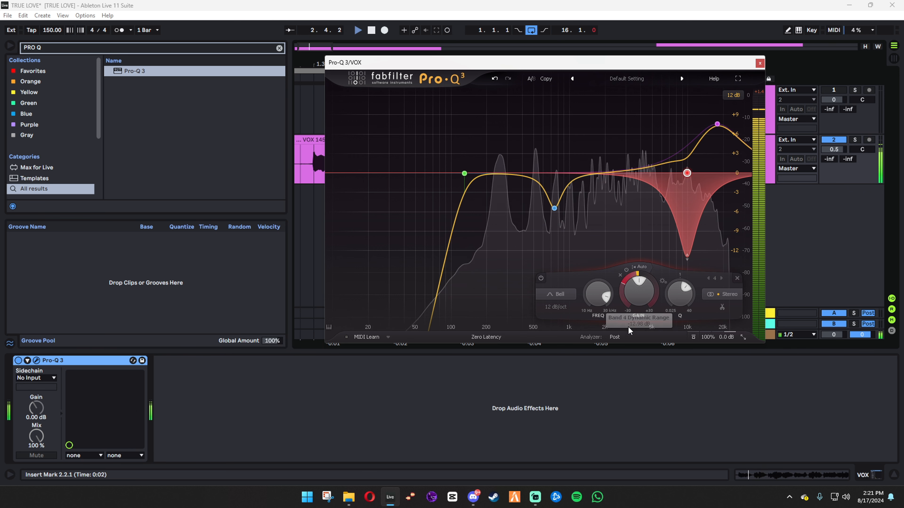
key("space")
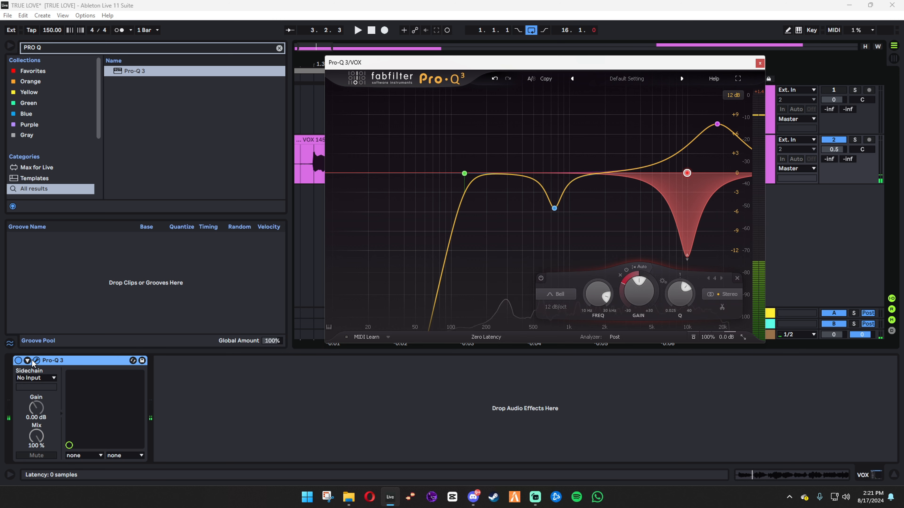
key("space")
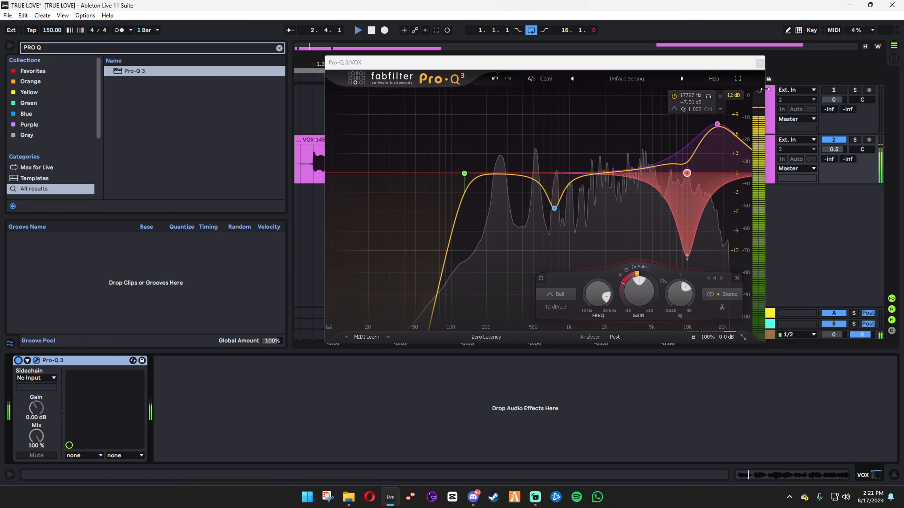
Close the EQ window, search for PRO C, and insert Pro-C 2 after Pro-Q 3 on the VOX track.
left_click(760, 63)
scroll(431, 154, "down", 3)
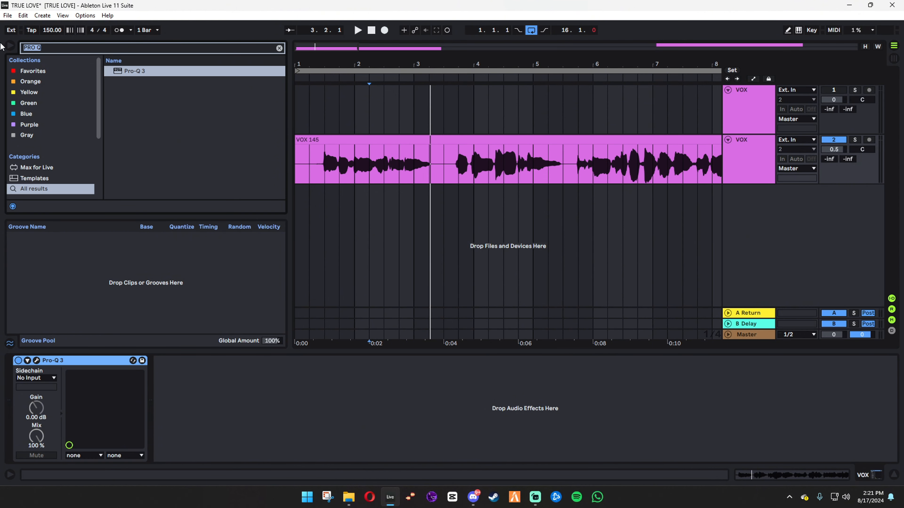
type("PRO C")
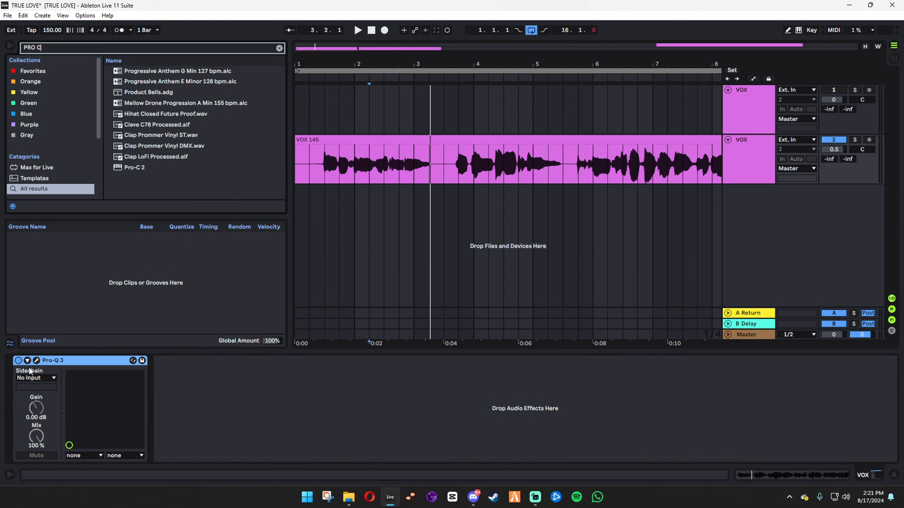
left_click(36, 360)
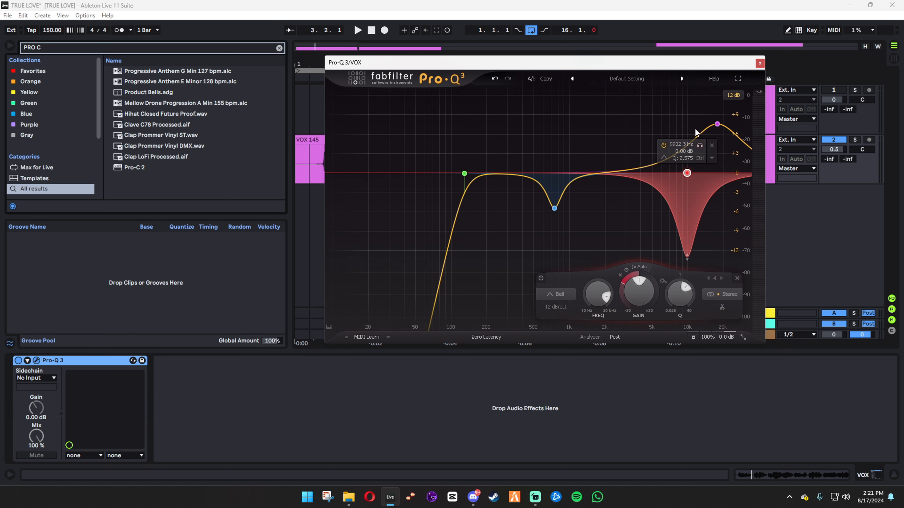
left_click(760, 63)
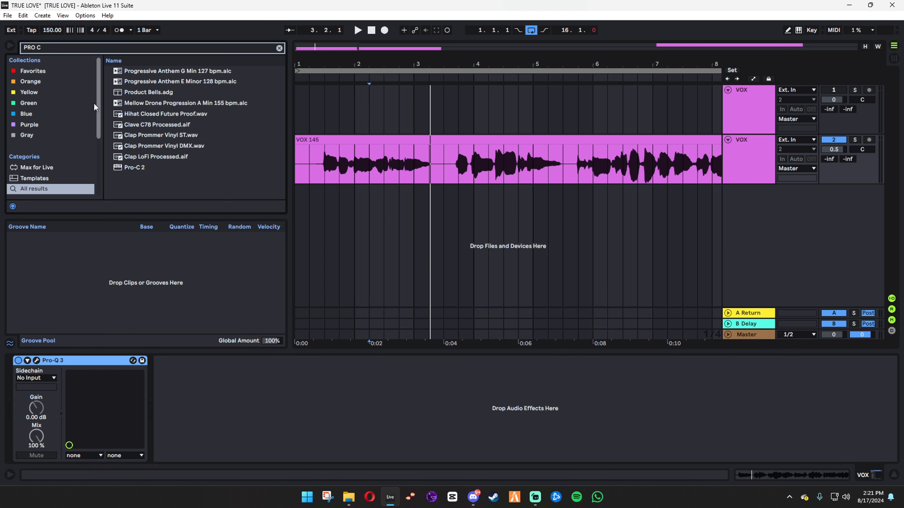
left_click_drag(134, 167, 234, 398)
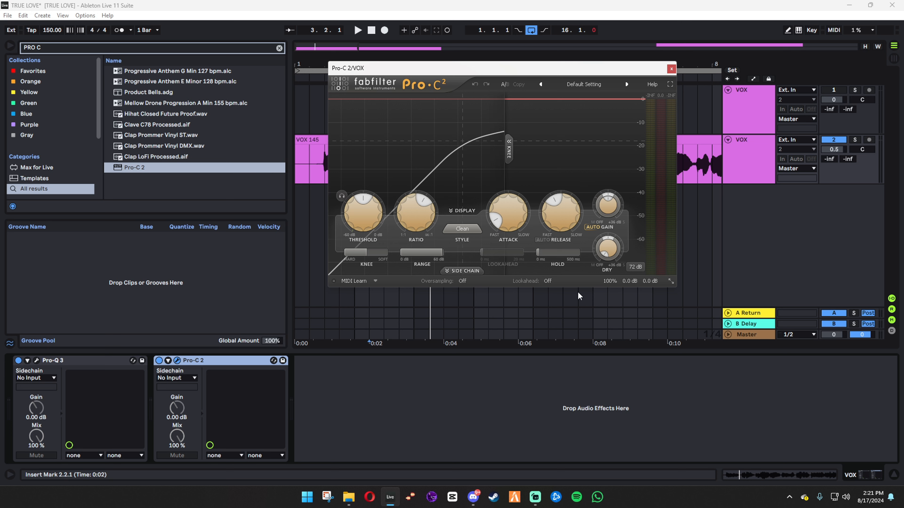
Set the Pro-C 2 compression style to Vocal, with its window moved off the start of the clip.
left_click_drag(462, 67, 617, 65)
left_click(616, 227)
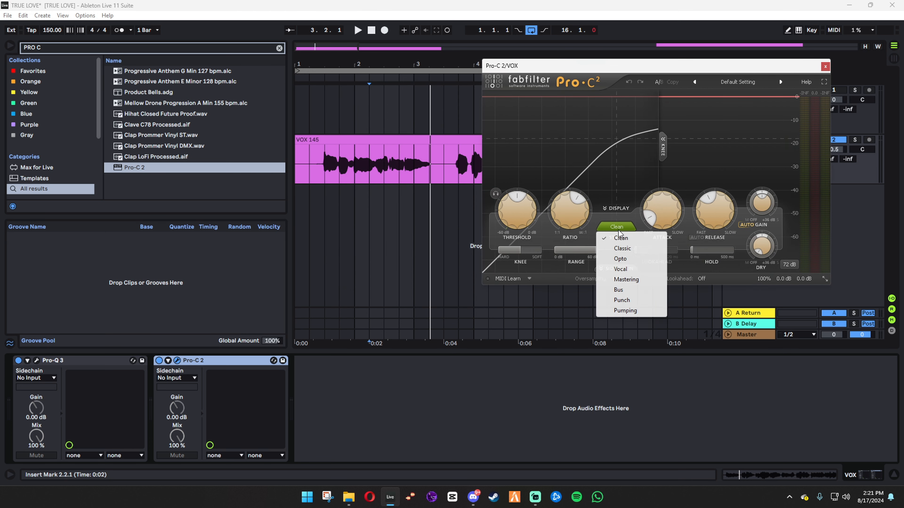
left_click(620, 269)
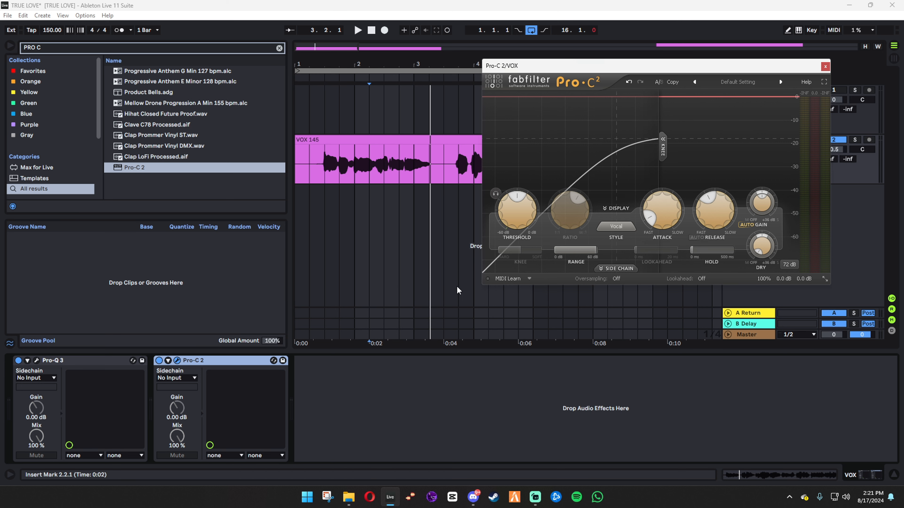
Search for SCOPE, insert VPS Scope (CM edition) after Pro-C 2 on the VOX track, and place the two plug-in windows side by side.
type("SCOPE")
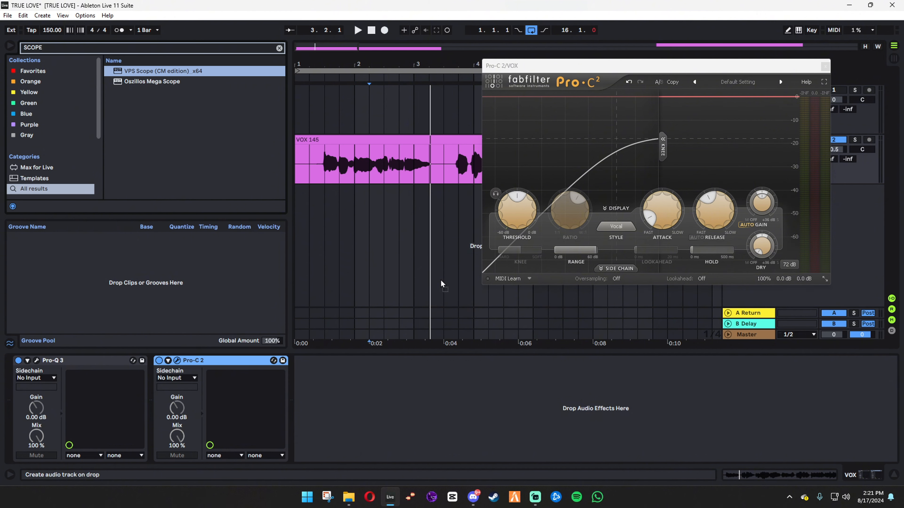
left_click_drag(484, 383, 484, 384)
left_click_drag(290, 169, 706, 109)
left_click_drag(706, 67, 259, 87)
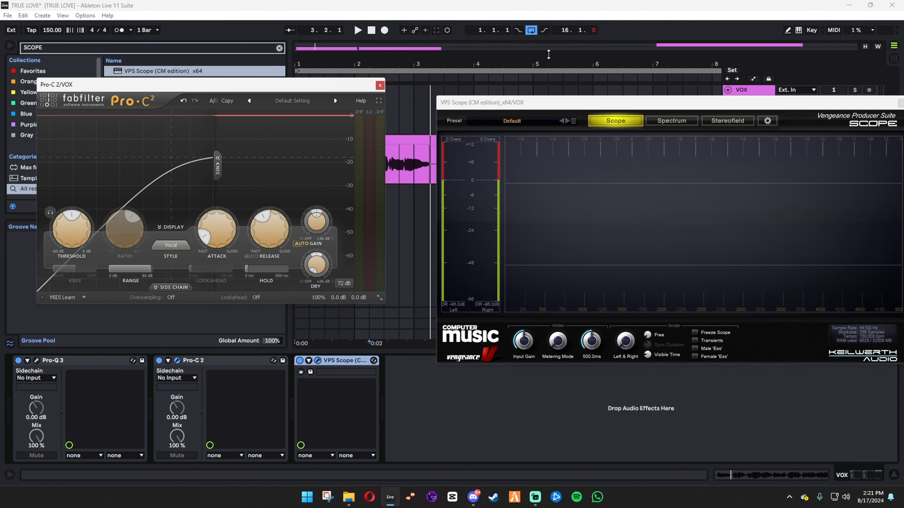
left_click_drag(546, 106, 534, 82)
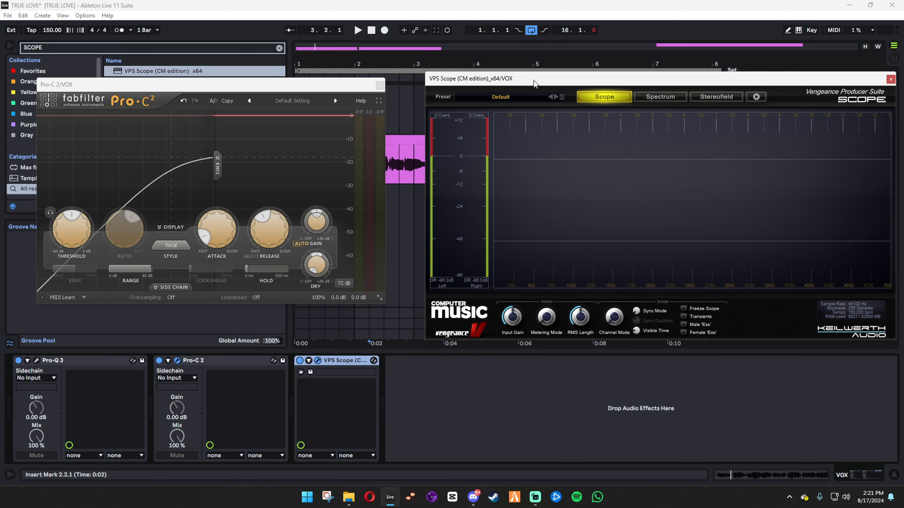
Raise the Pro-C 2 threshold to about -3 dB while the vocal plays, and rearrange the windows so the scope's waveform is visible.
key("space")
left_click_drag(295, 84, 476, 91)
left_click_drag(253, 237, 268, 199)
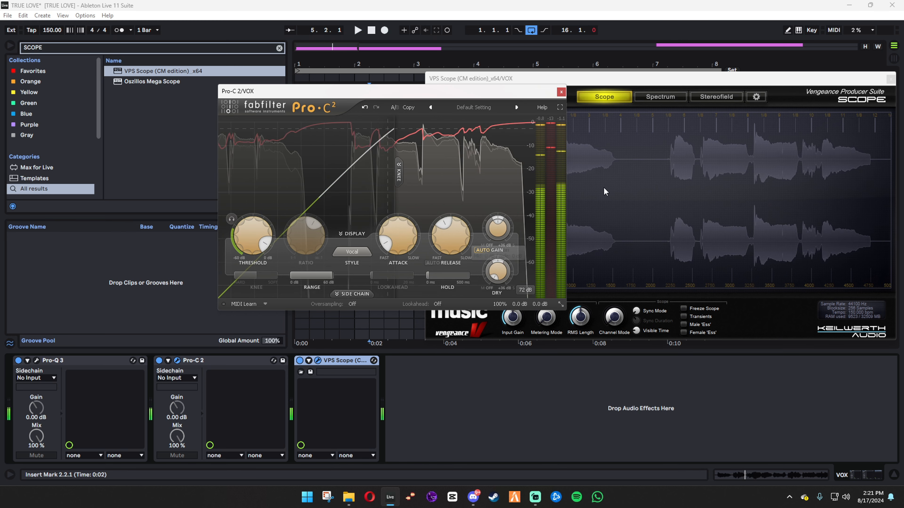
left_click_drag(642, 81, 624, 84)
left_click_drag(342, 93, 204, 96)
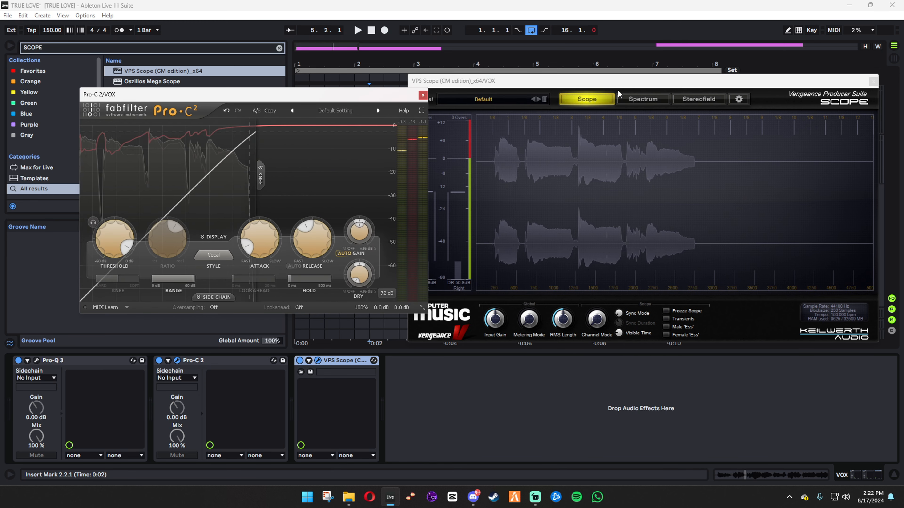
Play the vocal through the scope, shorten the Pro-C 2 attack slightly, and lower its threshold to about -10 dB.
left_click(552, 258)
key("space")
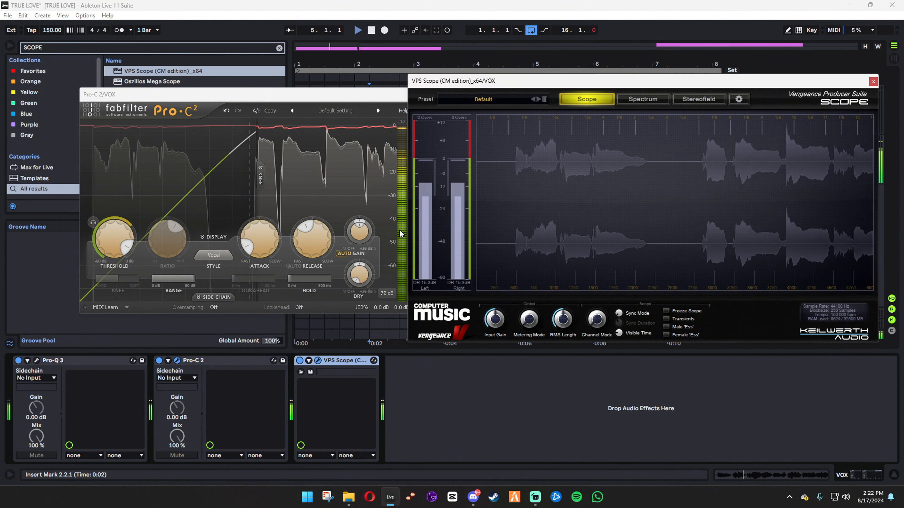
key("space")
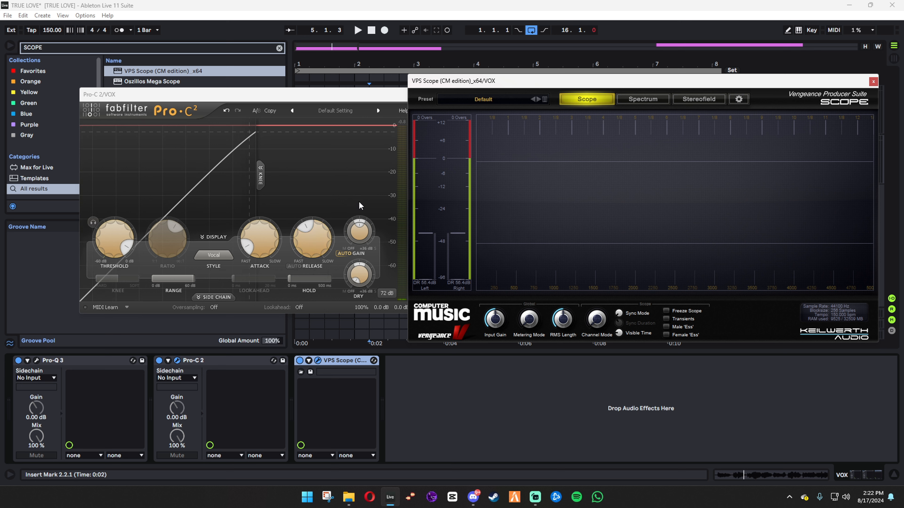
left_click(254, 283)
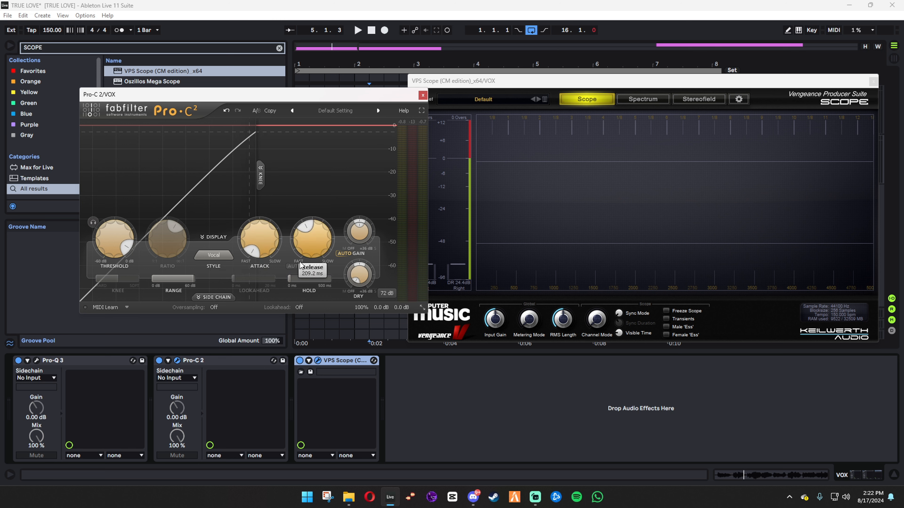
key("space")
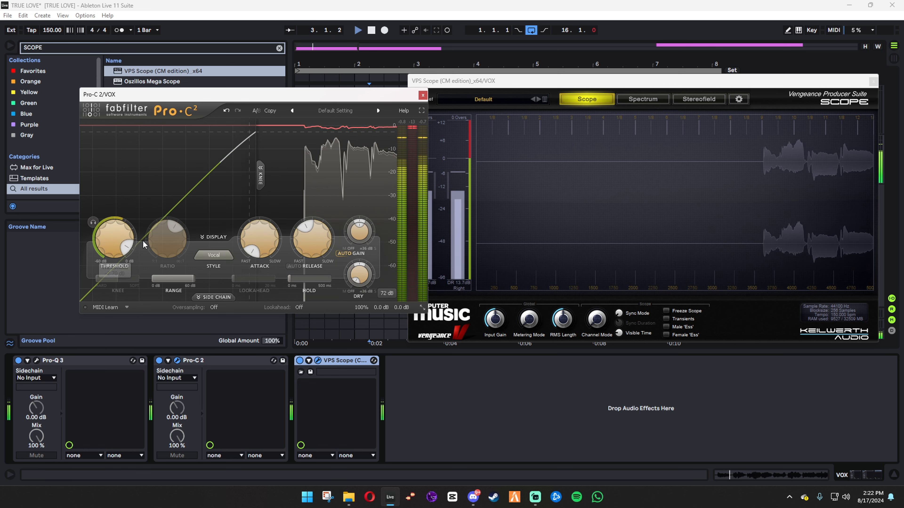
left_click_drag(106, 237, 106, 271)
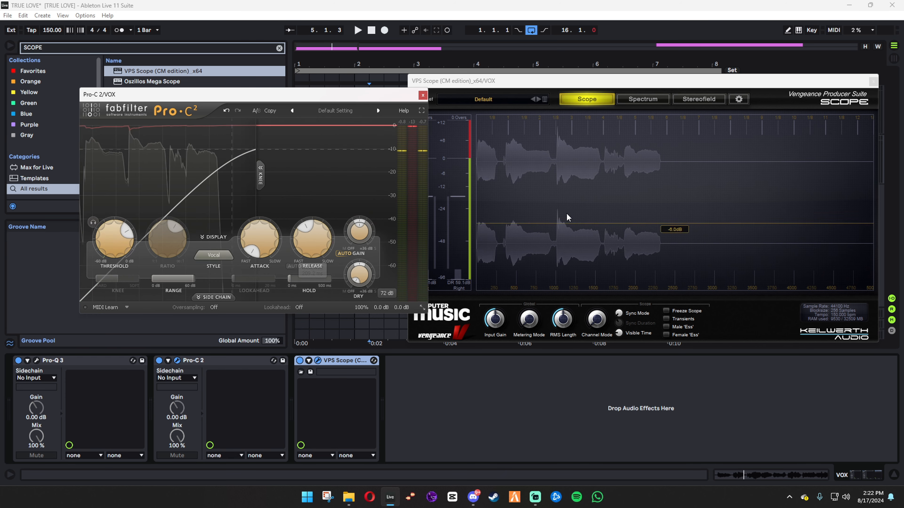
Shorten the Pro-C 2 release and lower its threshold to about -17 dB while the vocal plays.
mouse_move(309, 266)
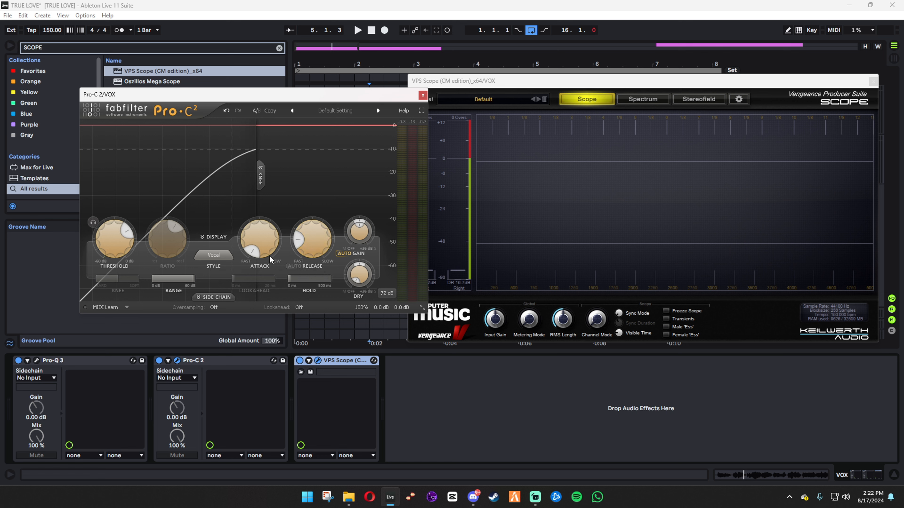
key("space")
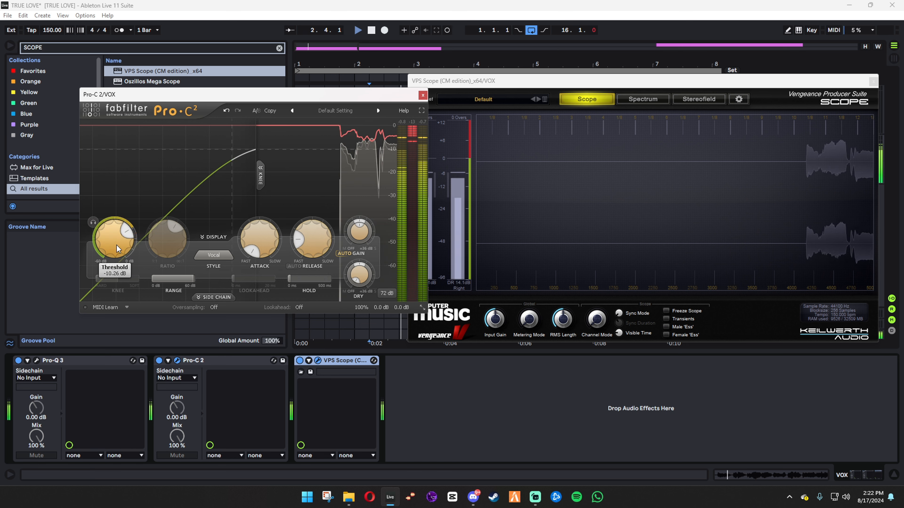
left_click_drag(115, 273, 135, 283)
key("space")
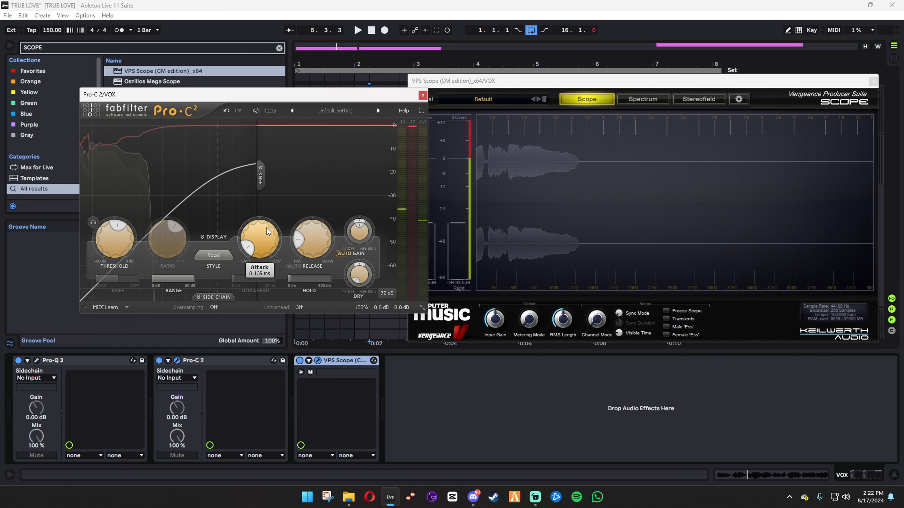
Fine-tune the Pro-C 2 attack during playback and compare the scope waveform with the compressor bypassed and active.
key("space")
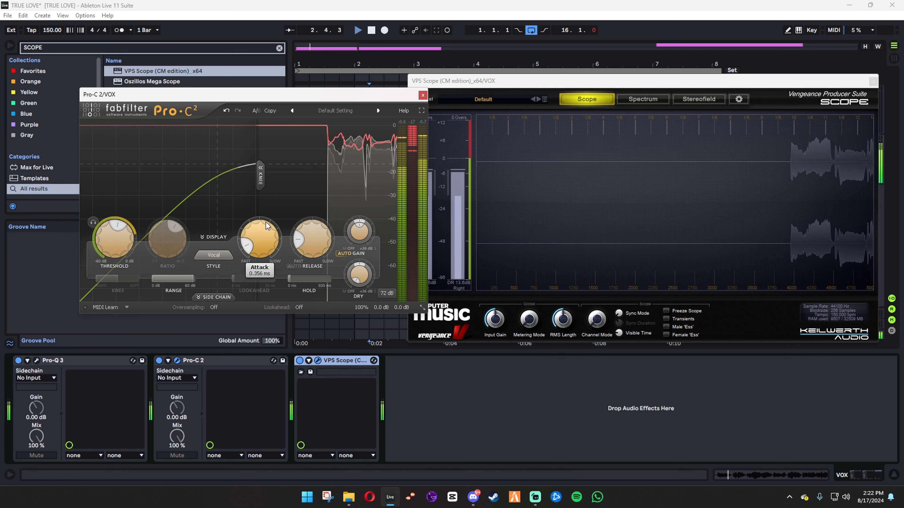
left_click_drag(268, 226, 271, 215)
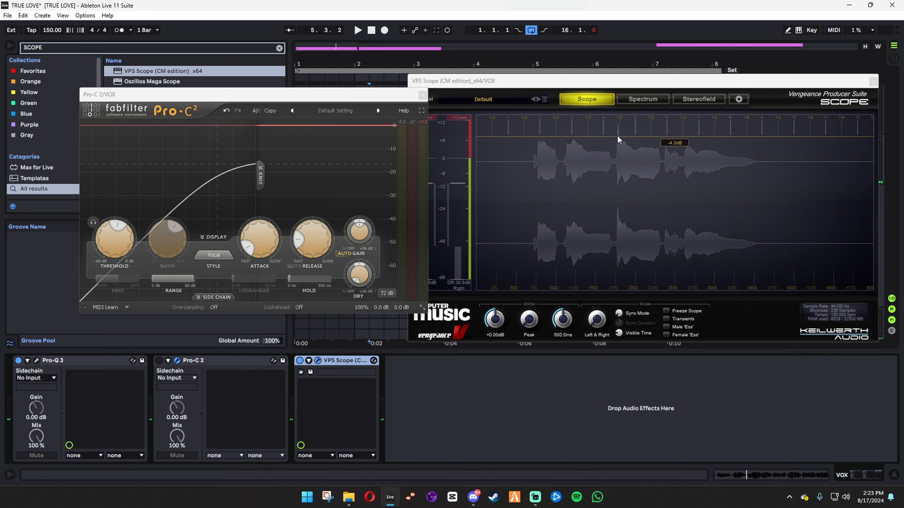
left_click(161, 368)
left_click(158, 360)
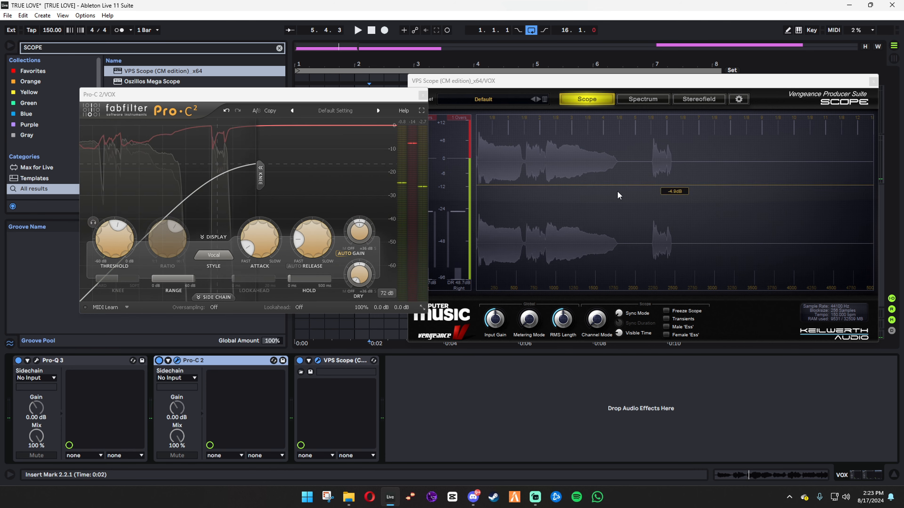
Close the Pro-C 2 window, open Pro-Q 3, and compare the vocal with the EQ bypassed and active.
left_click(423, 96)
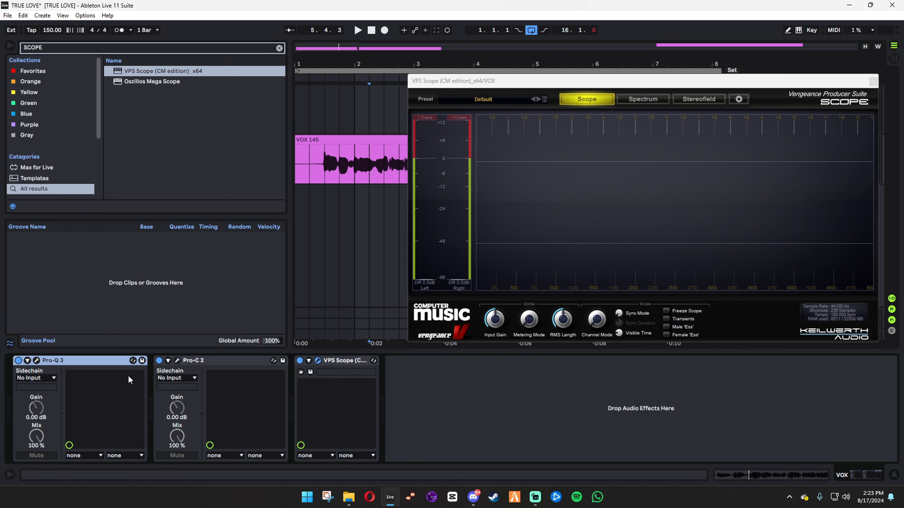
left_click(36, 361)
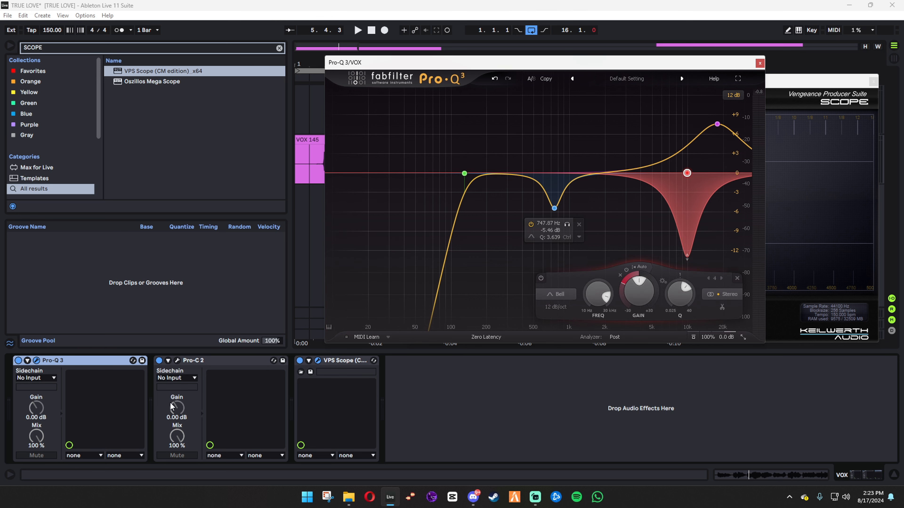
key("space")
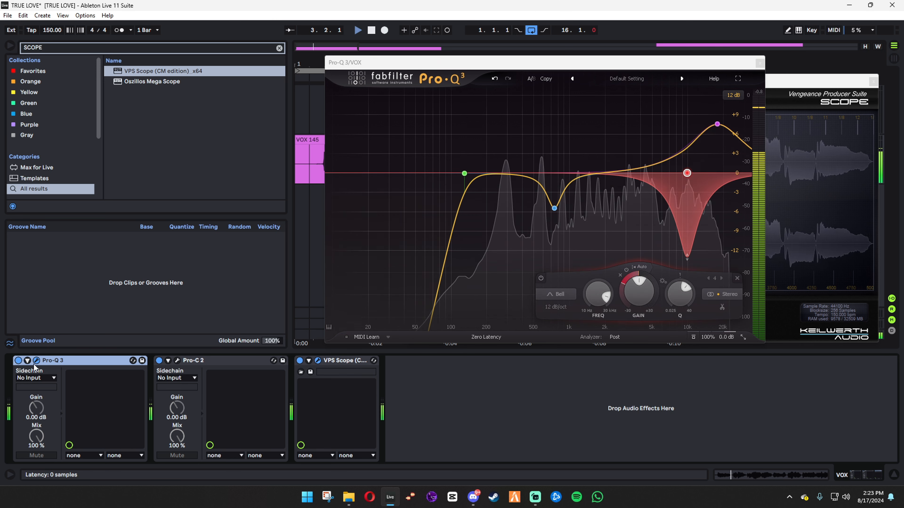
left_click(17, 360)
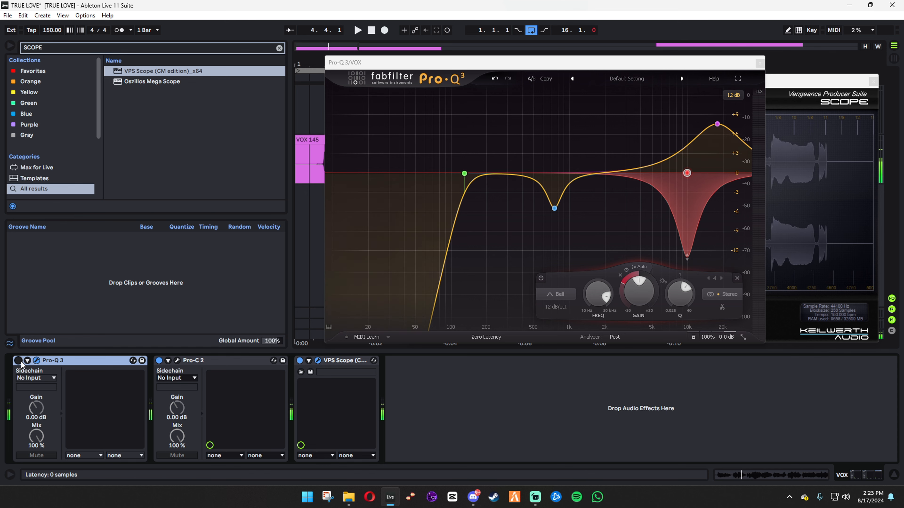
key("space")
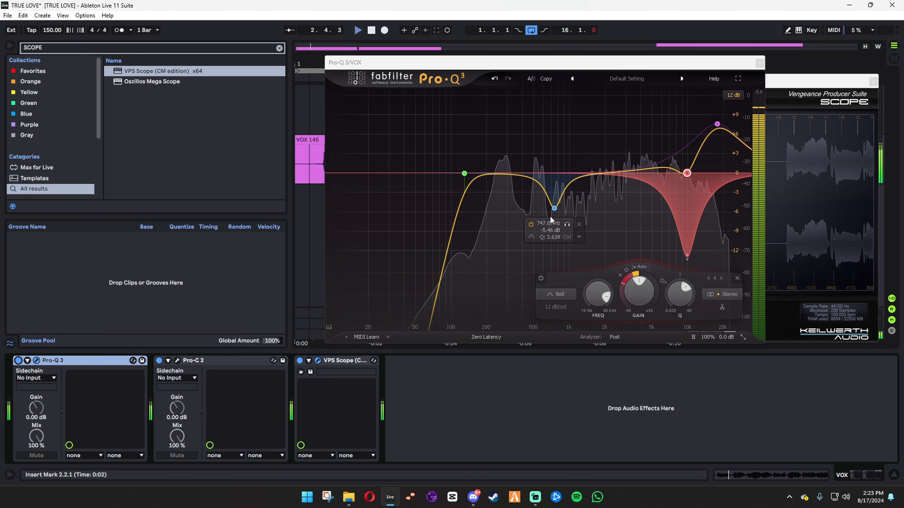
Bypass the 748 Hz band in Pro-Q 3 and listen to the vocal without that cut.
left_click(554, 209)
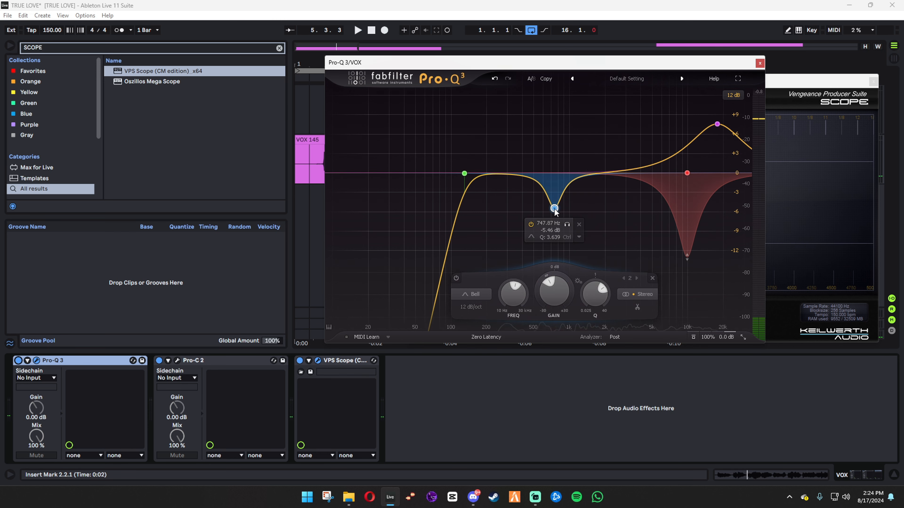
left_click(455, 278)
key("space")
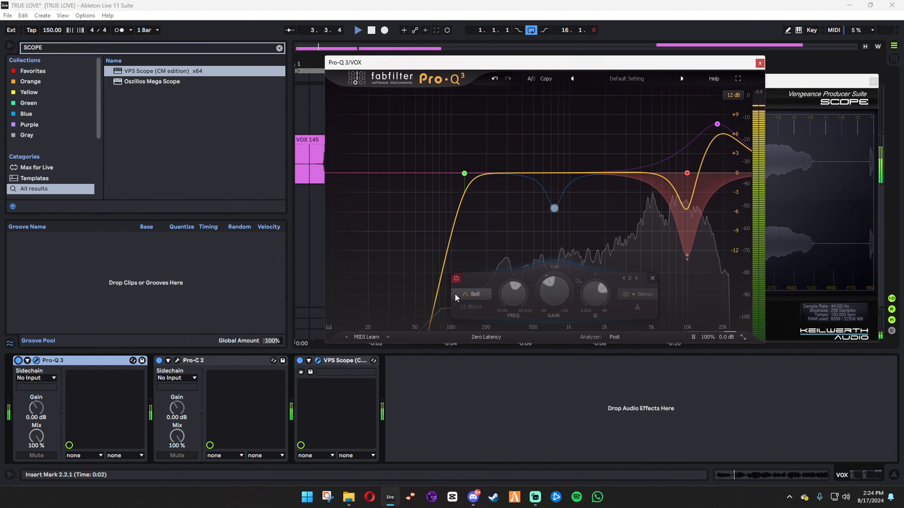
key("space")
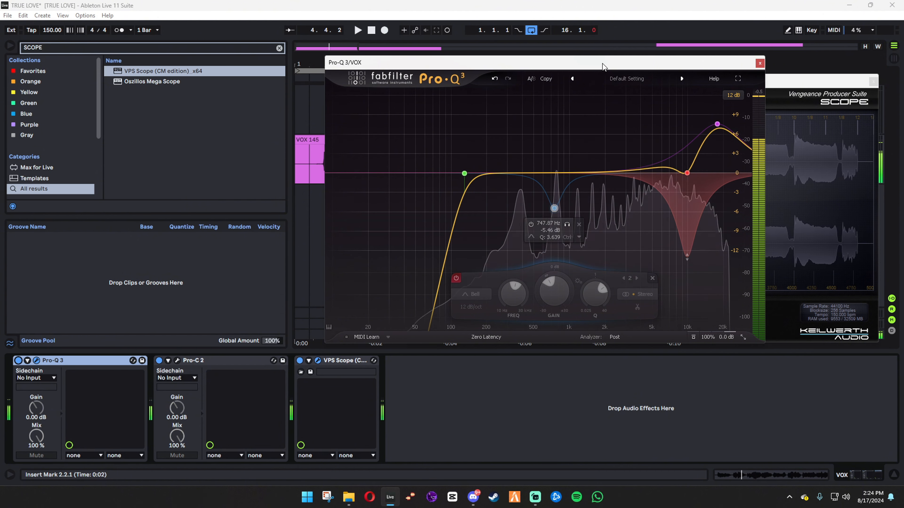
Move the plug-in windows off the clip, play the vocal from 3.3.1, and turn the 748 Hz band back on.
left_click_drag(602, 63, 425, 263)
left_click_drag(529, 82, 582, 276)
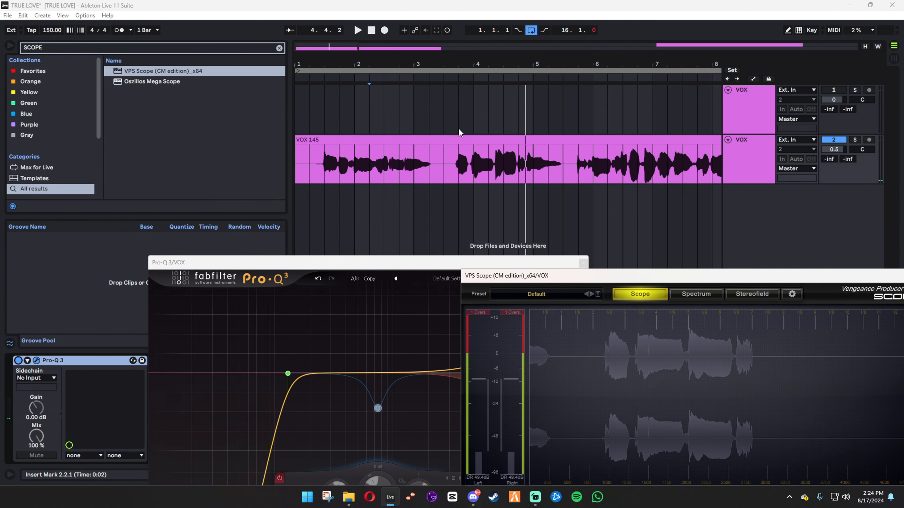
left_click(447, 124)
key("space")
left_click_drag(460, 262, 622, 112)
key("space")
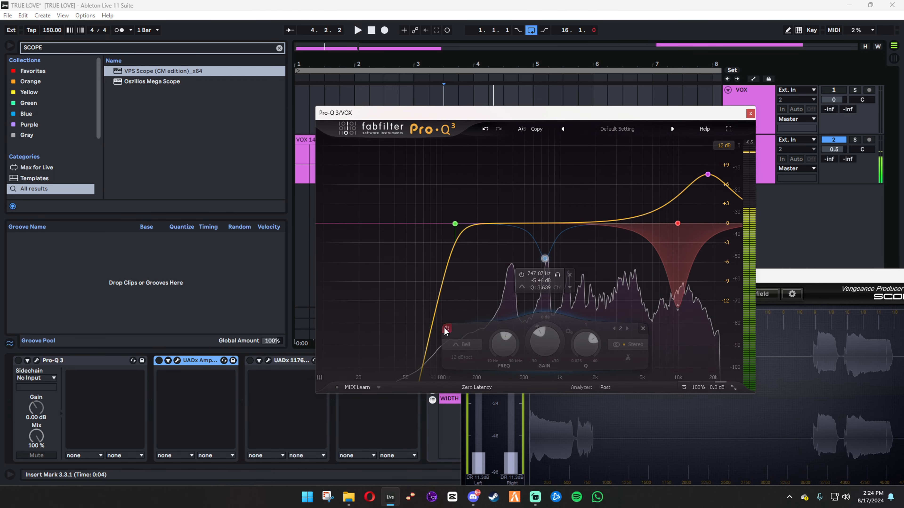
left_click(446, 328)
key("space")
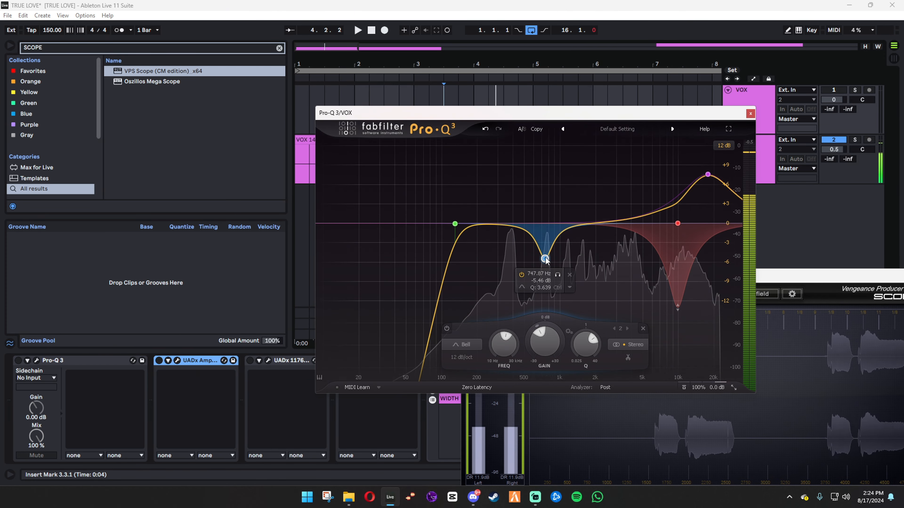
Boost the 748 Hz band to about +11 dB to hear the resonance in the vocal, and undo the boost.
left_click_drag(545, 342, 557, 252)
key("space")
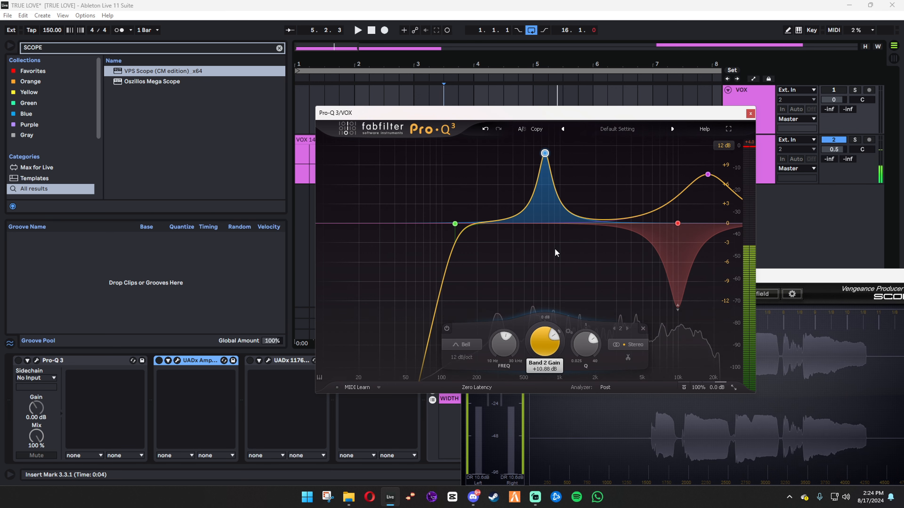
key("space")
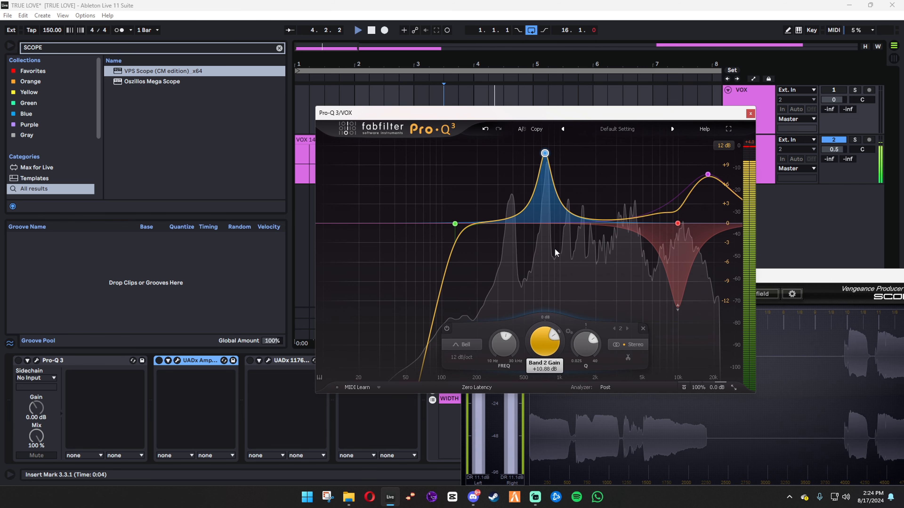
left_click_drag(557, 253, 553, 258)
key("space")
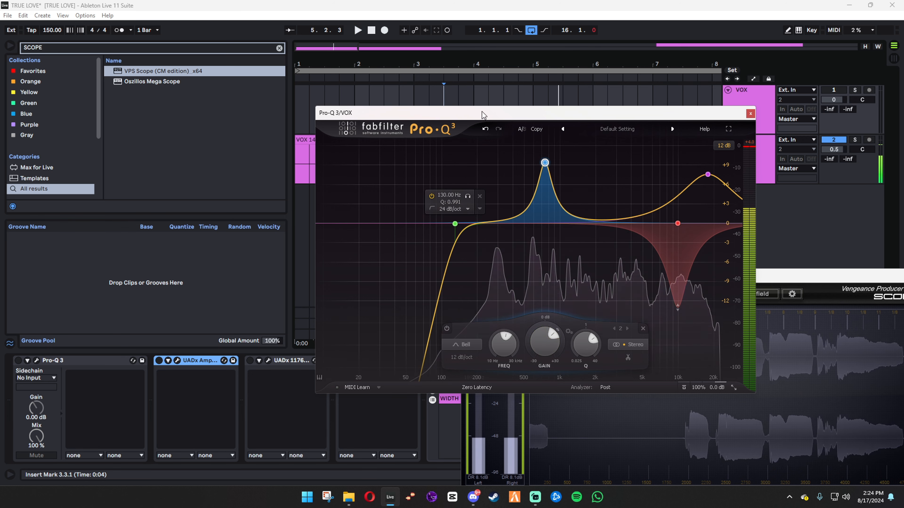
left_click(485, 129)
Set the 748 Hz band's gain to about -6 dB while listening to the vocal.
left_click_drag(547, 360, 553, 368)
key("space")
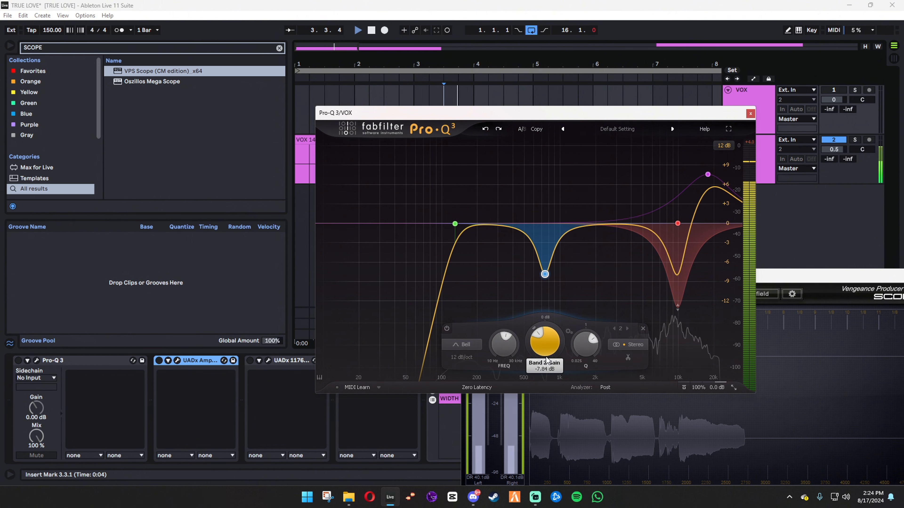
scroll(547, 347, "up", 3)
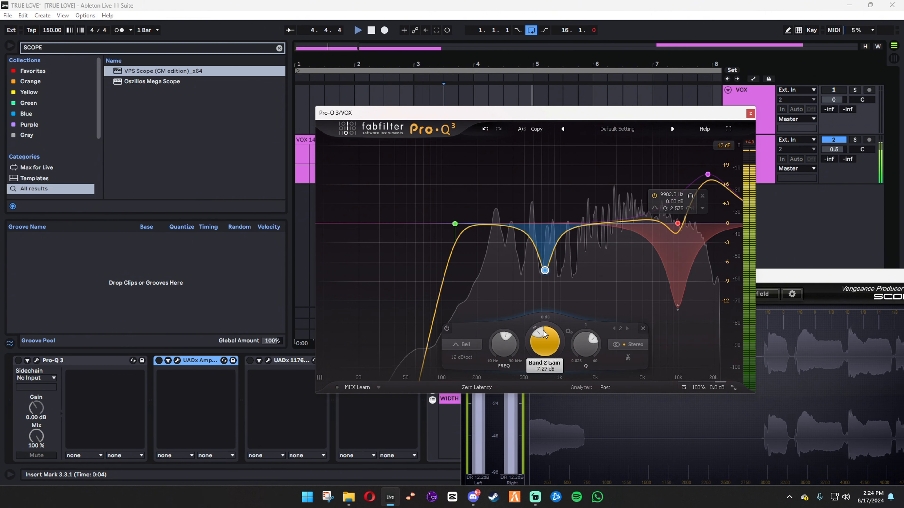
scroll(548, 348, "up", 2)
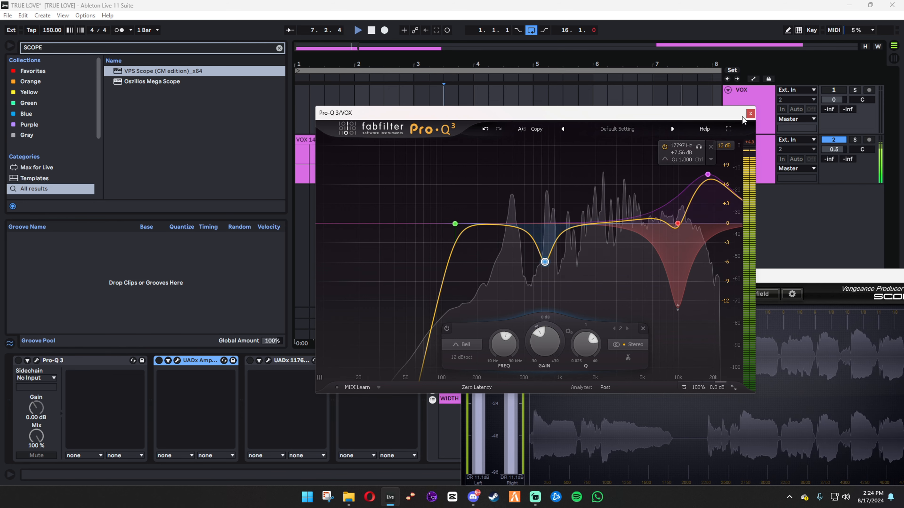
Close the Pro-Q 3 and VPS Scope windows and select the lower VOX track to show its device chain.
left_click(750, 113)
left_click_drag(790, 277, 654, 152)
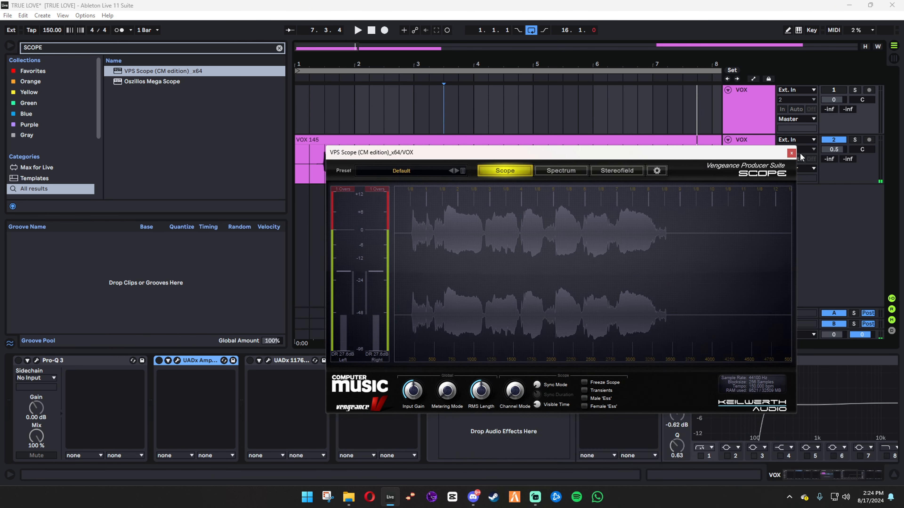
left_click(791, 152)
left_click(751, 160)
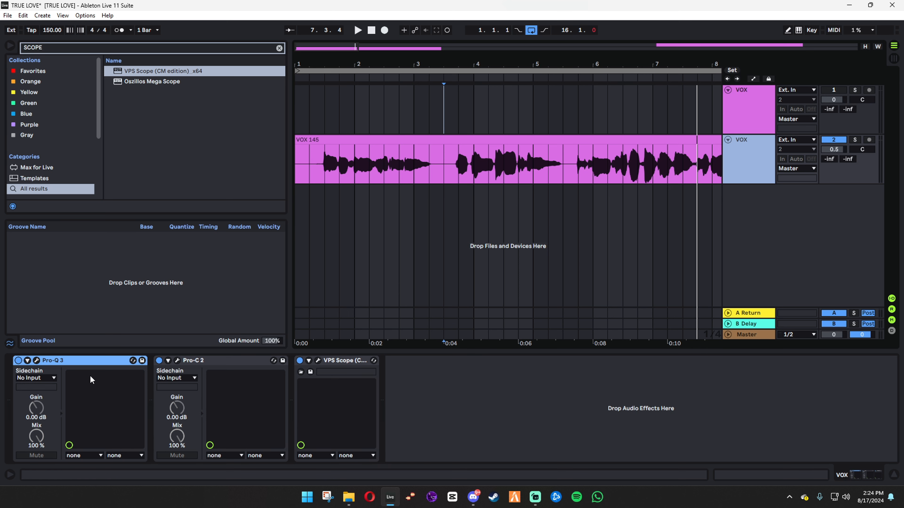
Search the browser for EFFECT and insert an Audio Effect Rack between Pro-Q 3 and Pro-C 2.
key("ctrl+f")
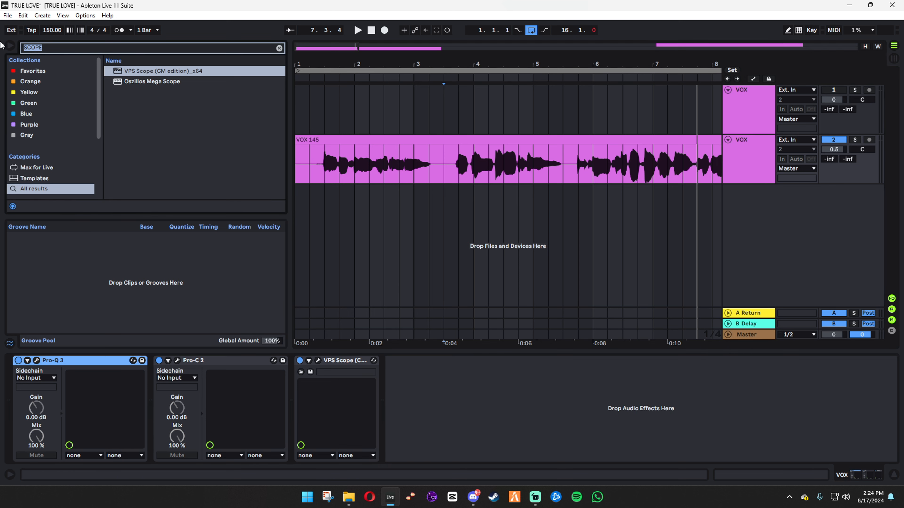
key("BackSpace")
type("EFFECT")
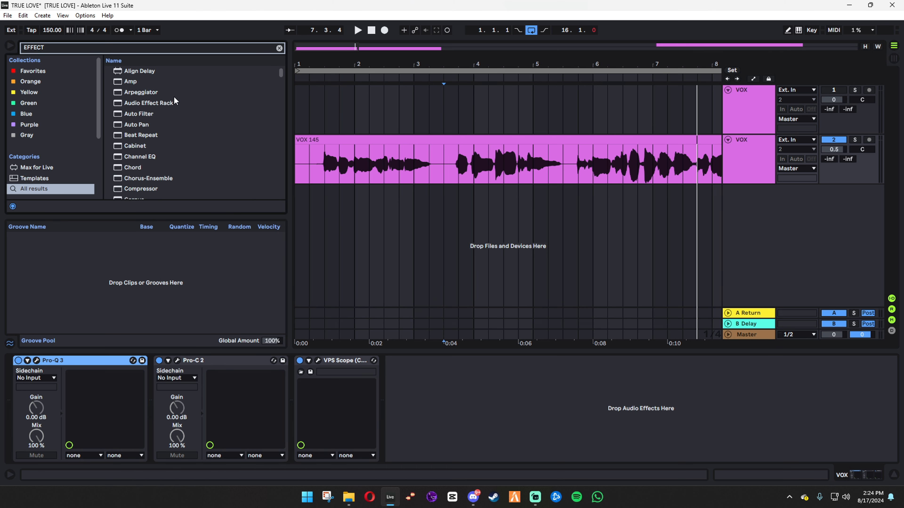
left_click_drag(128, 101, 169, 428)
Create a chain in the Audio Effect Rack, name it DRY, and play the vocal.
left_click(159, 400)
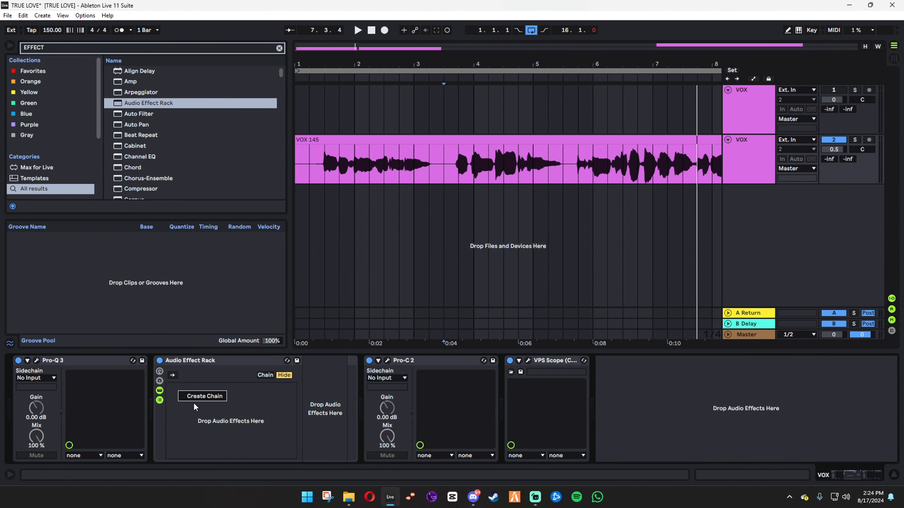
key("ctrl+r")
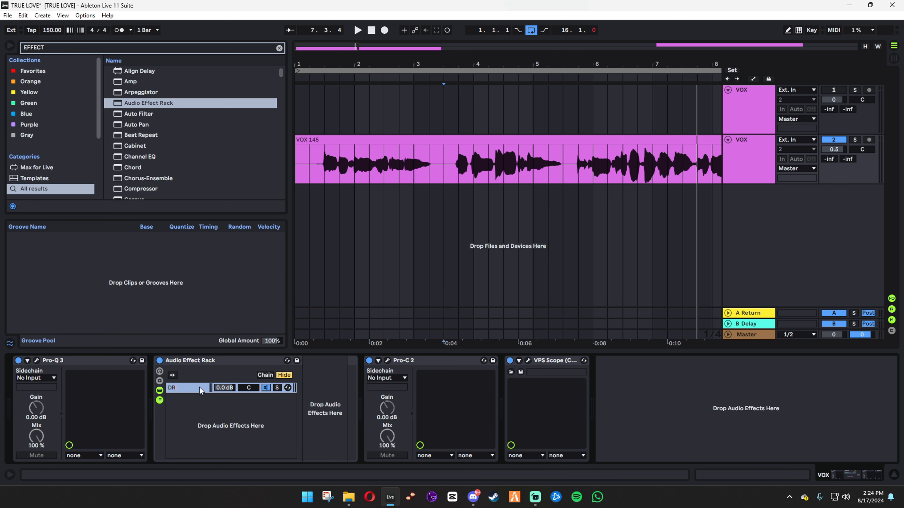
type("DRY")
key("space")
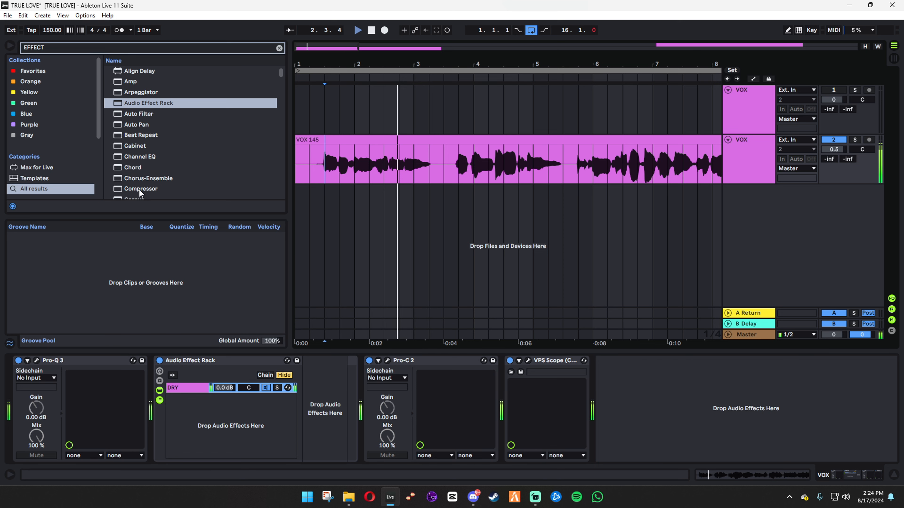
Search the browser for VINTAGEV and add ValhallaVintageVerb as a second chain in the Audio Effect Rack.
key("BackSpace")
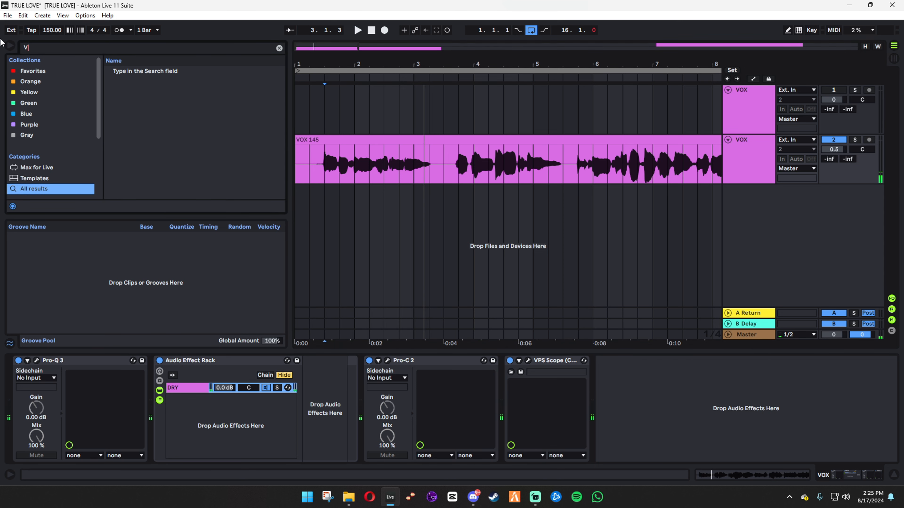
type("VINTAGV")
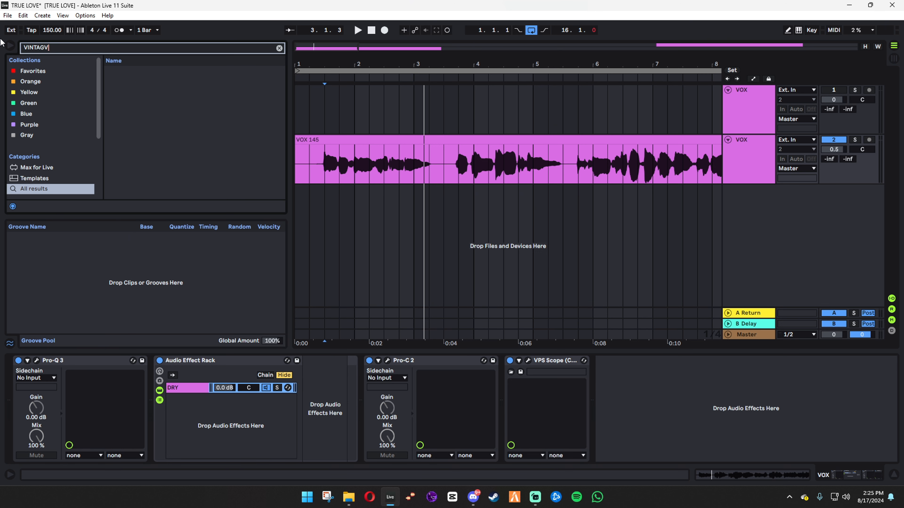
key("BackSpace")
key("BackSpace")
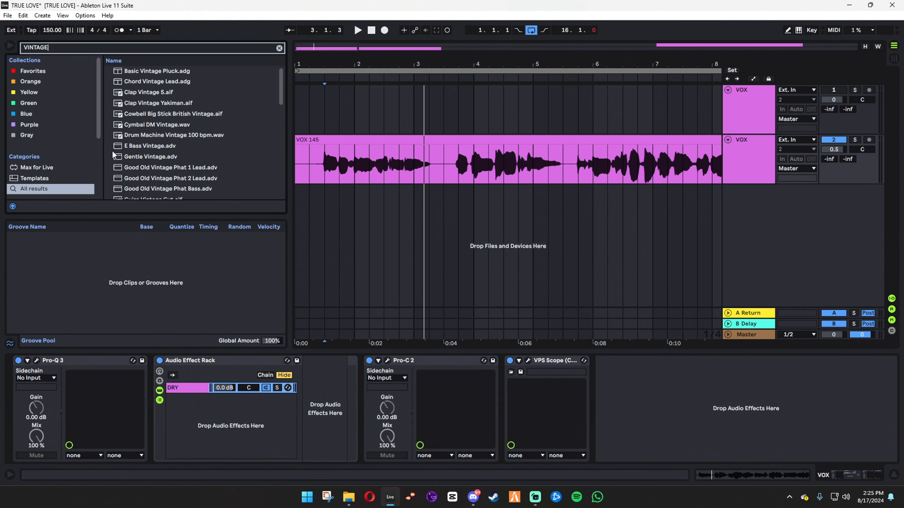
type("V")
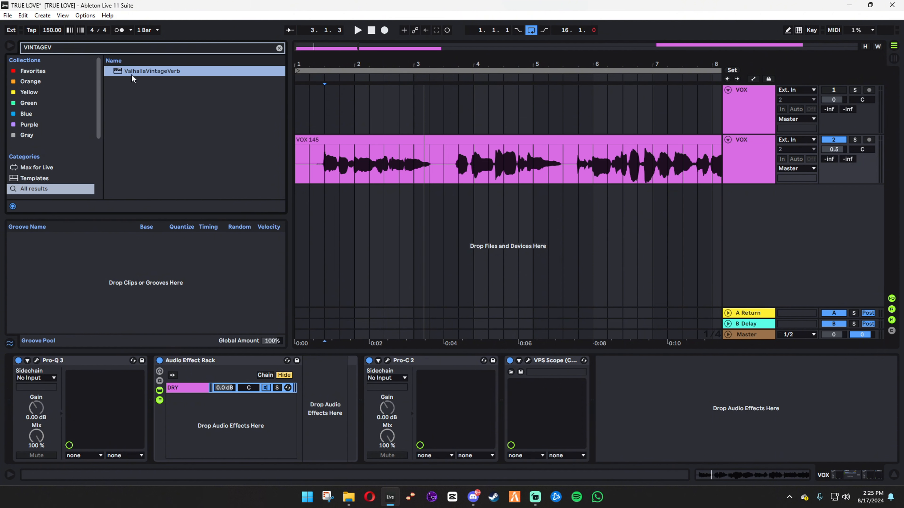
left_click_drag(131, 74, 203, 441)
left_click_drag(509, 124, 431, 116)
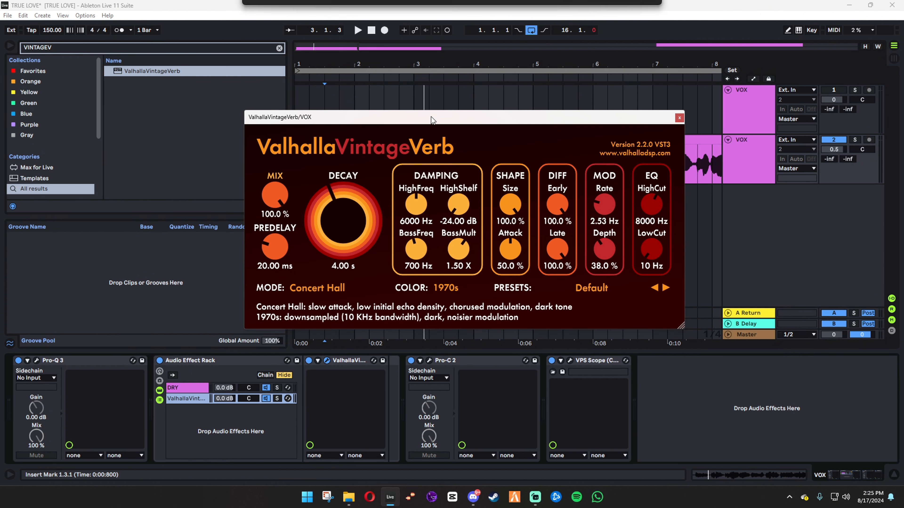
Load the user preset RABBY VOX WIDTH in ValhallaVintageVerb.
left_click(571, 285)
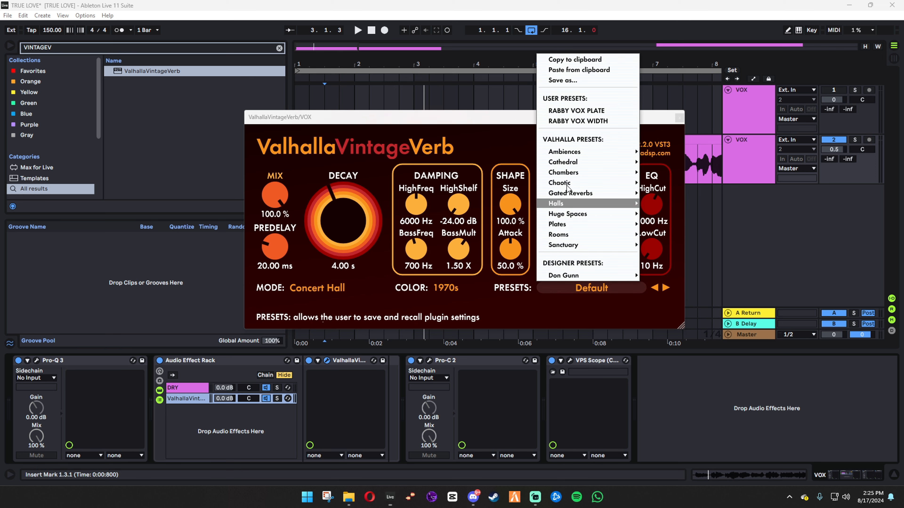
left_click(580, 110)
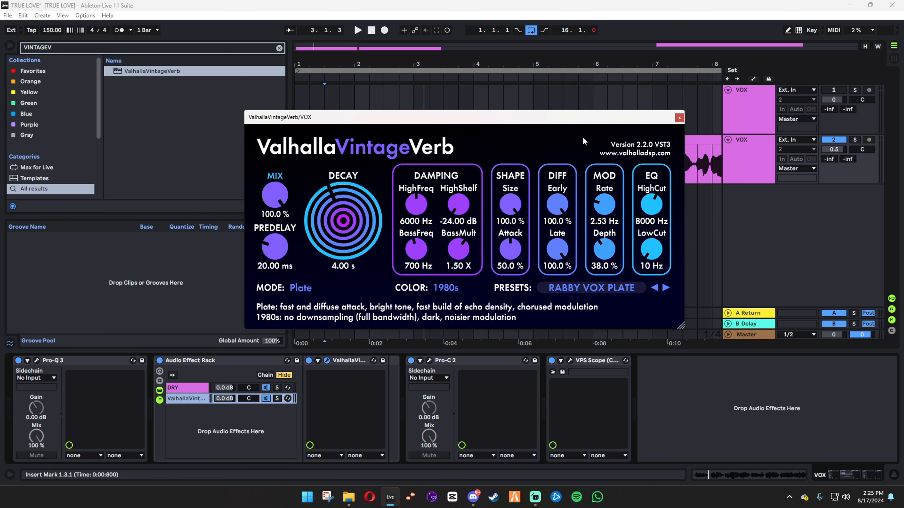
left_click(591, 288)
left_click(584, 123)
left_click_drag(453, 120, 435, 118)
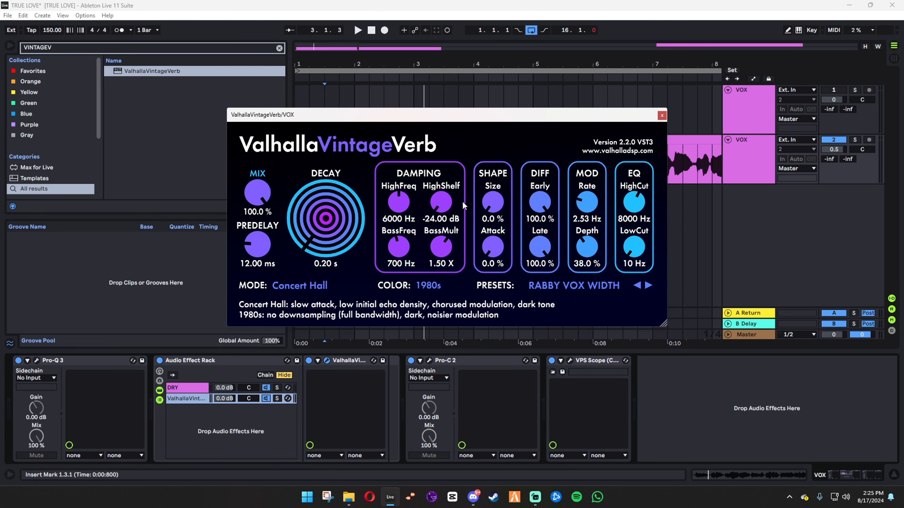
Solo the ValhallaVintageVerb chain, listen to the vocal through it alone, and turn the solo off.
left_click(192, 400)
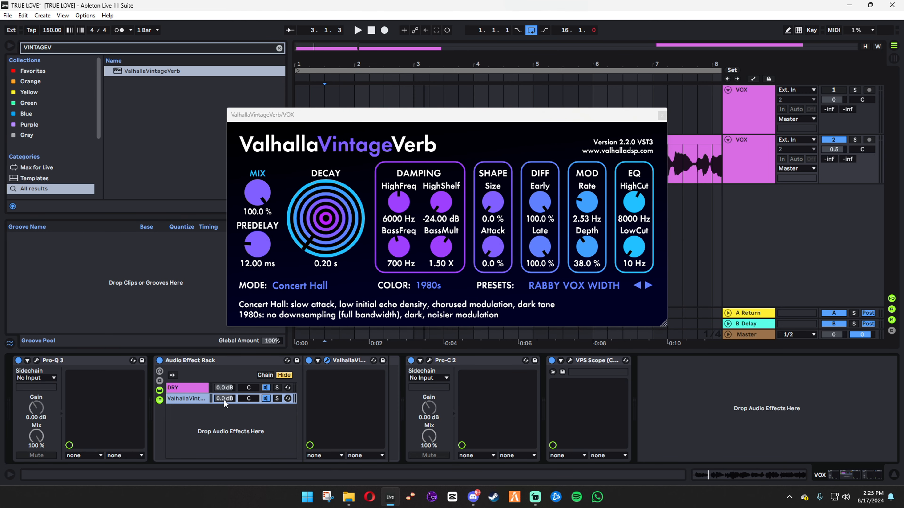
left_click(278, 398)
key("space")
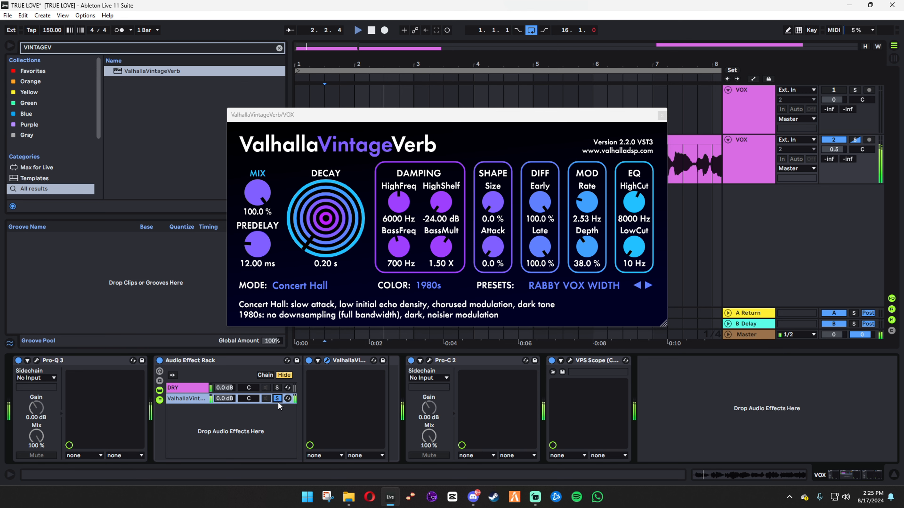
key("space")
left_click(278, 398)
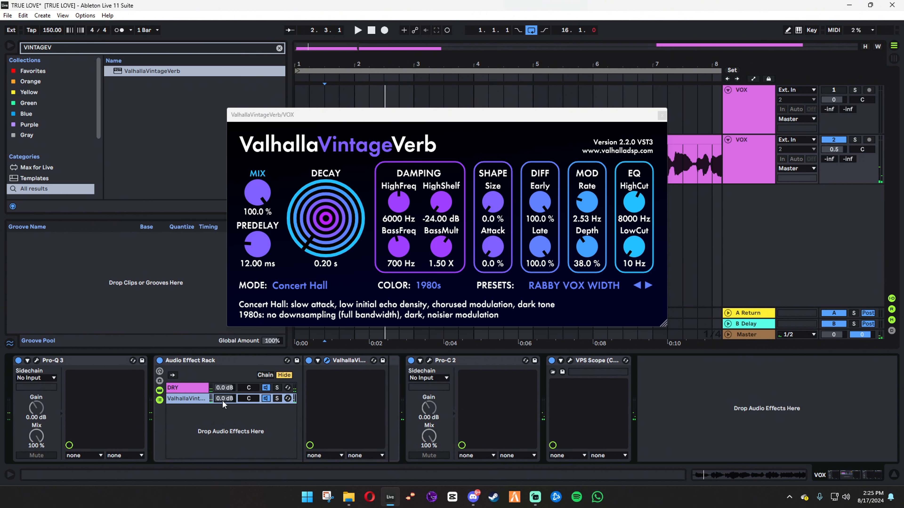
Rename the ValhallaVintageVerb chain as WIDTH.
key("ctrl+r")
type("WIDTH")
key("Return")
Set the WIDTH chain's volume to -12 dB during playback and compare the vocal with the rack off and on.
key("space")
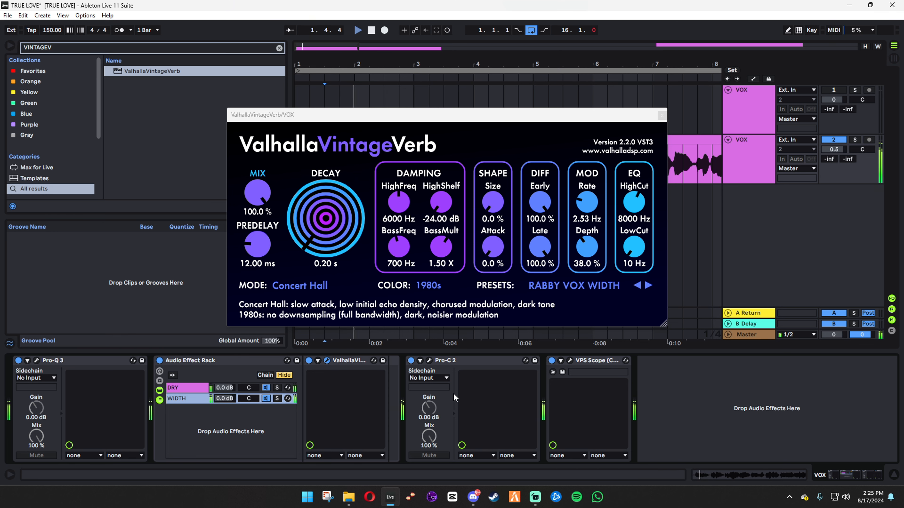
type("-12")
key("Return")
left_click(159, 360)
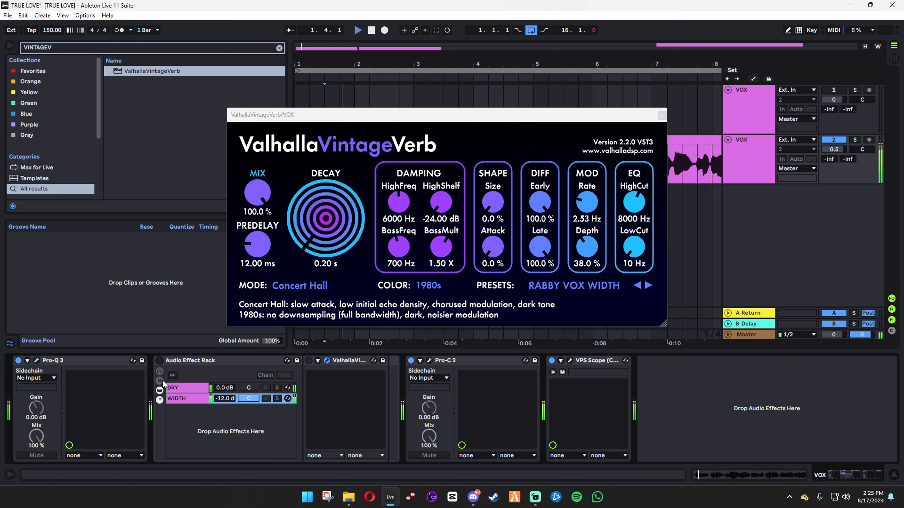
left_click(158, 361)
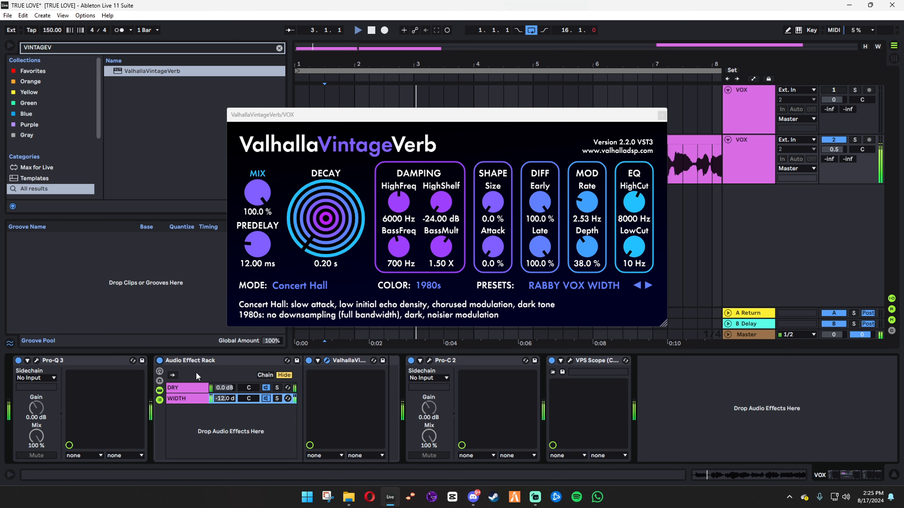
Try a volume of -9 dB on the WIDTH chain and undo the change.
left_click(225, 399)
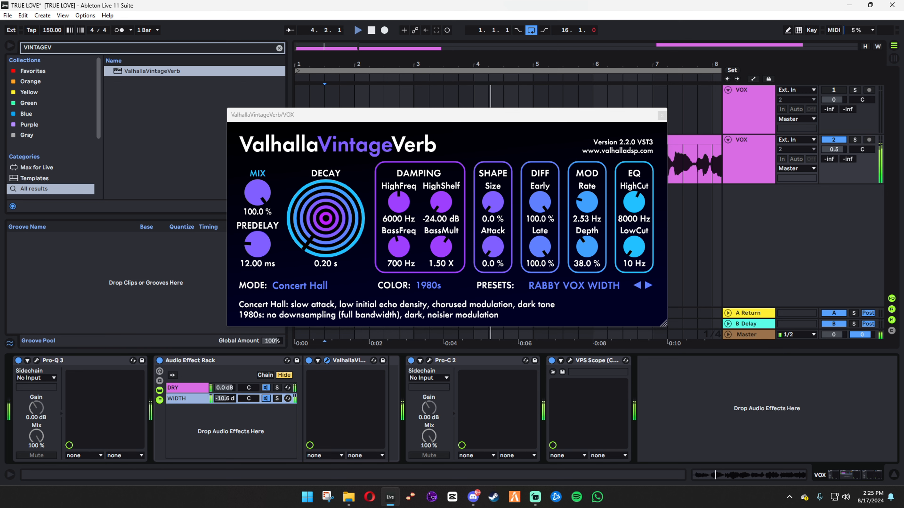
type("-9.")
key("Return")
key("ctrl+z")
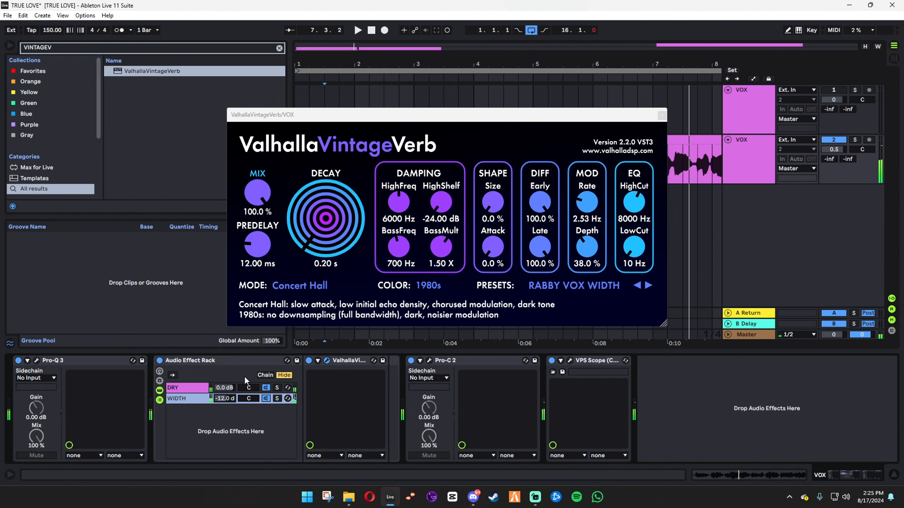
Close the ValhallaVintageVerb window and review which devices the DRY and WIDTH chains contain.
left_click(662, 115)
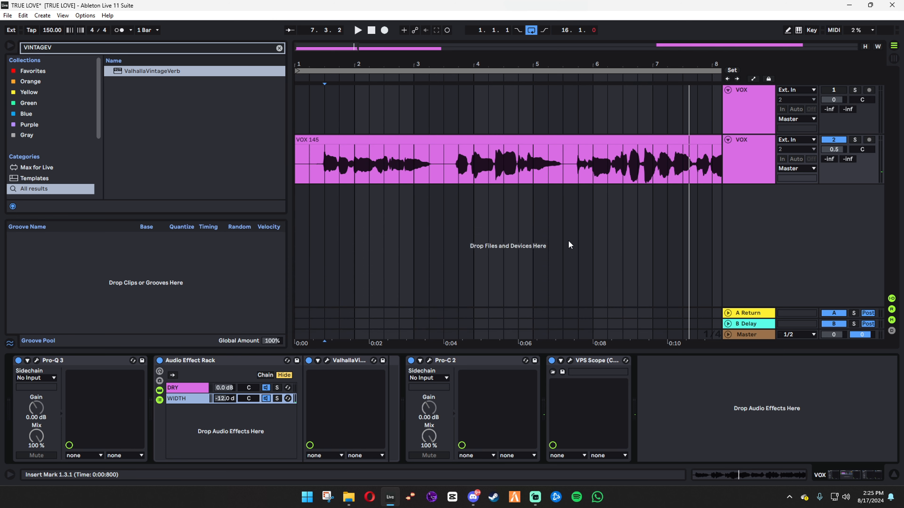
left_click(190, 368)
left_click(458, 363)
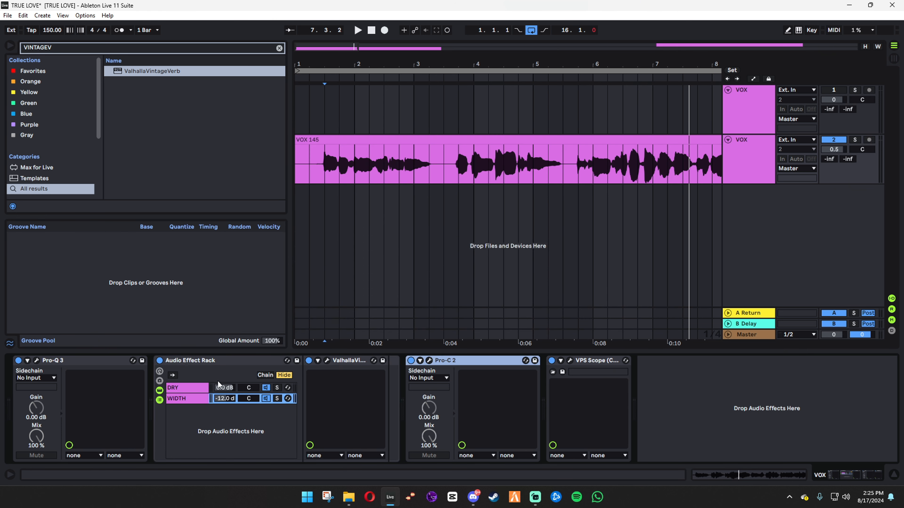
left_click(269, 413)
left_click(187, 388)
left_click(403, 362)
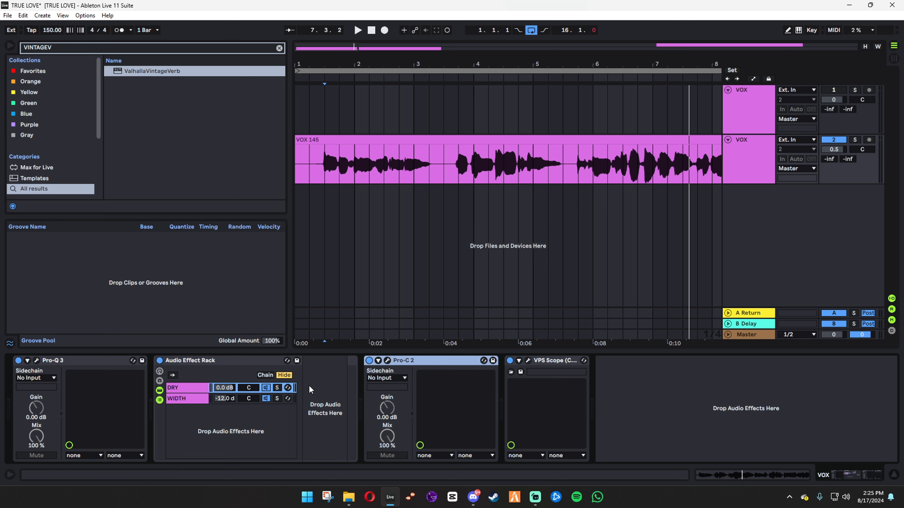
left_click(181, 400)
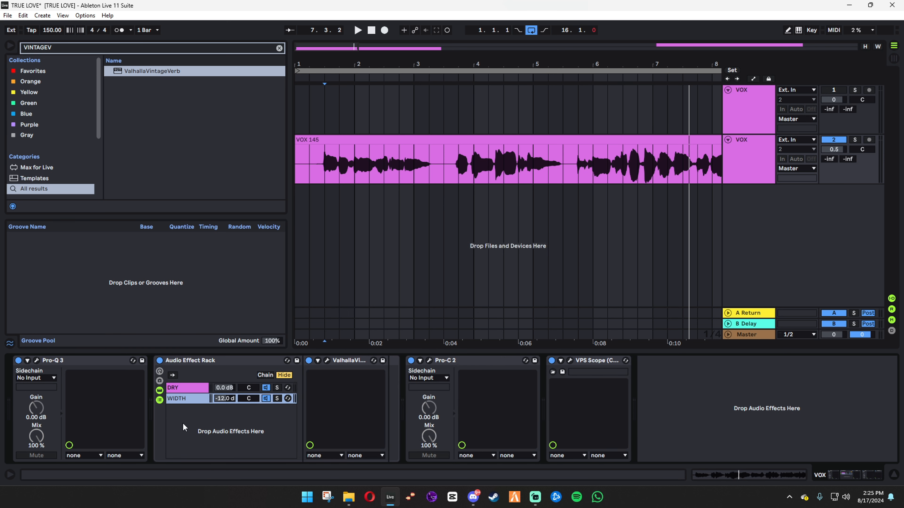
Add a second ValhallaVintageVerb as a third chain in the rack and load the RABBY VOX PLATE preset.
left_click_drag(146, 72, 235, 445)
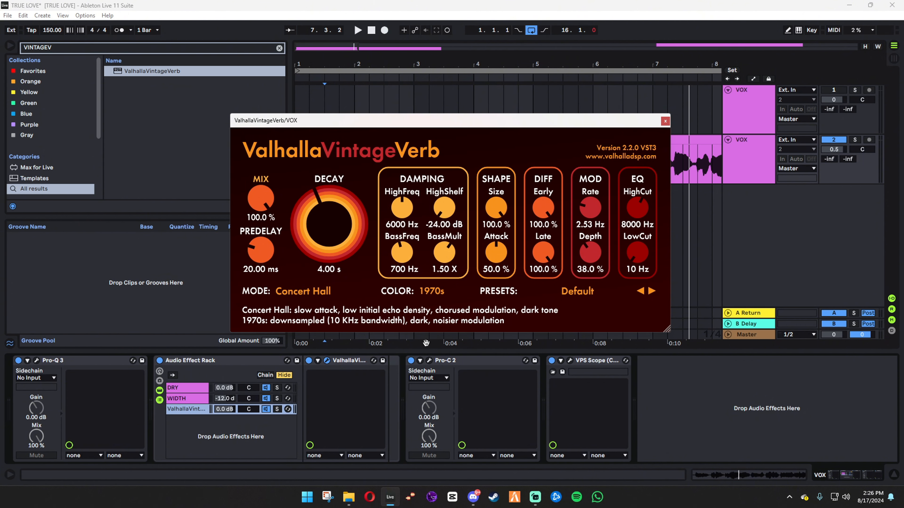
left_click(573, 296)
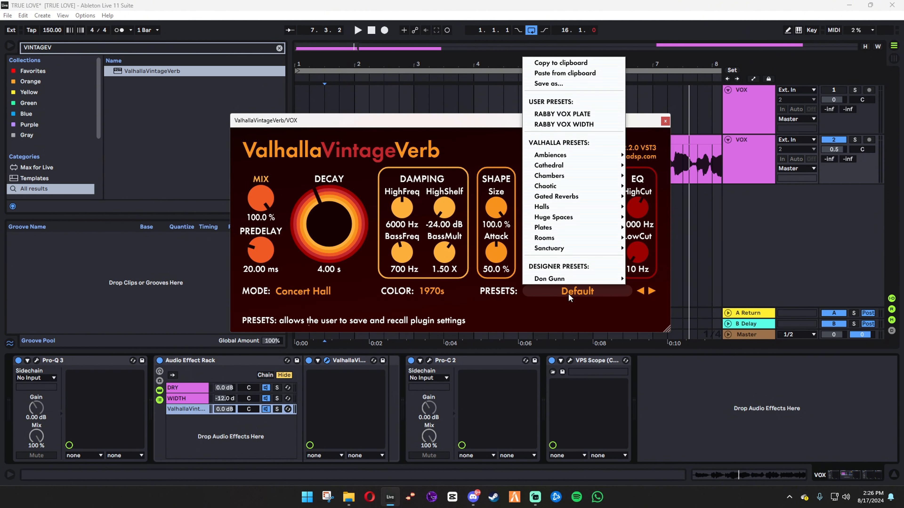
left_click(562, 113)
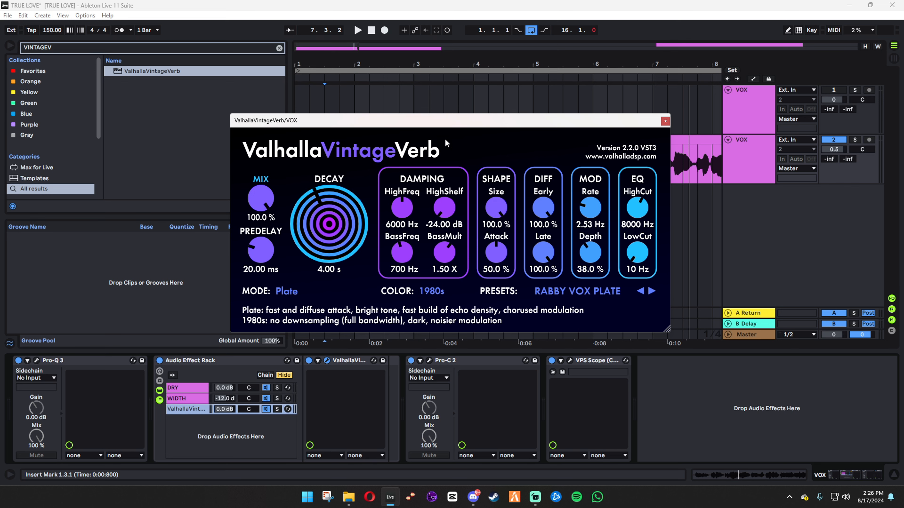
Rename the third chain in the Audio Effect Rack as RVRB.
left_click(223, 420)
key("ctrl+r")
type("R")
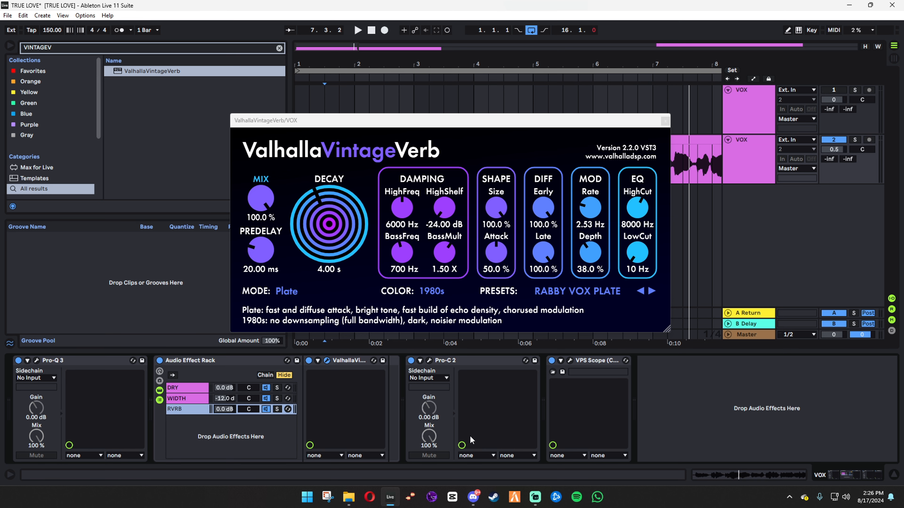
Solo the RVRB chain, listen to the plate reverb alone, and turn the solo off.
left_click(277, 409)
key("space")
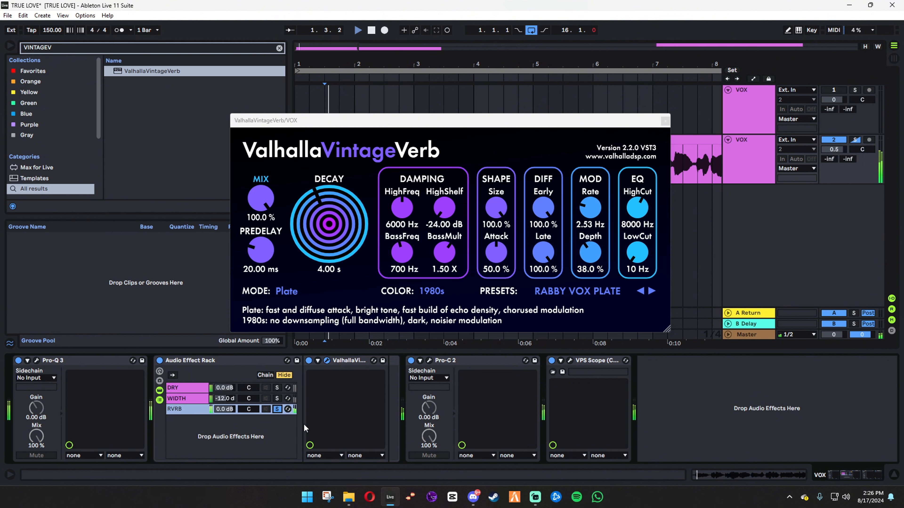
left_click(277, 409)
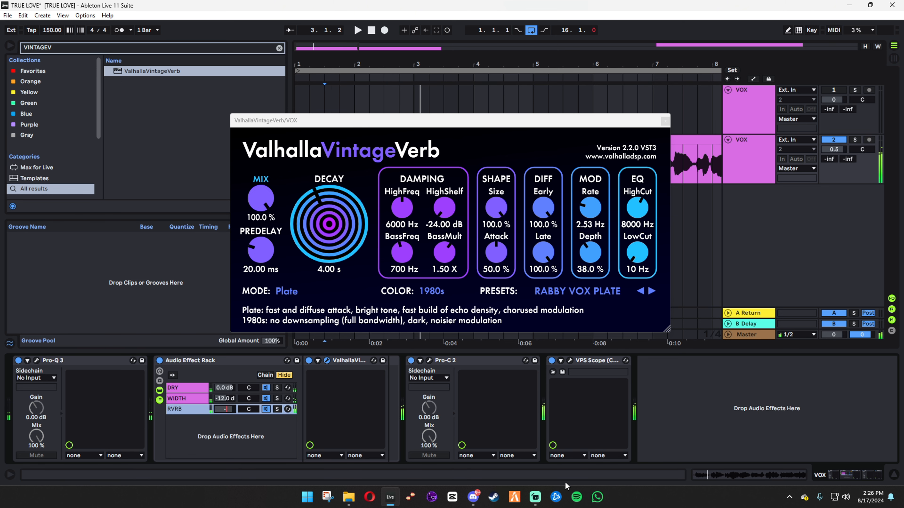
Set the RVRB chain's volume to -15 dB and listen to the vocal briefly.
type("15")
key("Return")
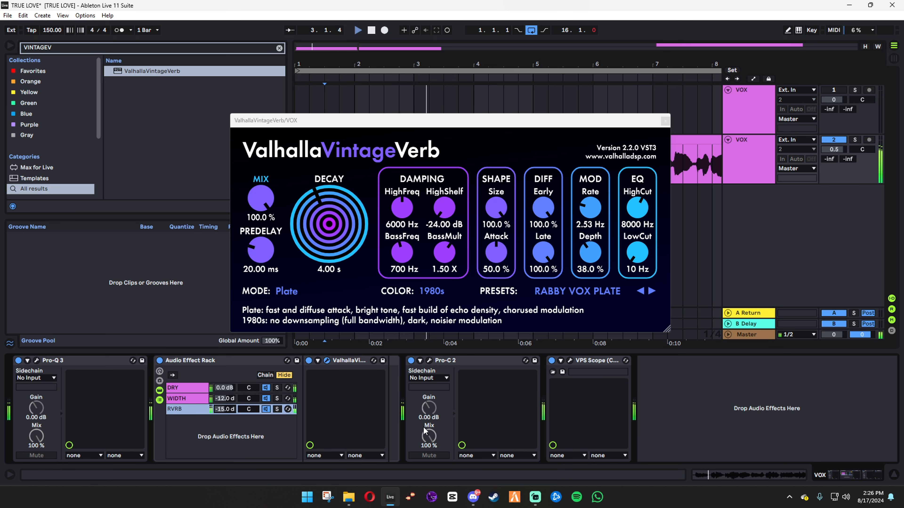
key("space")
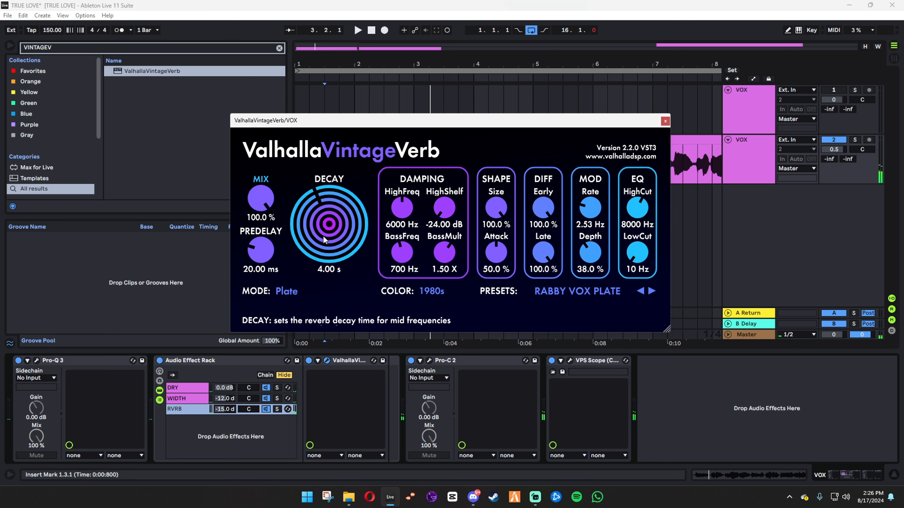
Set the plate reverb's decay time to 1.5 s and play the vocal.
left_click_drag(322, 235, 326, 268)
left_click(327, 269)
type("1.5")
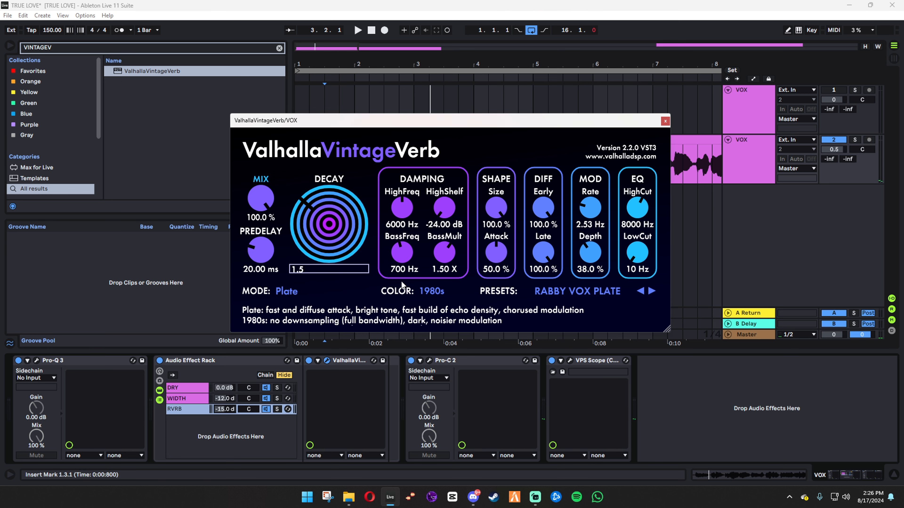
key("Return")
key("space")
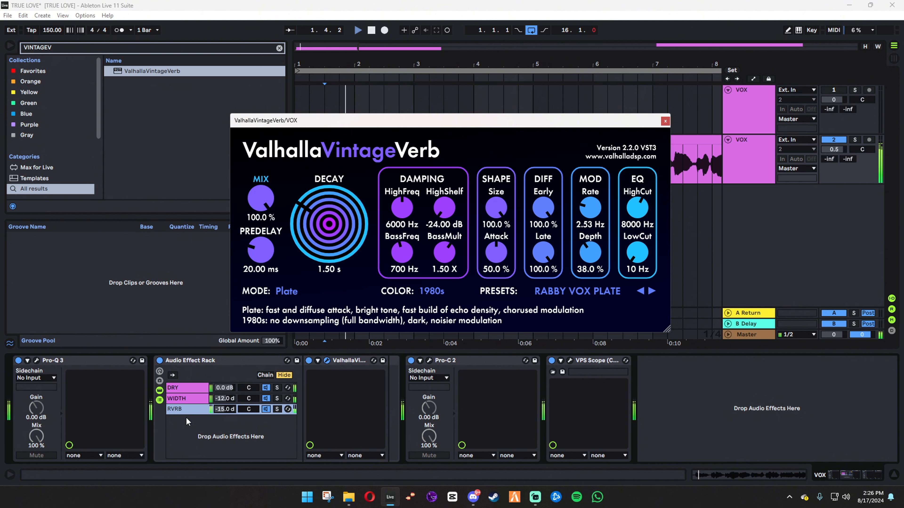
Set the RVRB chain's volume to -17.5 dB and play the vocal.
left_click(295, 419)
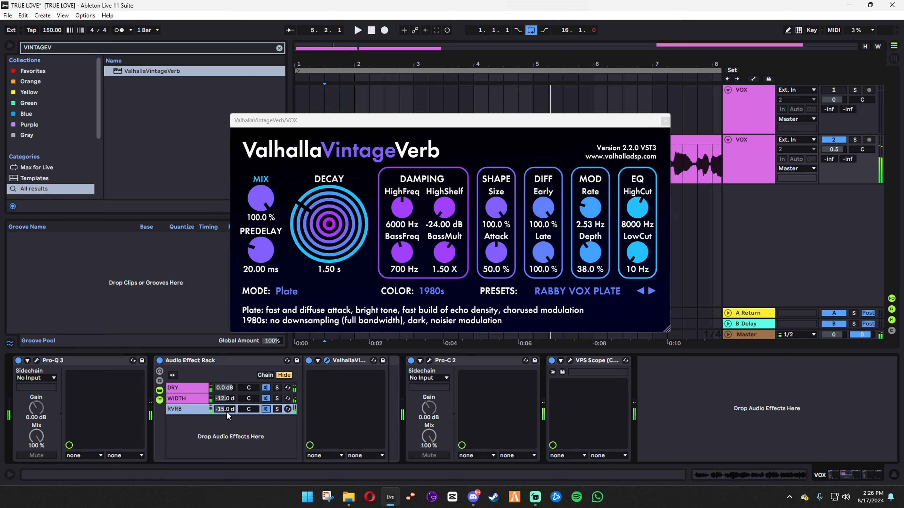
type("-17.5")
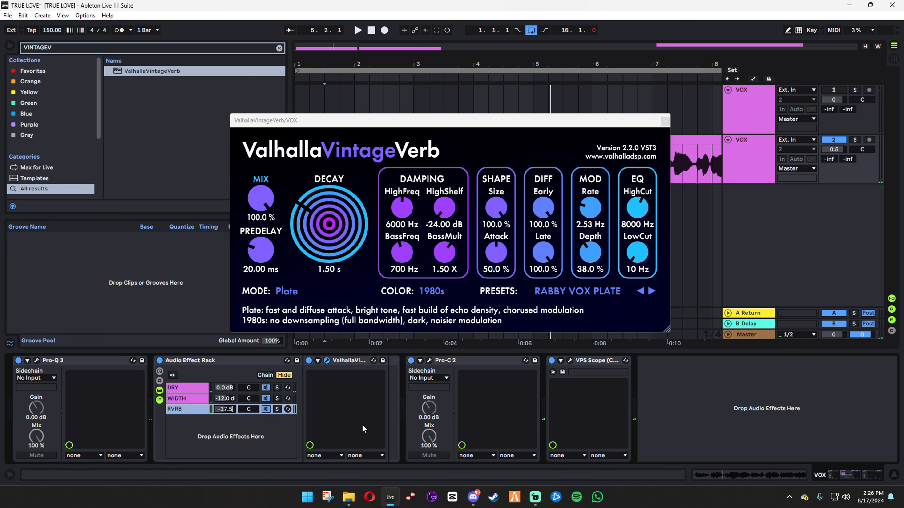
key("Return")
key("space")
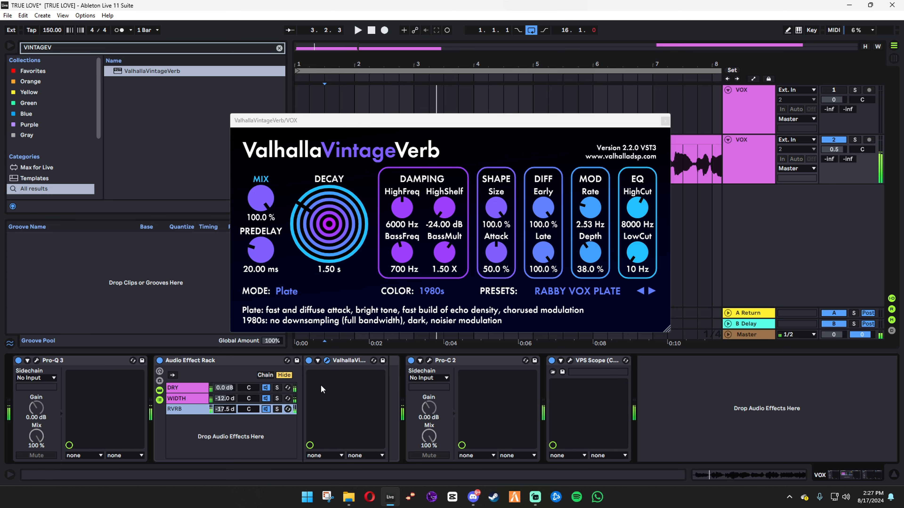
Search the browser for GLUE and add a Glue Compressor after ValhallaVintageVerb in the RVRB chain.
left_click_drag(62, 48, 0, 32)
type("G")
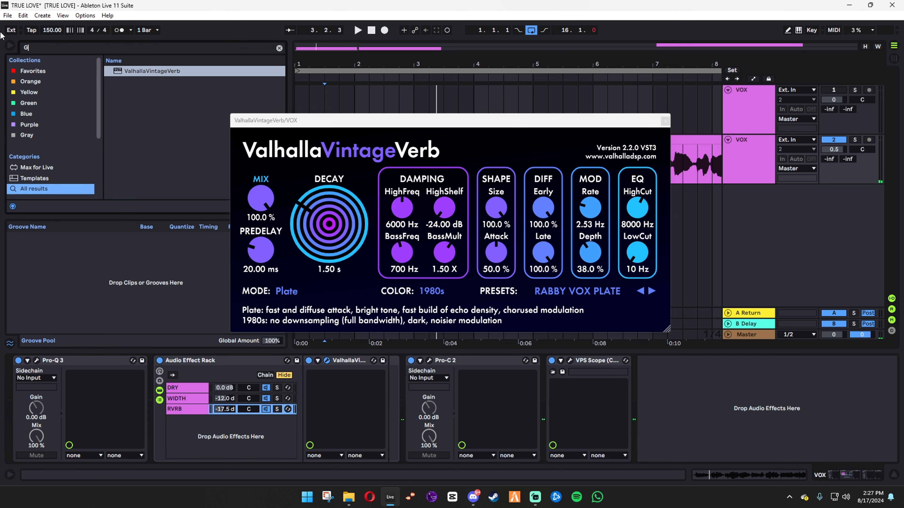
type("LUE")
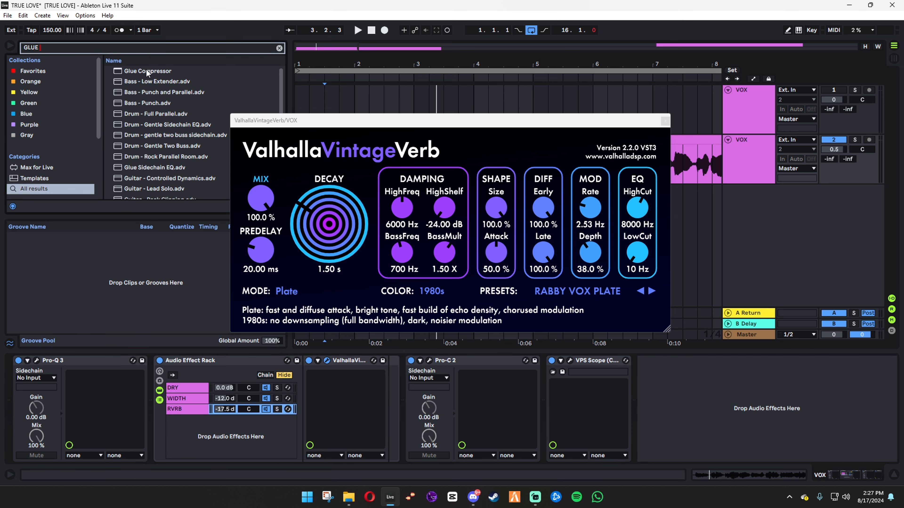
left_click_drag(147, 72, 317, 412)
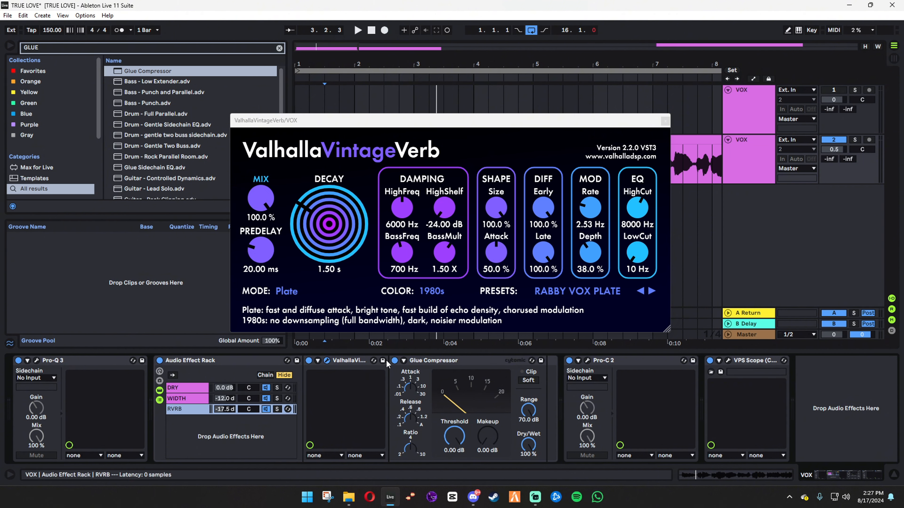
Enable the Glue Compressor's sidechain and feed it from the VOX track's Audio Effect Rack, DRY chain, Post FX.
left_click(403, 361)
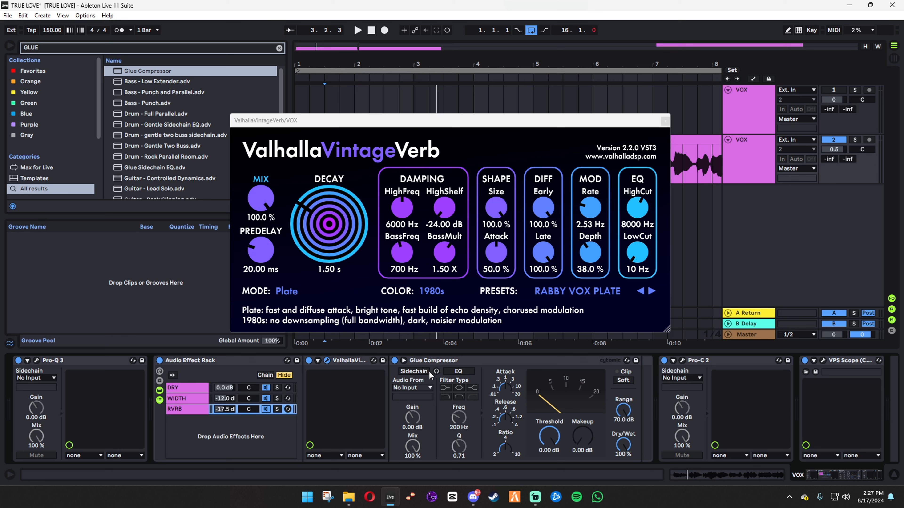
left_click(415, 371)
left_click(424, 389)
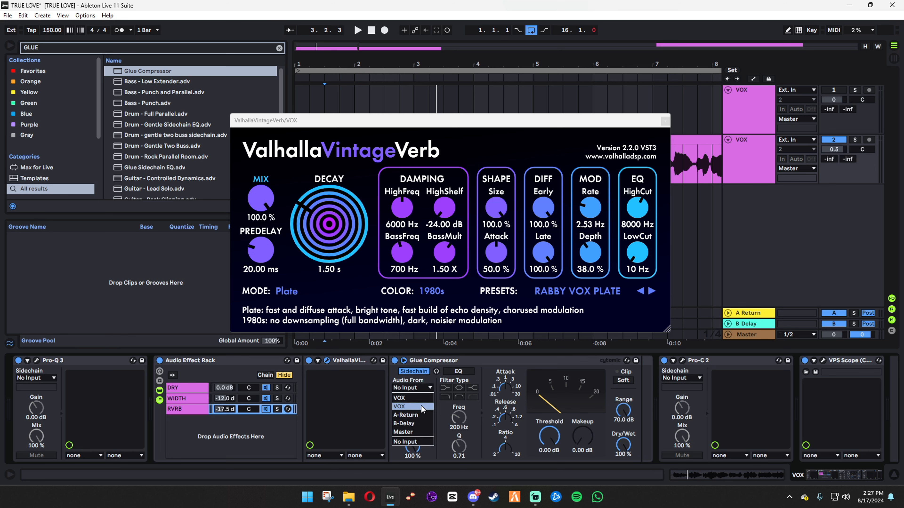
left_click(415, 407)
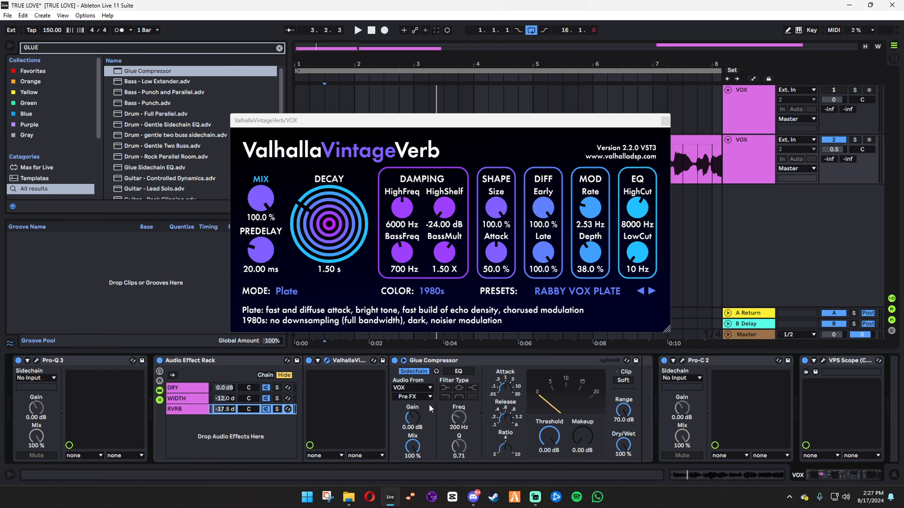
left_click(740, 169)
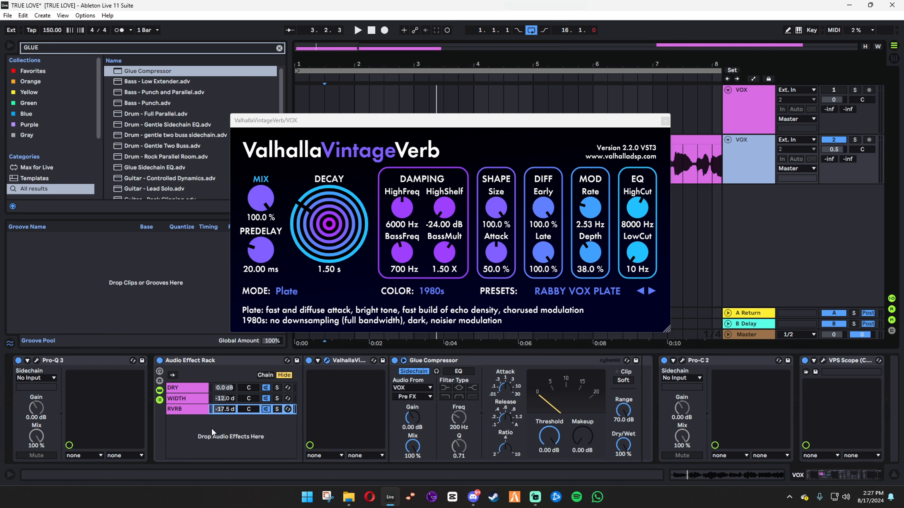
left_click(414, 397)
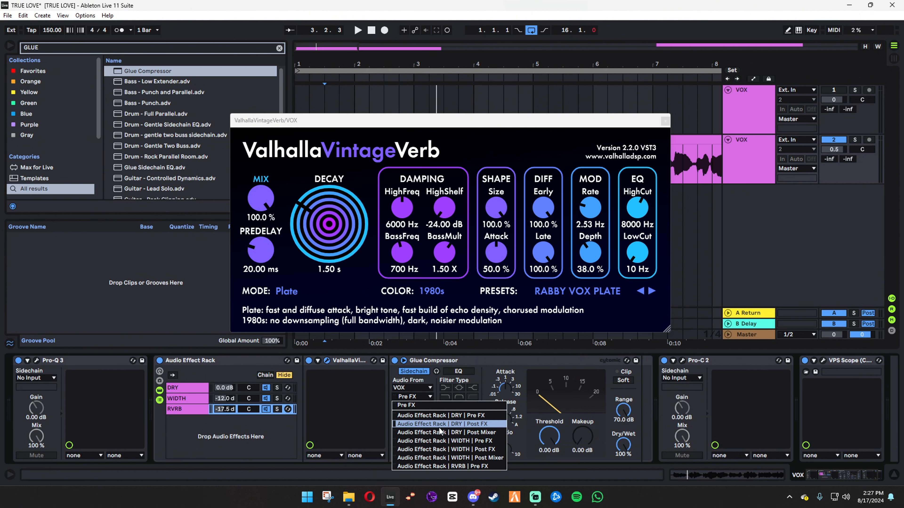
left_click(477, 424)
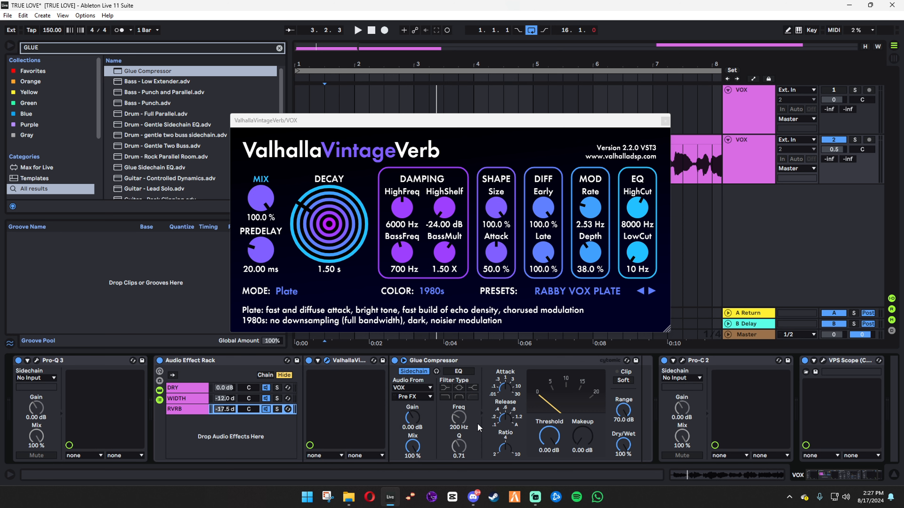
left_click(565, 363)
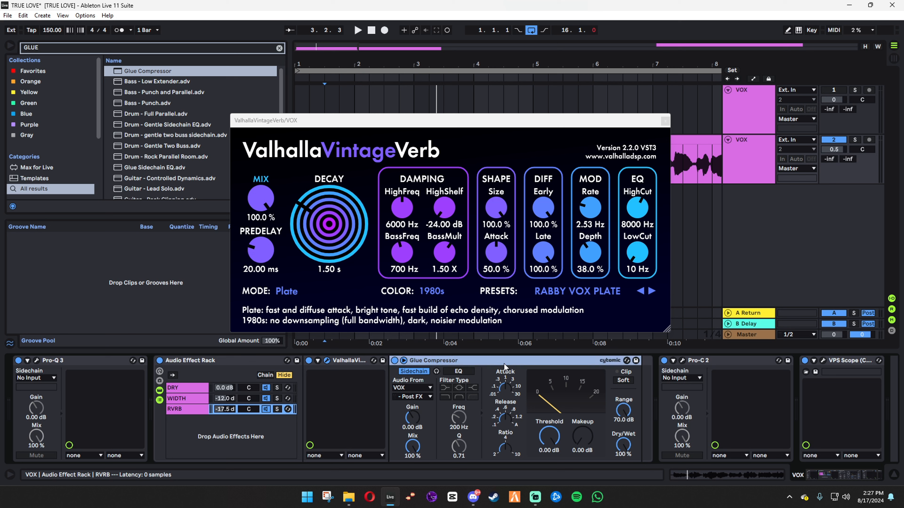
Inspect the DRY chain while playing the vocal briefly, and return to the RVRB chain's devices.
left_click(202, 389)
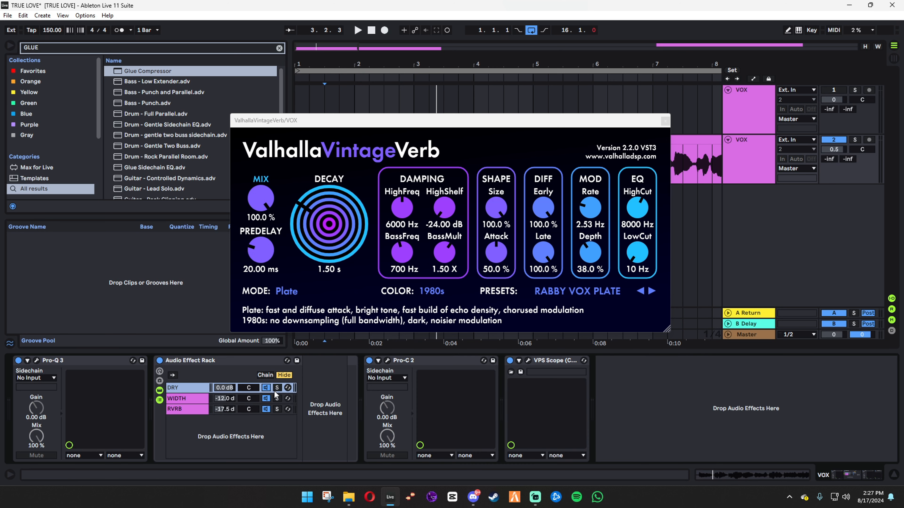
key("space")
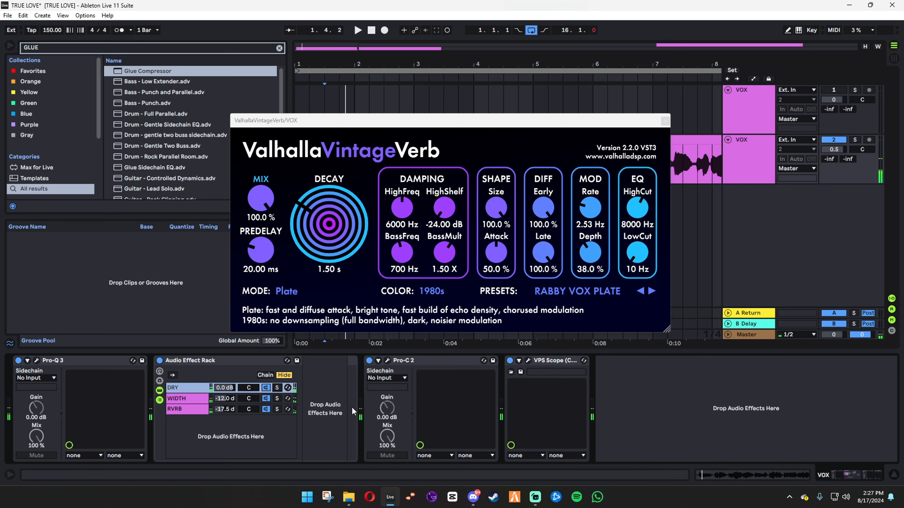
left_click(185, 410)
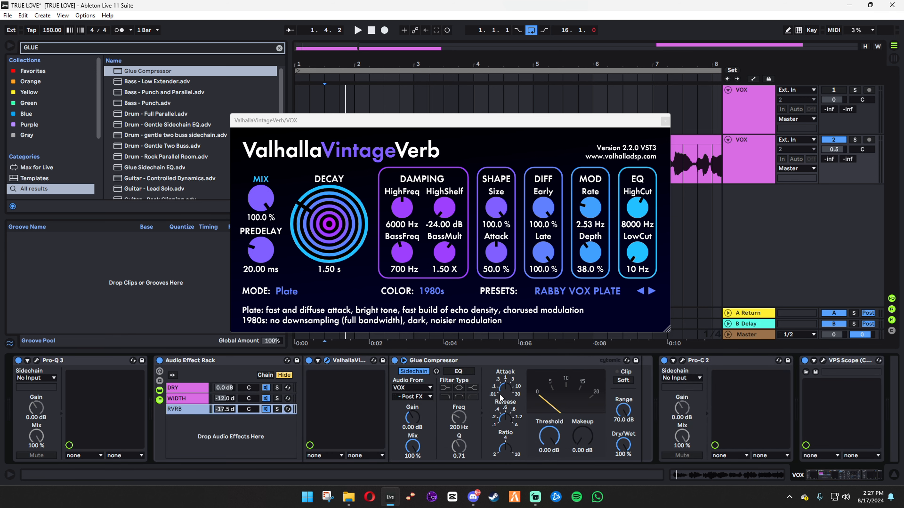
Set the Glue Compressor's threshold to -19.4 dB on the RVRB chain while listening to the vocal.
left_click_drag(500, 394, 504, 438)
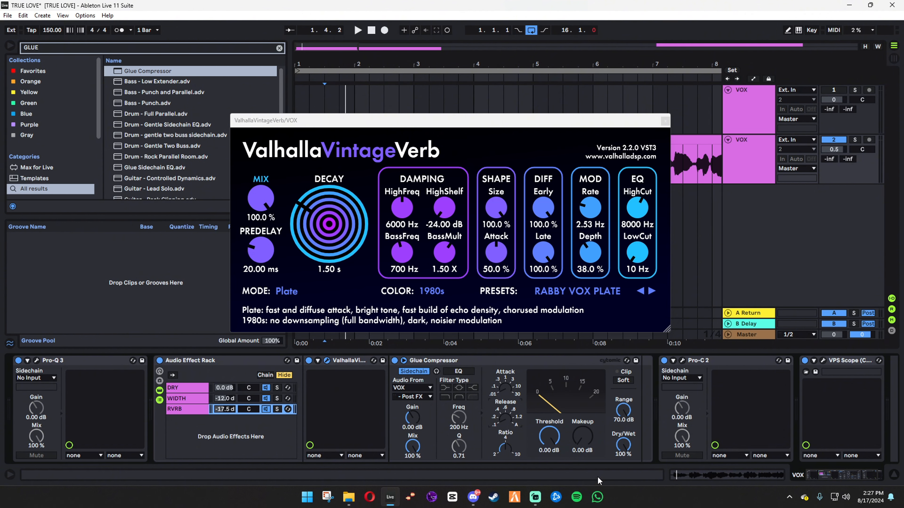
left_click_drag(549, 436, 549, 456)
key("space")
left_click_drag(549, 440, 549, 474)
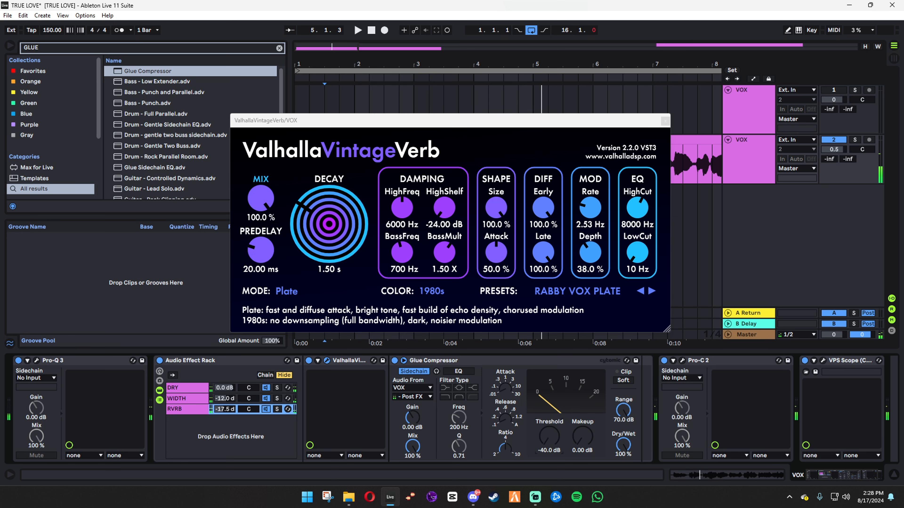
key("space")
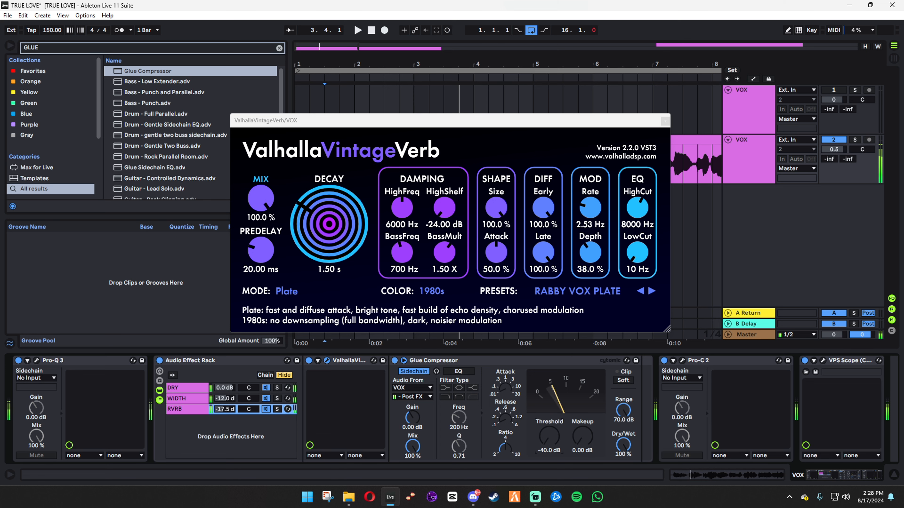
left_click_drag(549, 436, 549, 410)
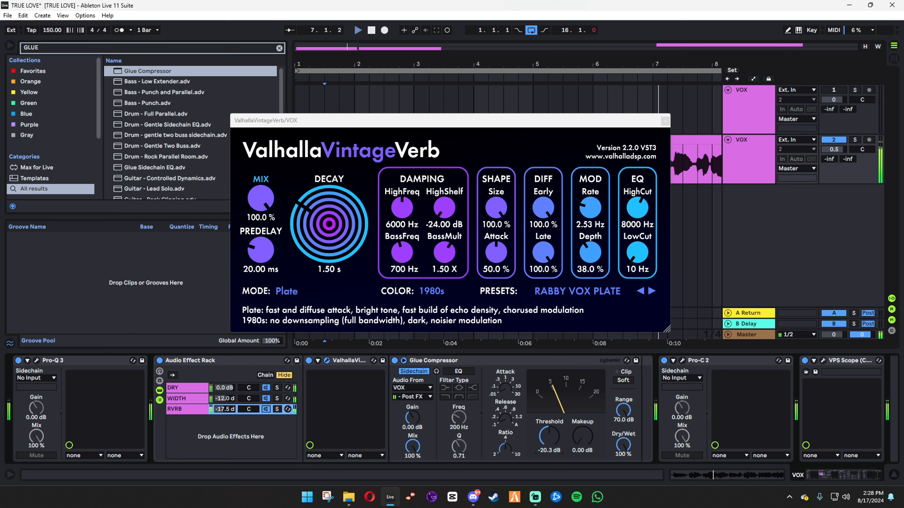
left_click_drag(550, 437, 549, 437)
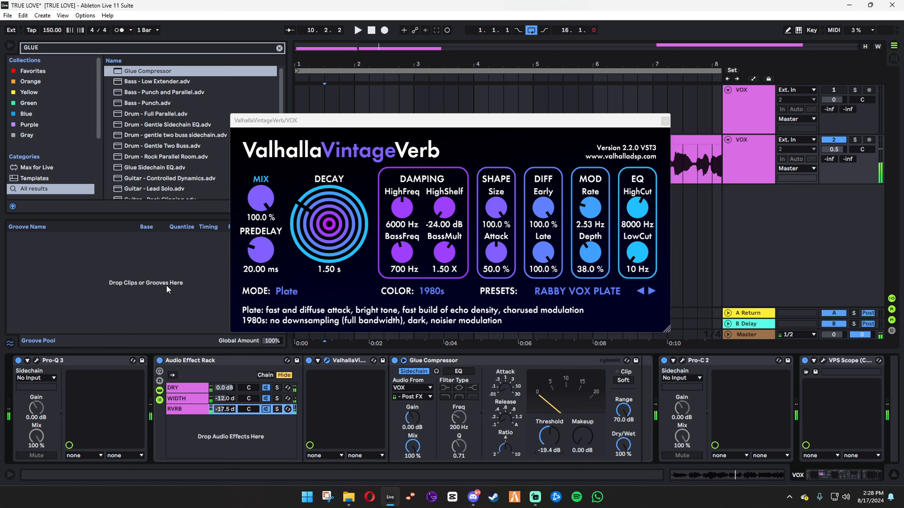
Search for H DELAY, add H-Delay Stereo as a fourth chain in the Audio Effect Rack, and name it DLY.
left_click(54, 45)
type("H DELAY")
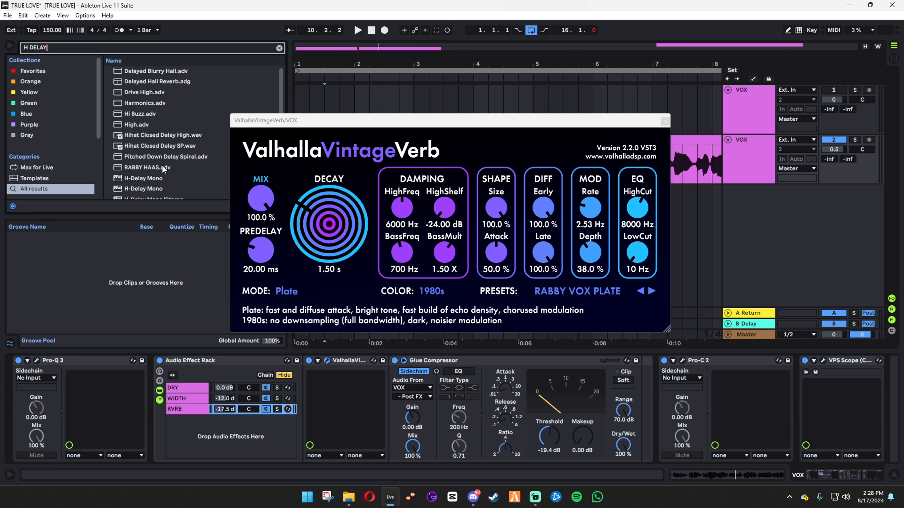
scroll(163, 169, "down", 3)
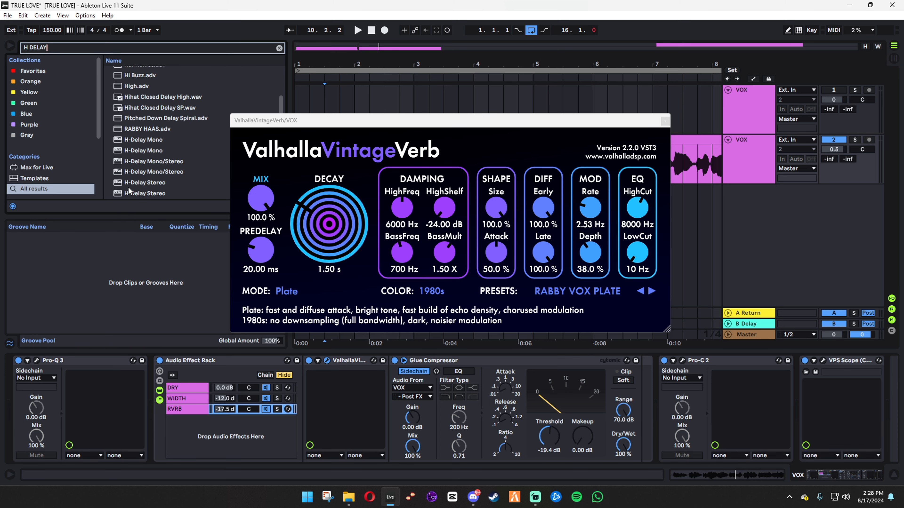
left_click_drag(148, 198, 200, 421)
key("ctrl+r")
type("D")
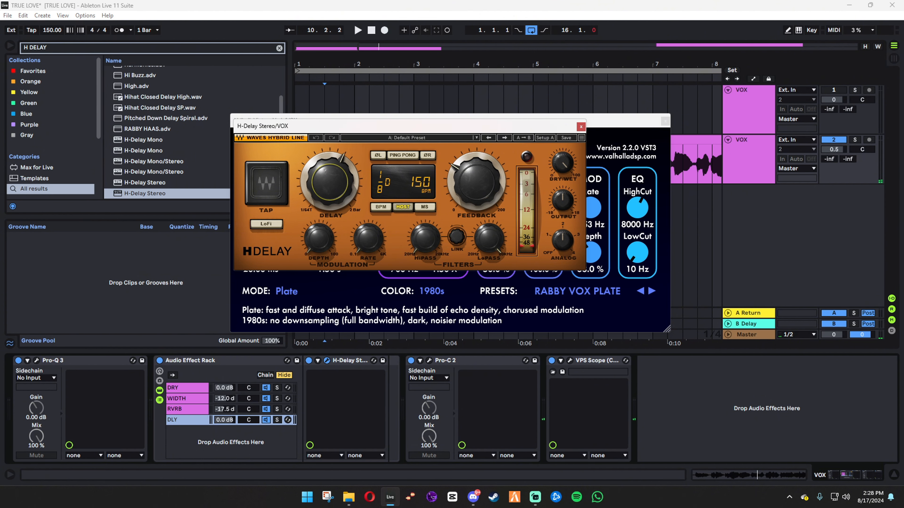
Set H-Delay's delay time to 1/4 and the DLY chain's volume to -15 dB while auditioning the vocal.
left_click_drag(339, 189, 342, 184)
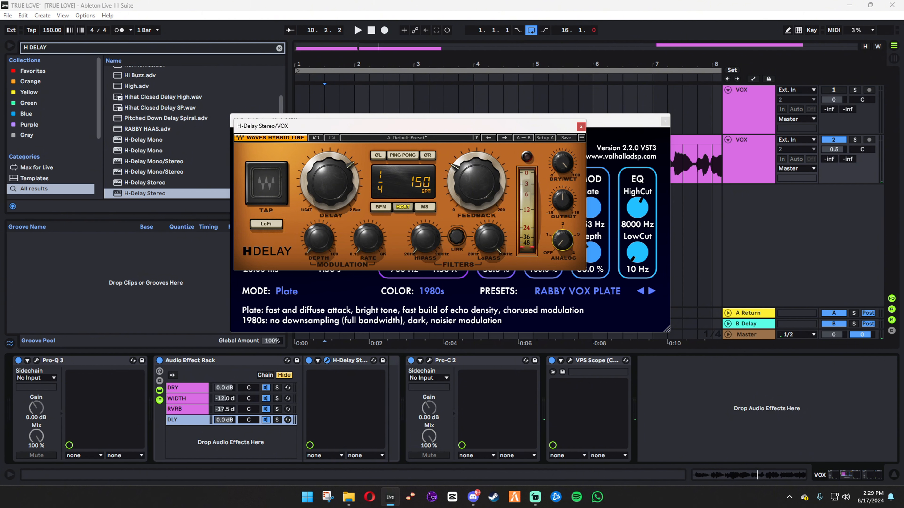
key("space")
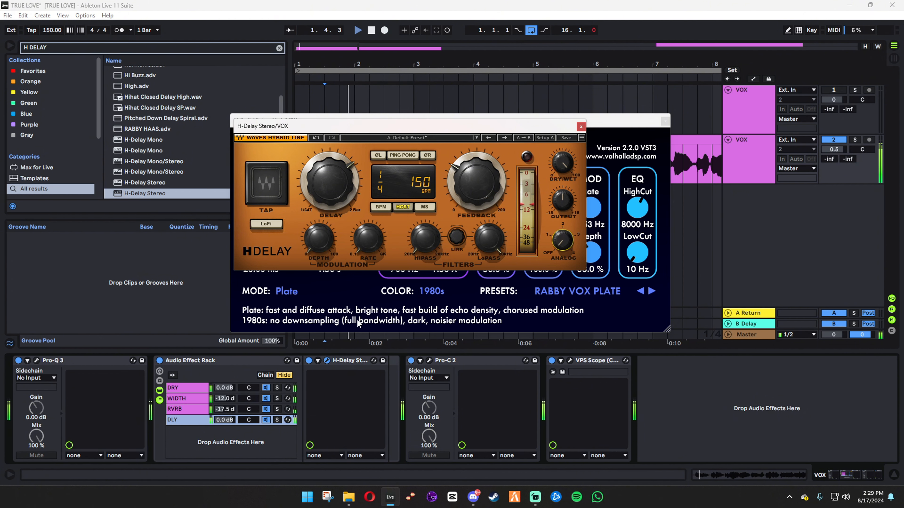
left_click(227, 421)
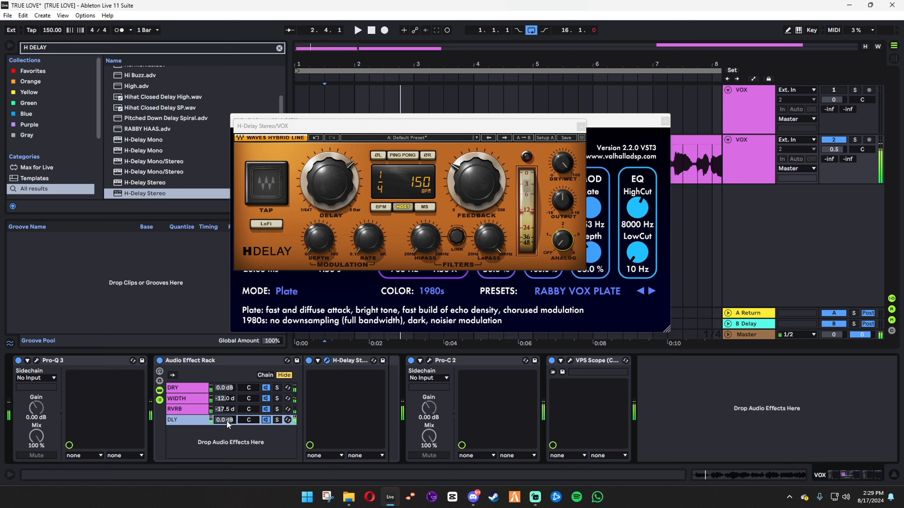
type("-15")
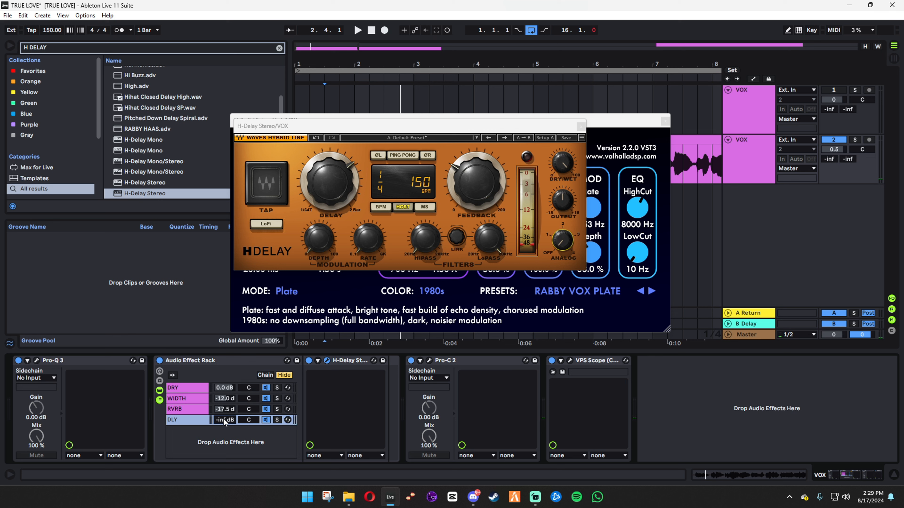
key("space")
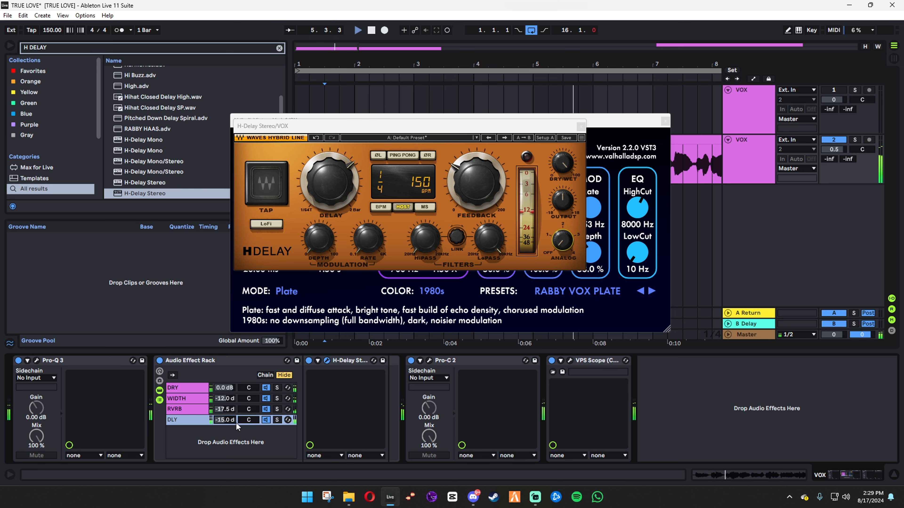
Copy the sidechained Glue Compressor from the RVRB chain into the DLY chain after H-Delay.
left_click(186, 409)
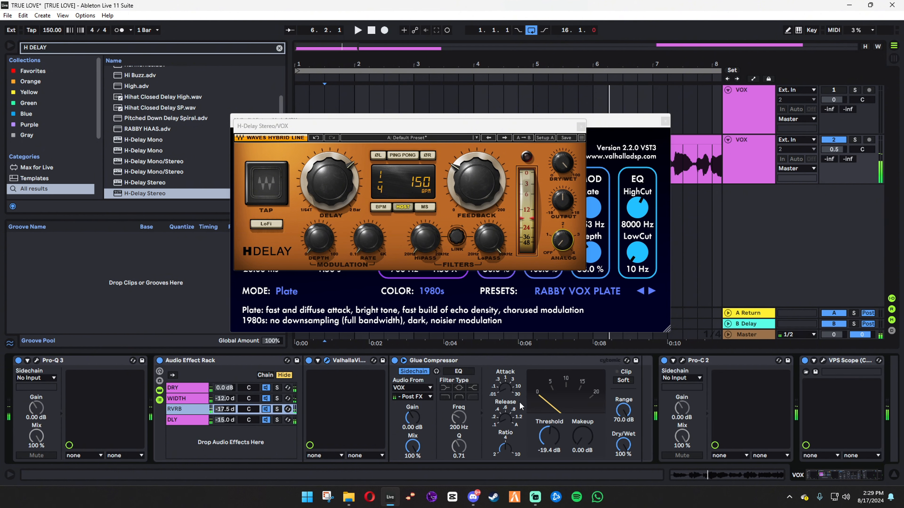
left_click(441, 361)
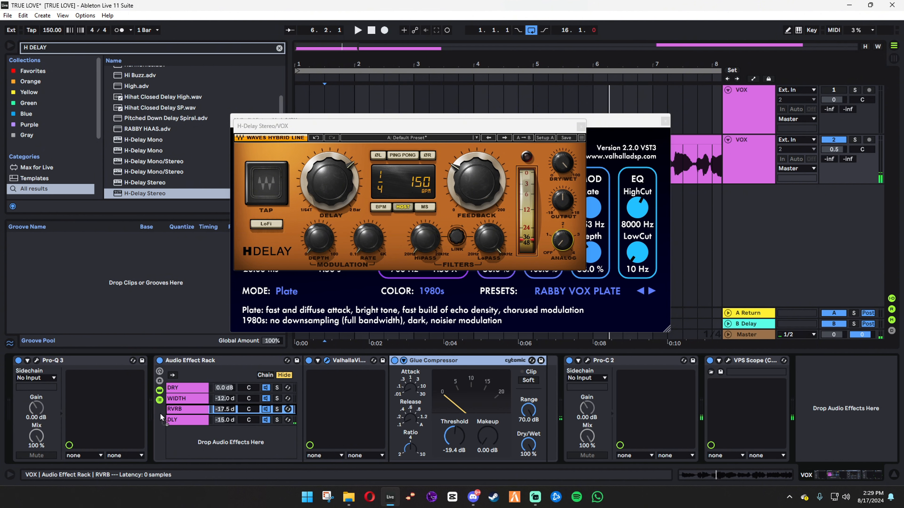
left_click(176, 421)
left_click_drag(178, 420, 178, 422)
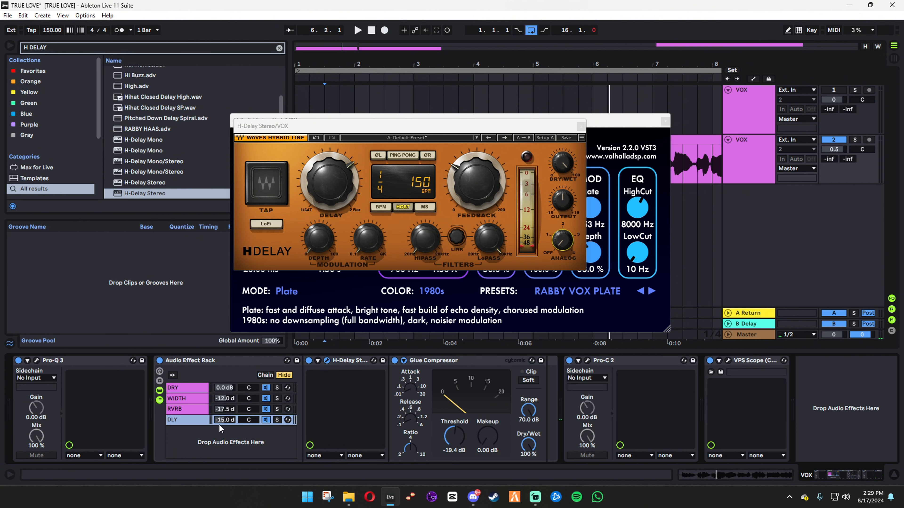
left_click(413, 372)
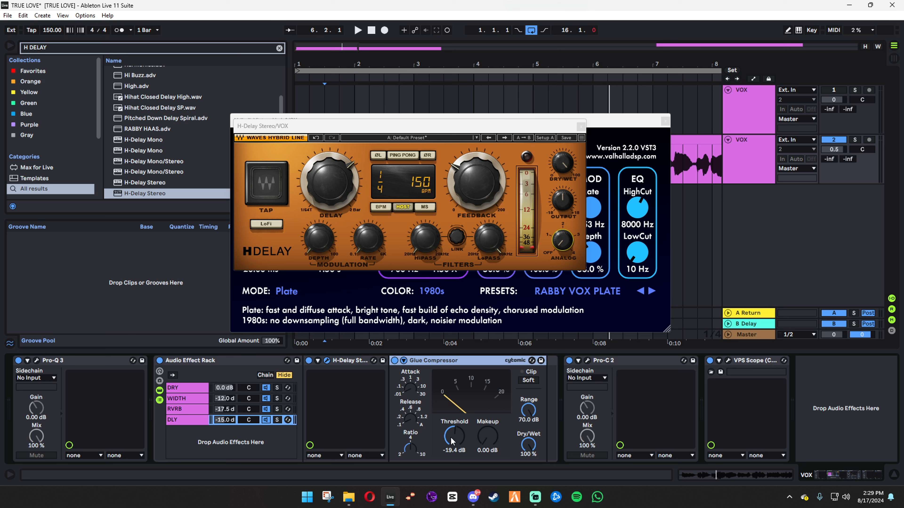
Play the vocal and set H-Delay's feedback to 49.
key("space")
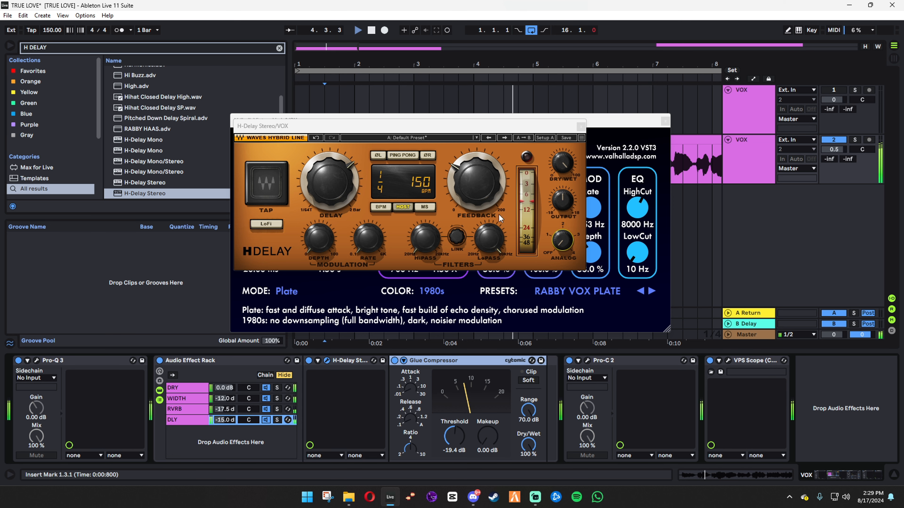
left_click(466, 215)
left_click_drag(465, 216, 481, 185)
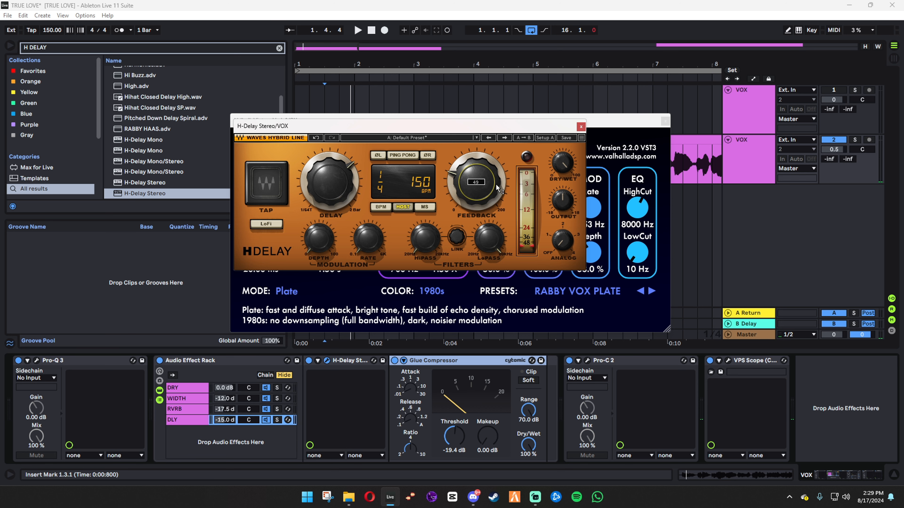
Lower the DLY chain's volume to -17.5 dB and close the H-Delay and Valhalla reverb plug-in windows.
left_click(404, 451)
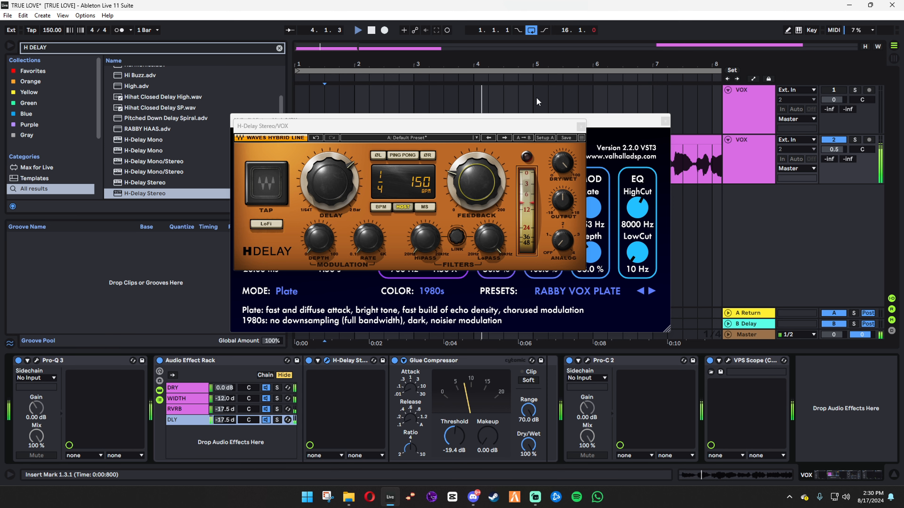
left_click(581, 126)
left_click(665, 121)
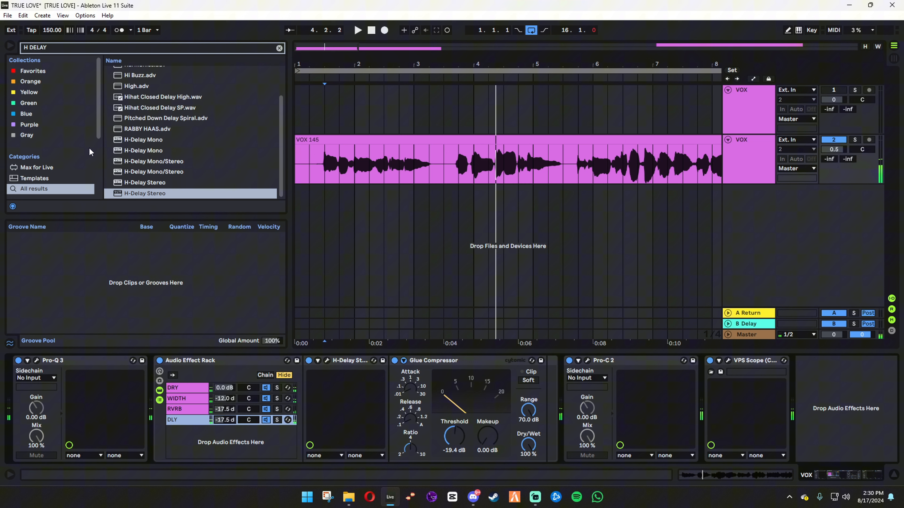
Search for EQ, add EQ Eight to the DLY chain, and place it before H-Delay.
left_click(60, 51)
type("EQ")
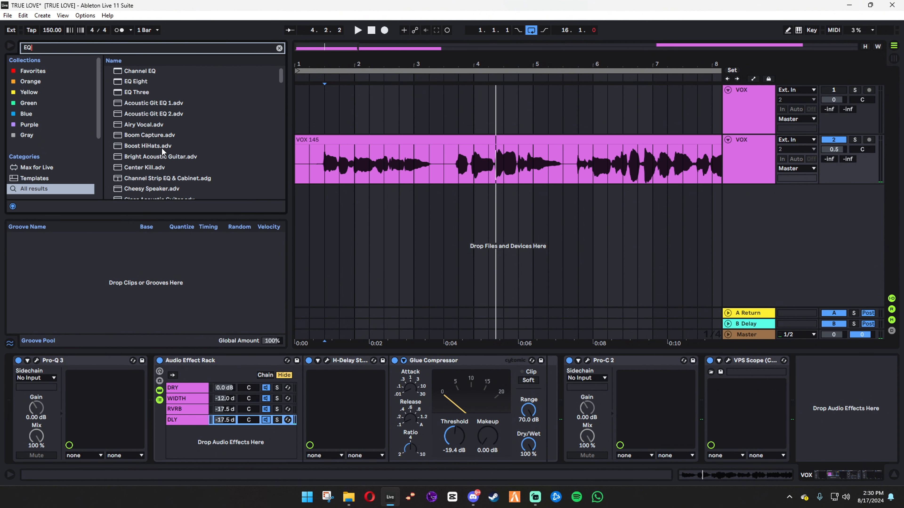
left_click_drag(129, 82, 191, 422)
left_click_drag(621, 363, 310, 383)
Deactivate the RVRB chain, keep WIDTH active, and select the DLY chain.
left_click(266, 400)
left_click(267, 410)
left_click(197, 401)
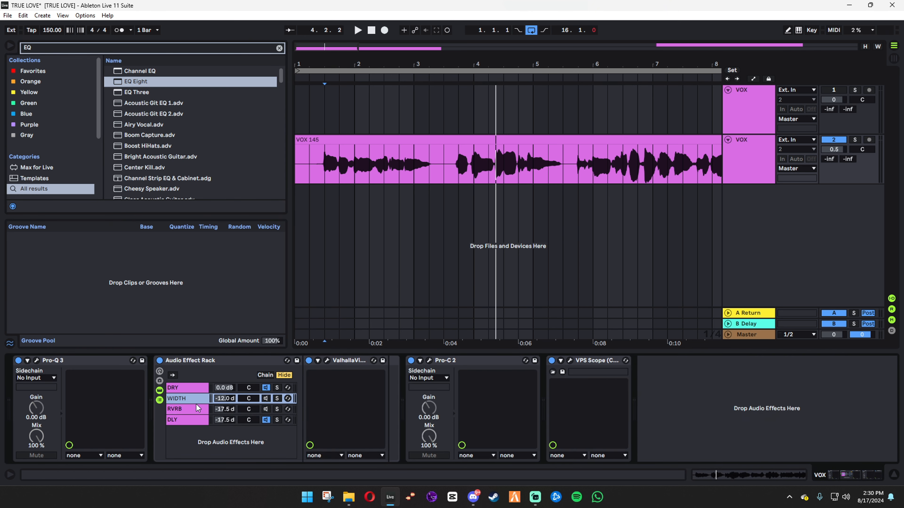
left_click(184, 417)
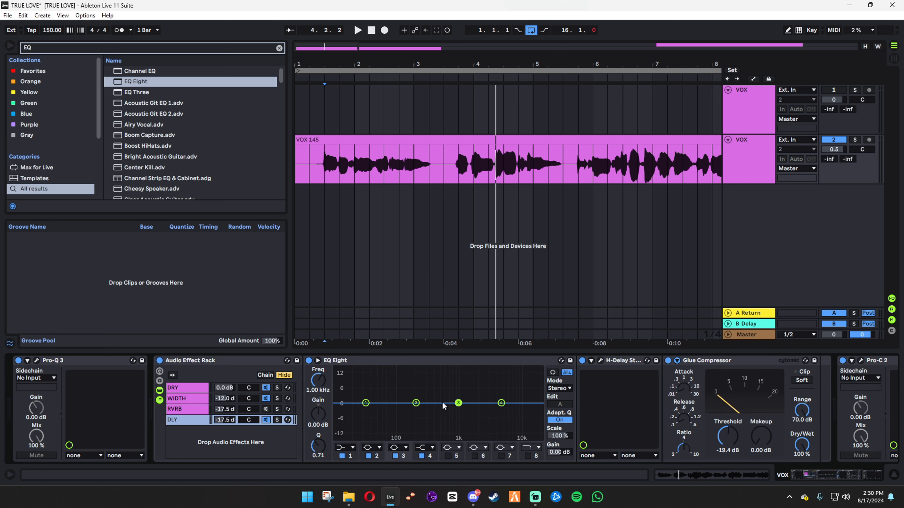
Make band 1 of the DLY chain's EQ Eight a steep low cut, trying 150 Hz and raising it to about 290 Hz.
left_click(351, 449)
left_click(346, 382)
left_click_drag(366, 412, 408, 413)
key("space")
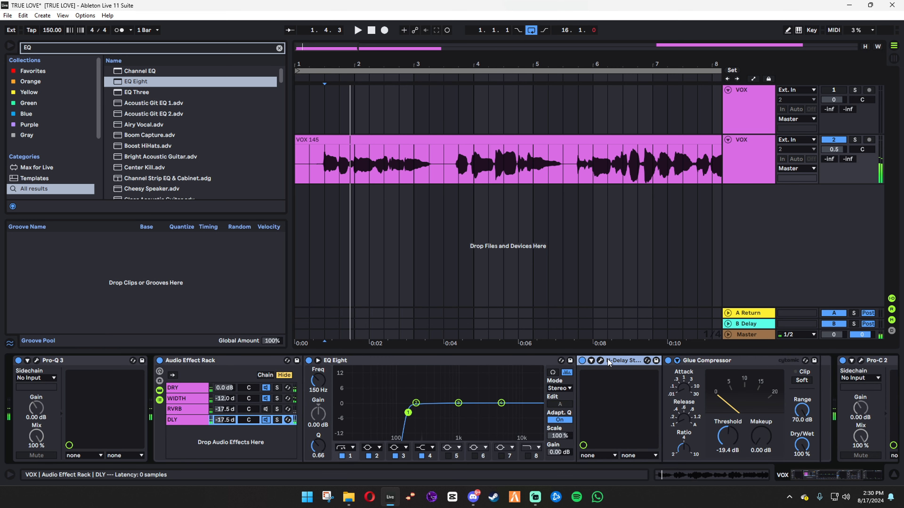
left_click(473, 361)
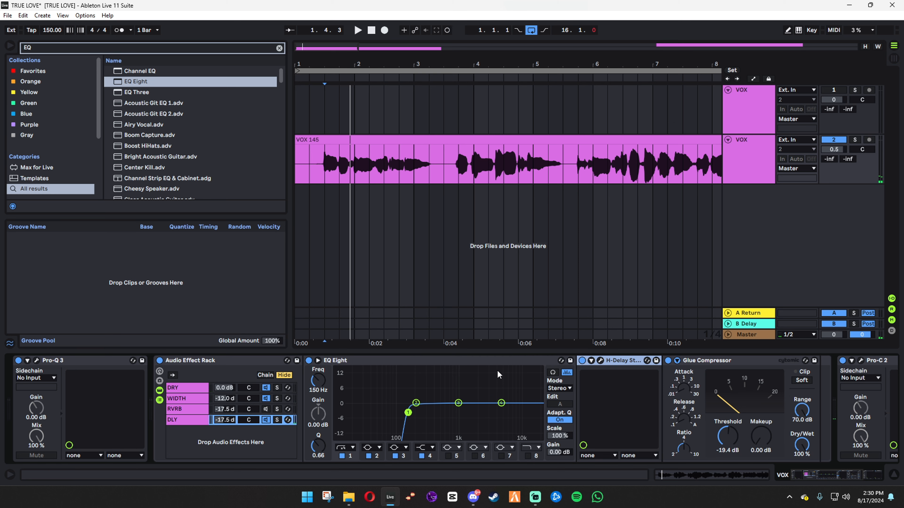
mouse_move(409, 413)
left_mouse_down()
mouse_move(433, 411)
mouse_move(426, 412)
left_mouse_up()
Enable band 8 of the delay's EQ Eight as a steep high cut at 3.52 kHz.
left_click(531, 448)
left_click(529, 441)
key("space")
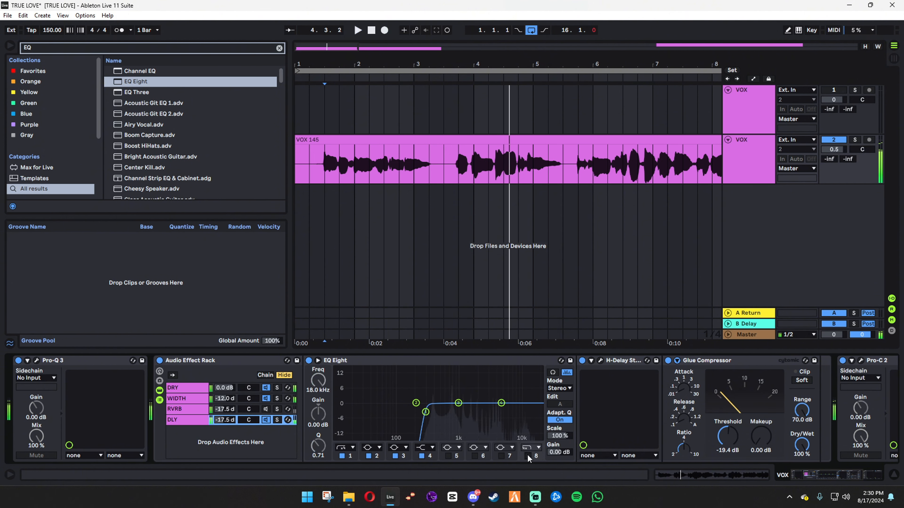
left_click(529, 456)
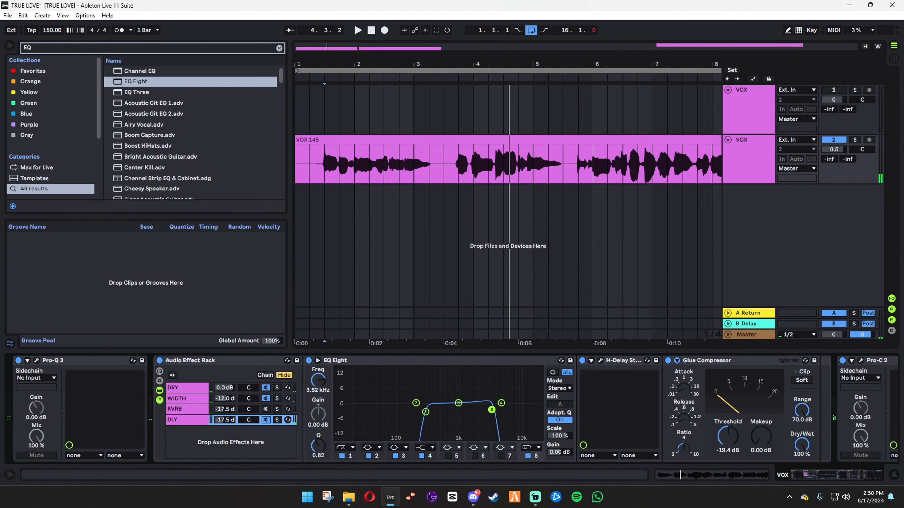
Play the vocal and fine-tune the delay EQ, setting the low cut to 290 Hz and shifting the high cut slightly above 3.52 kHz.
key("space")
left_click_drag(426, 412, 409, 412)
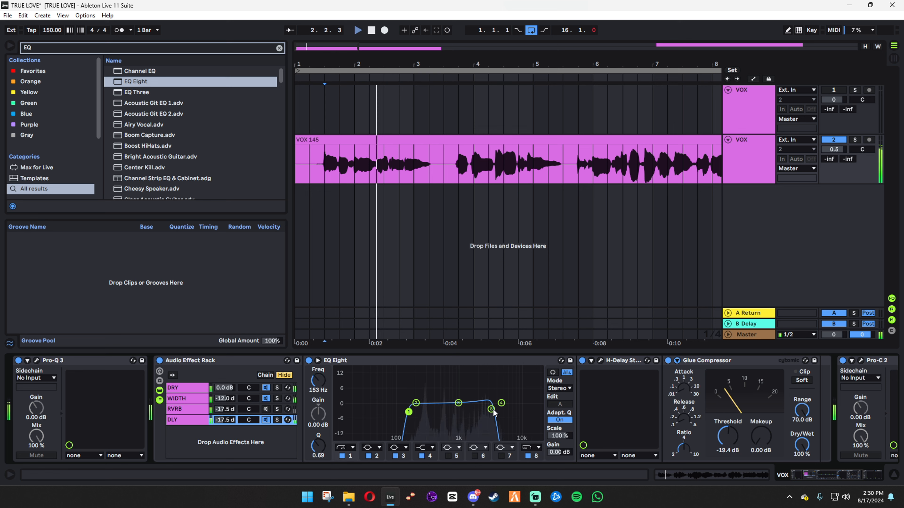
left_click_drag(491, 409, 474, 410)
left_click_drag(409, 412, 419, 412)
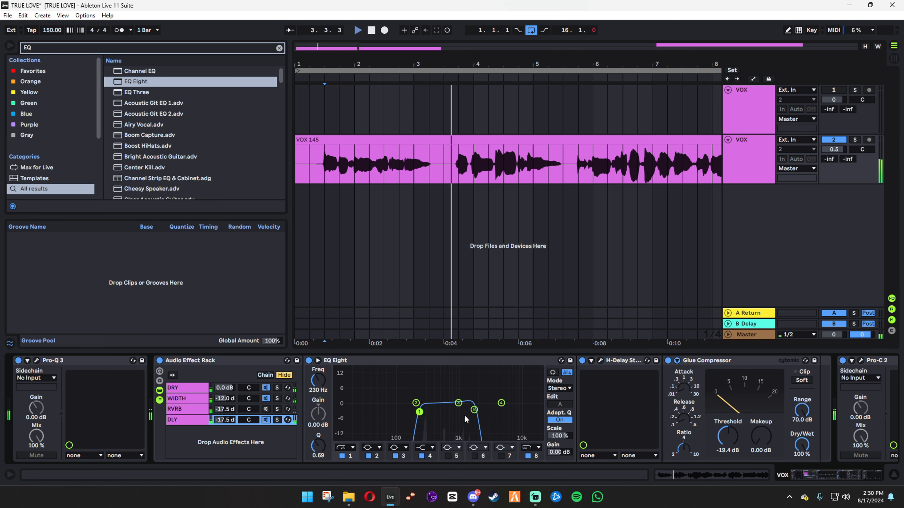
left_click_drag(474, 409, 497, 411)
left_click_drag(419, 412, 426, 412)
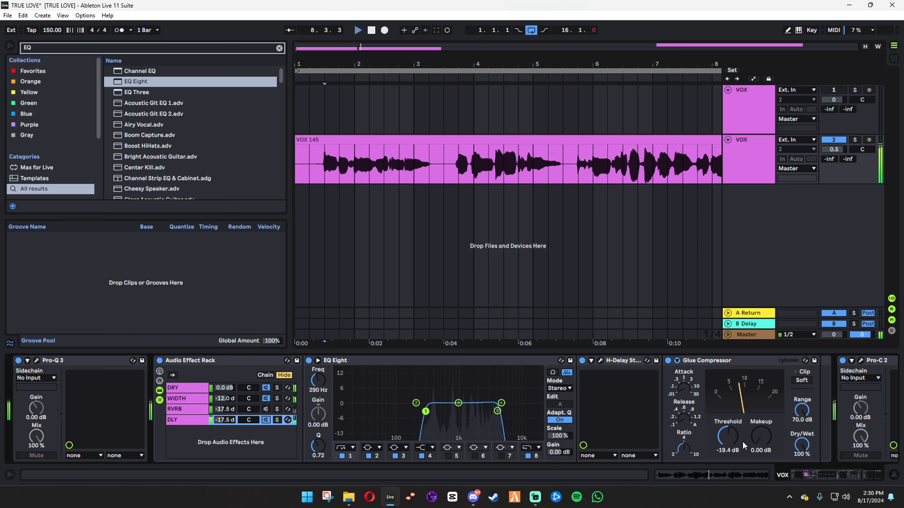
mouse_move(728, 437)
left_mouse_down()
mouse_move(728, 424)
mouse_move(732, 441)
left_mouse_up()
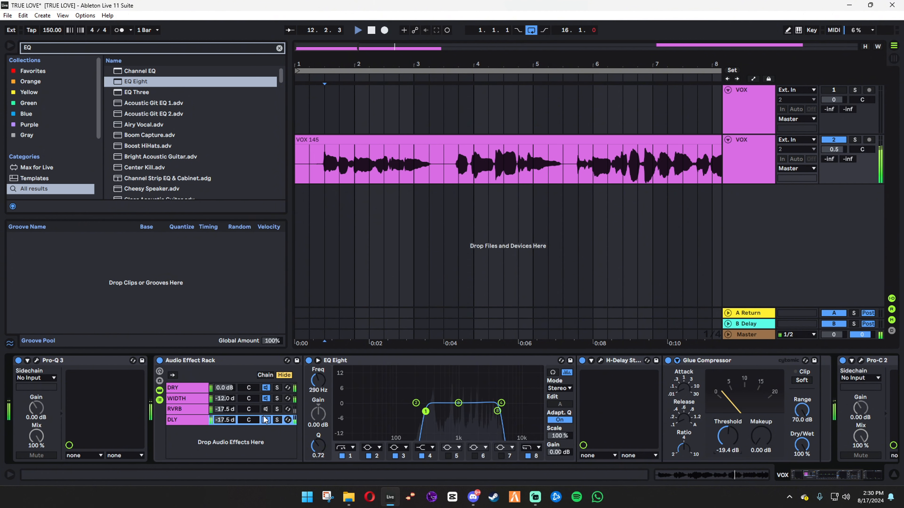
scroll(532, 415, "right", 5)
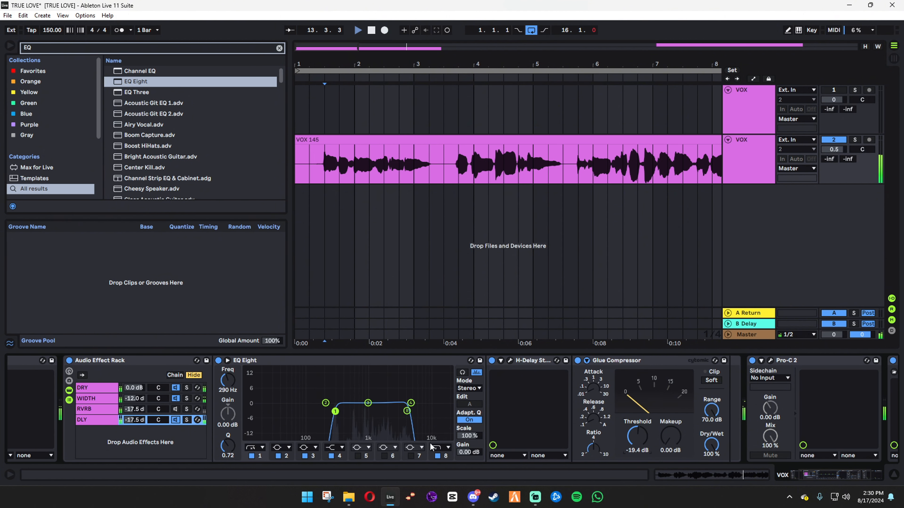
scroll(420, 445, "left", 3)
right_click(414, 447)
left_click(217, 447)
Audition the DLY chain at -25 dB, then set its volume to -20 dB.
key("space")
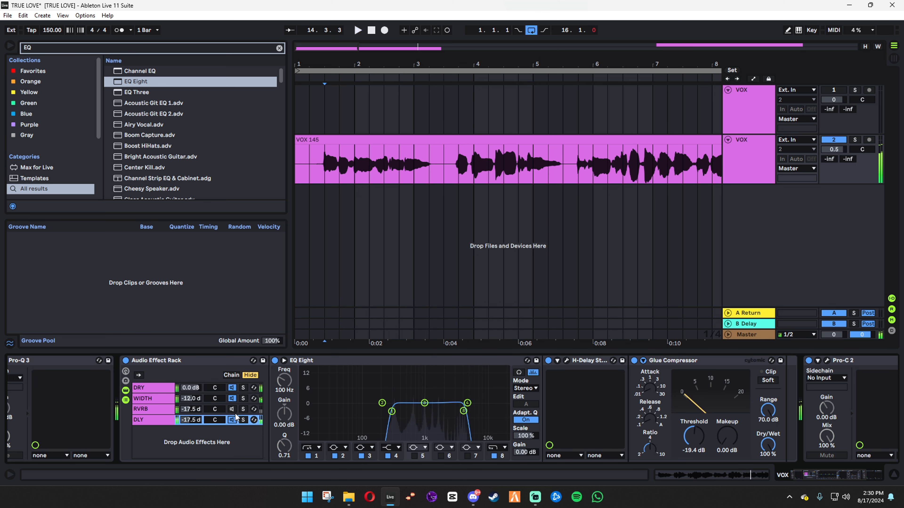
left_click(205, 424)
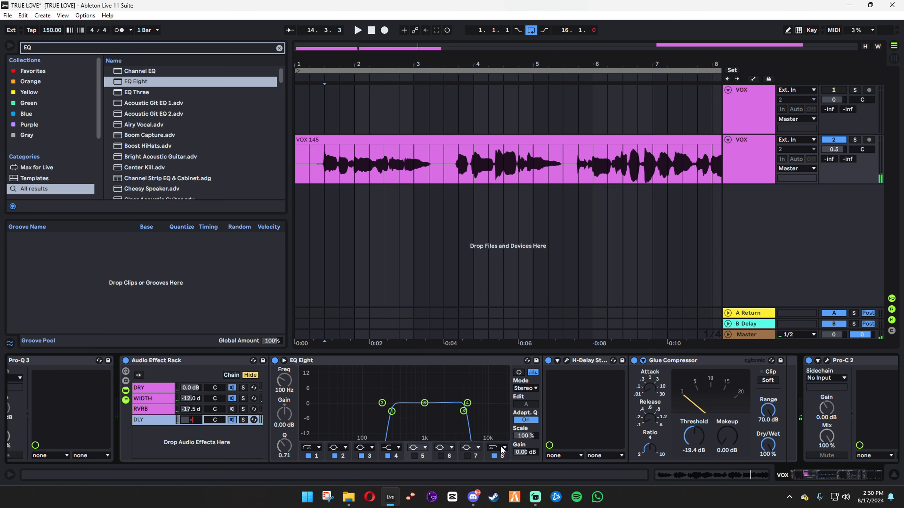
key("space")
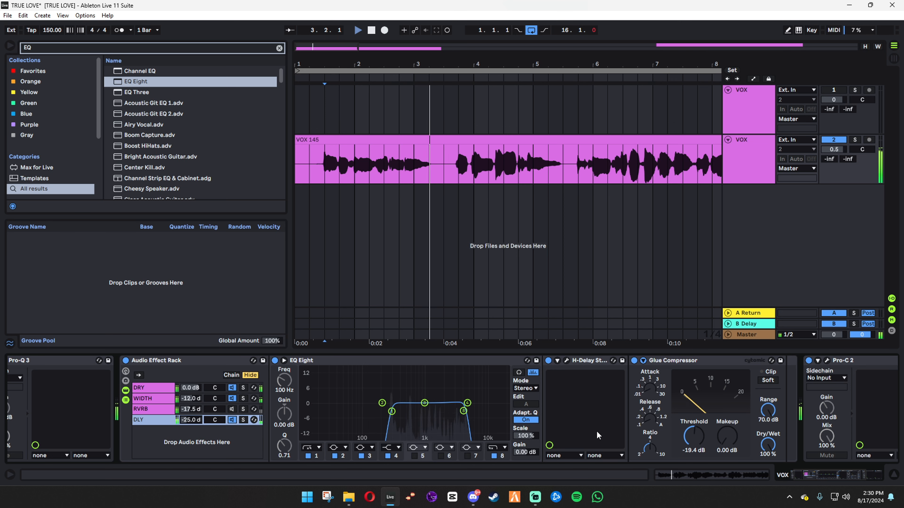
type("-20")
key("Return")
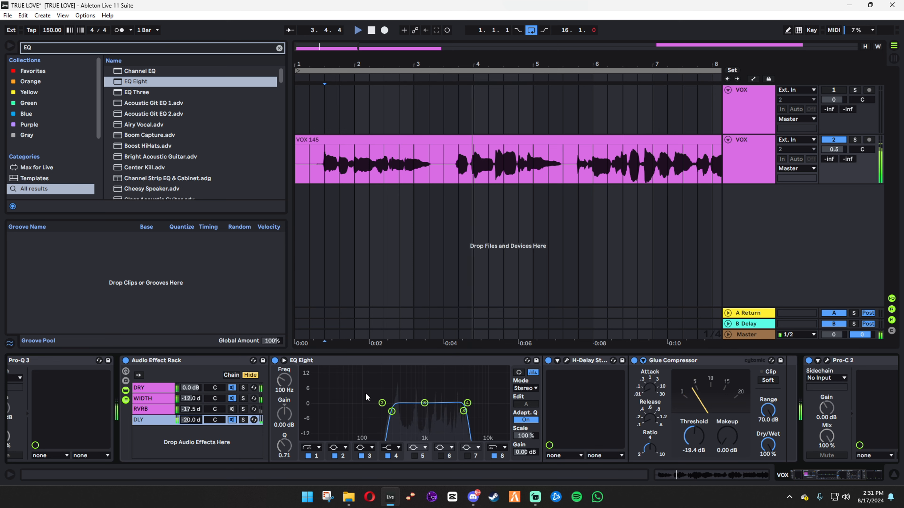
Reactivate the RVRB chain and select it while the vocal plays.
key("Tab")
key("Tab")
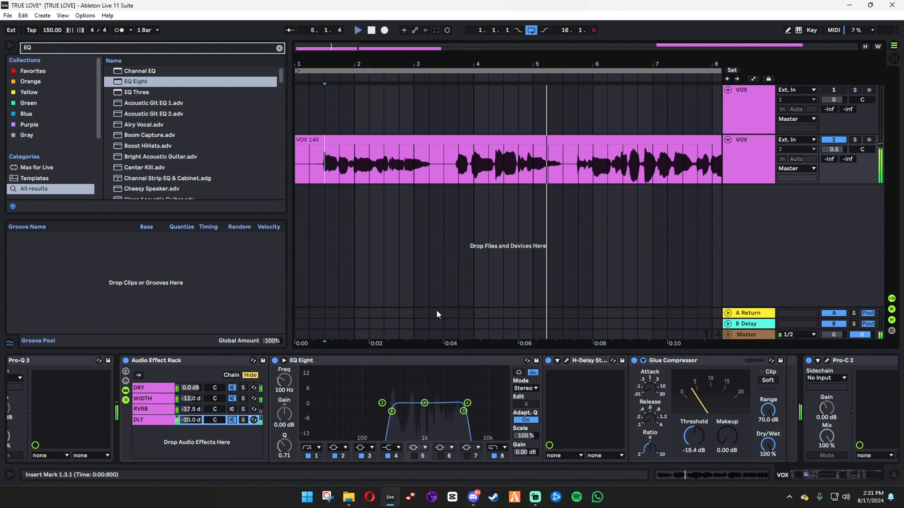
key("Up")
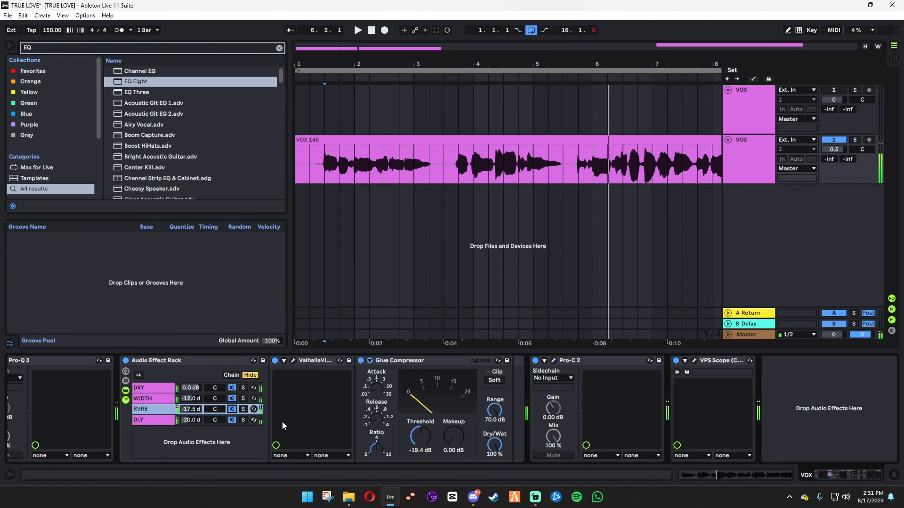
Copy EQ Eight from the DLY chain into the RVRB chain and place it before the Valhalla reverb.
left_click(141, 422)
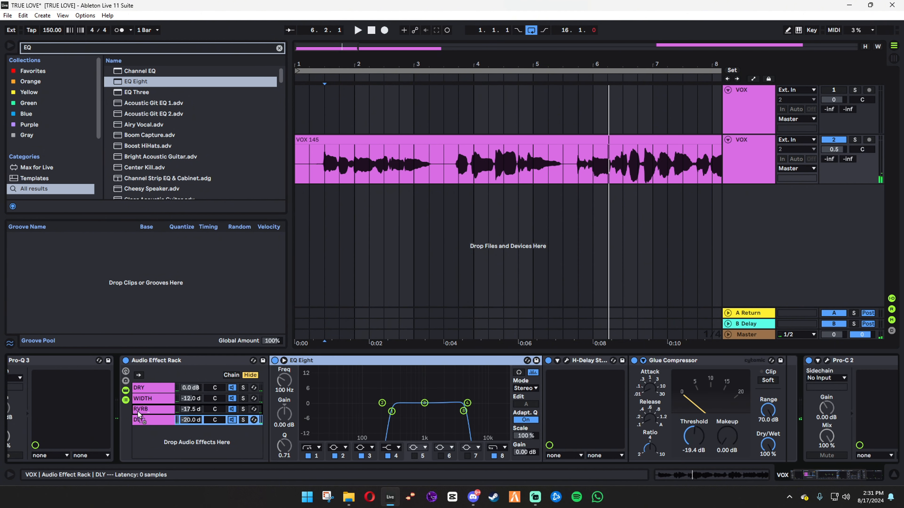
left_click_drag(143, 411, 546, 409)
left_click_drag(555, 360, 283, 378)
Audition the RVRB chain in solo and in context, setting its EQ Eight high cut to 8.43 kHz and low cut to 400 Hz.
key("space")
key("space")
left_click(243, 410)
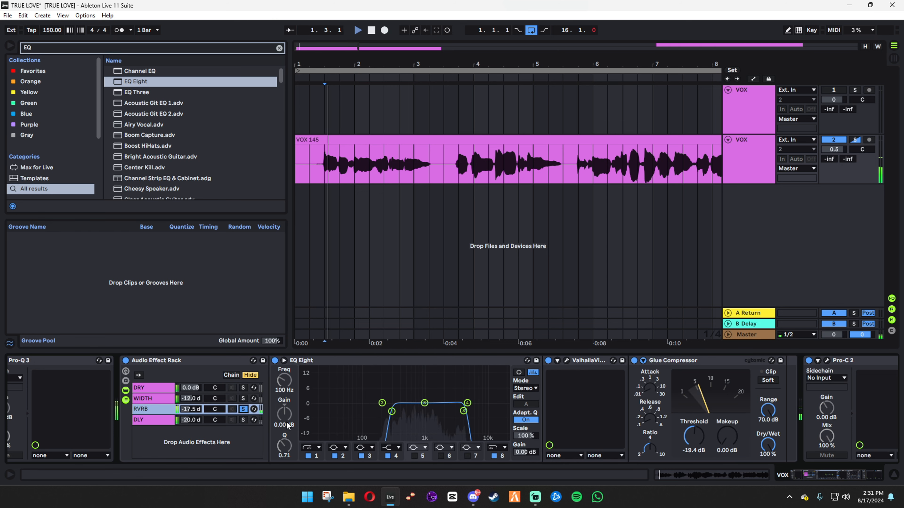
left_click(244, 409)
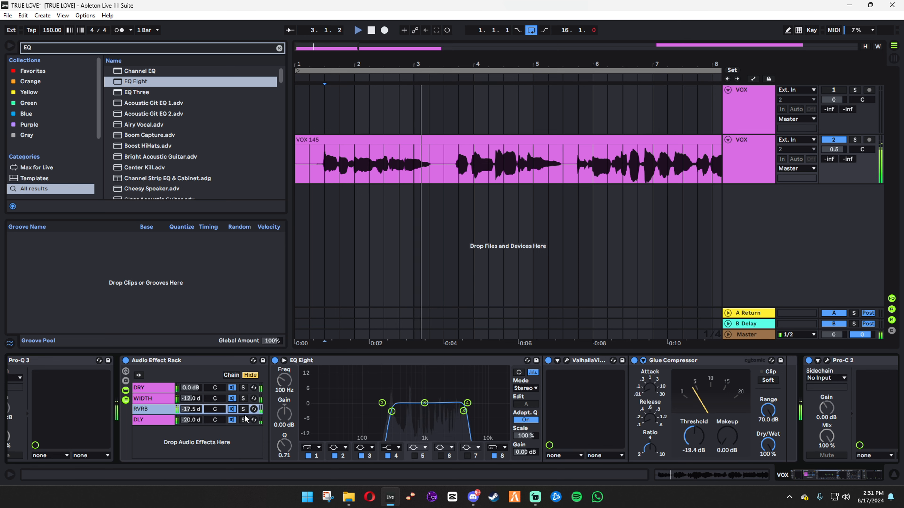
left_click_drag(463, 411, 480, 412)
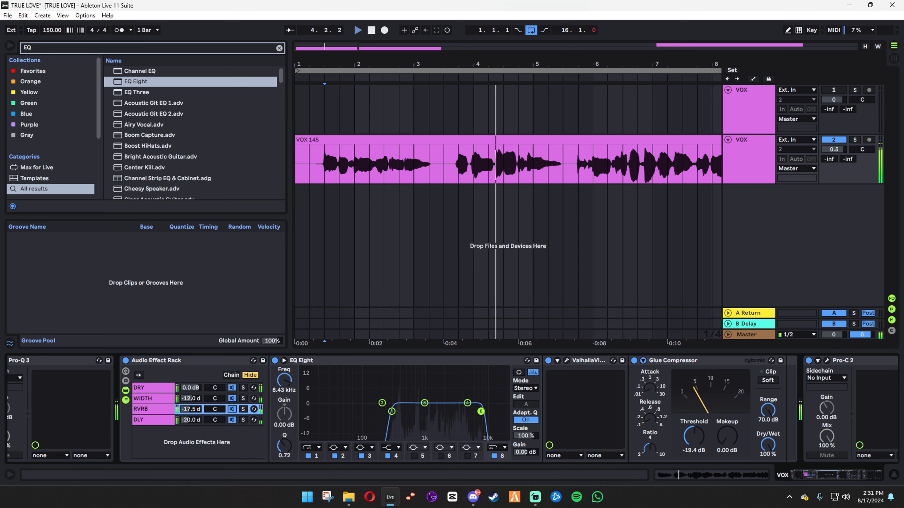
left_click_drag(391, 412, 400, 412)
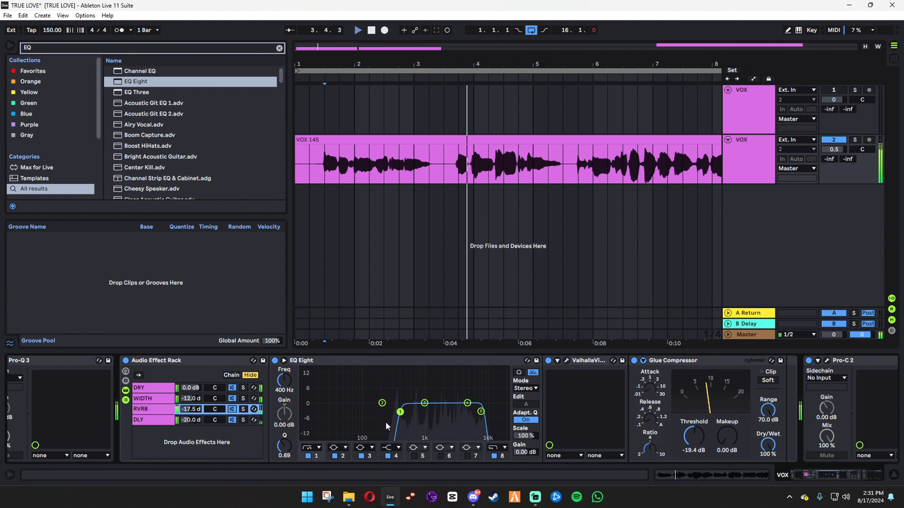
Set the DLY chain's volume to -22.5 dB and play the vocal.
left_click(187, 419)
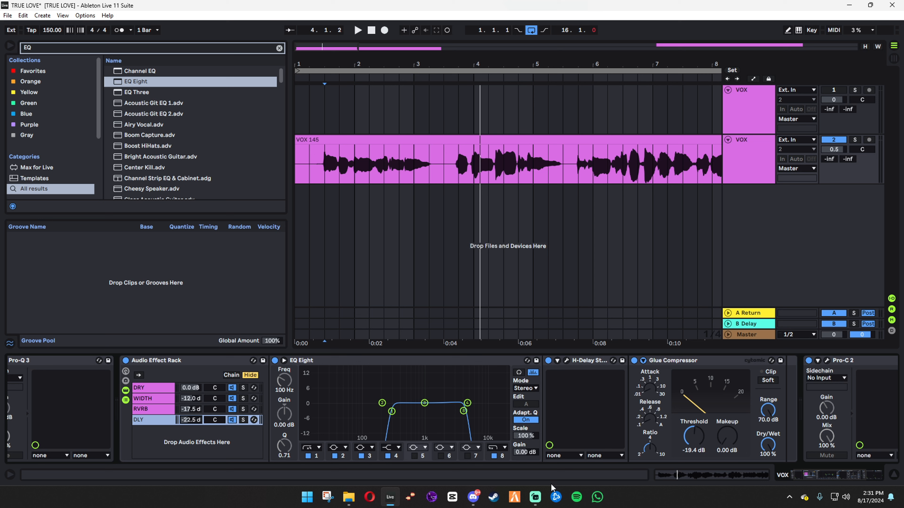
key("space")
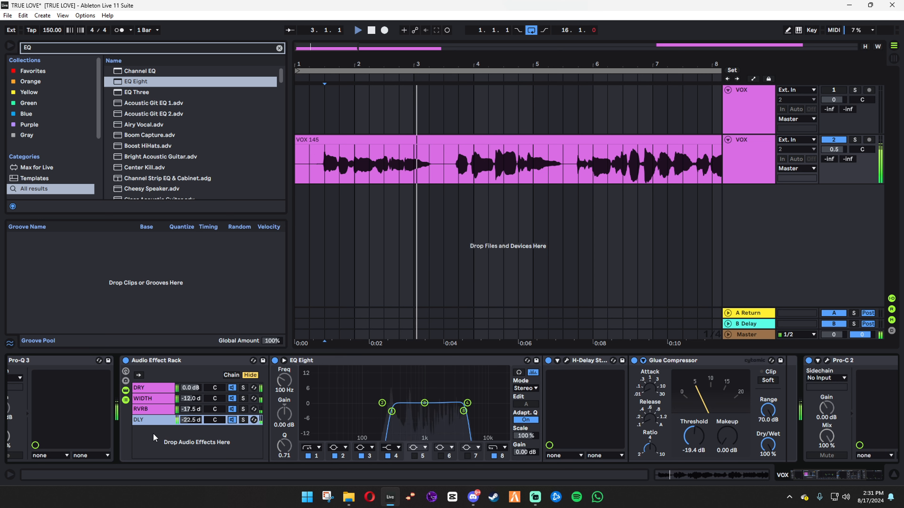
Listen through the VOX 145 clip in the arrangement and examine its waveform and clip settings.
scroll(488, 314, "right", 3)
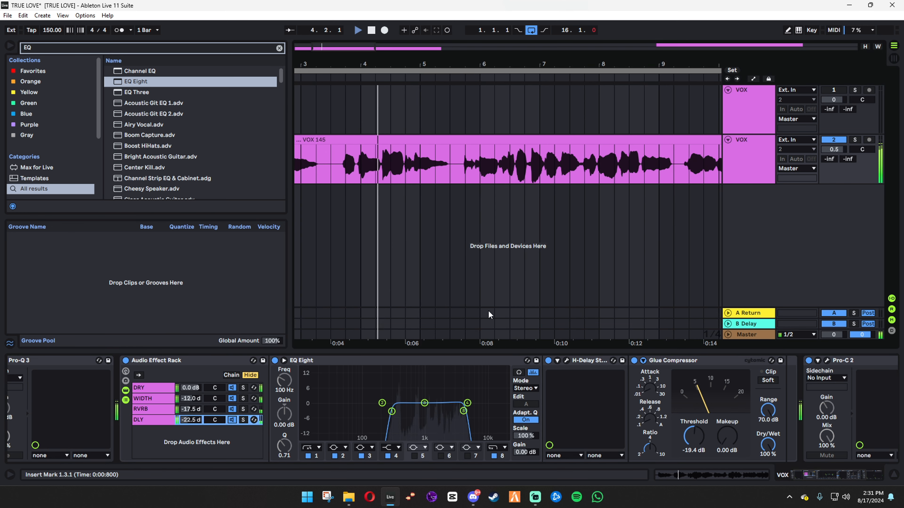
left_click_drag(480, 59, 395, 61)
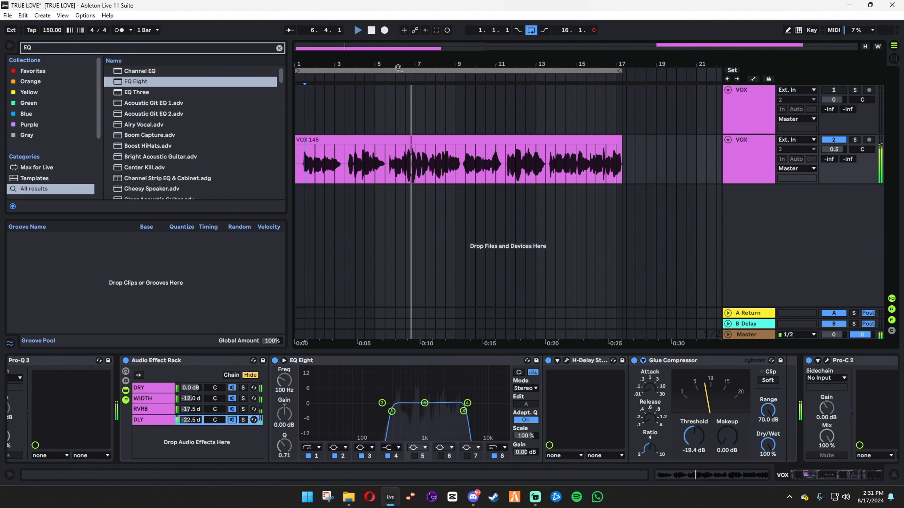
left_click_drag(366, 73, 602, 171)
left_click(603, 171)
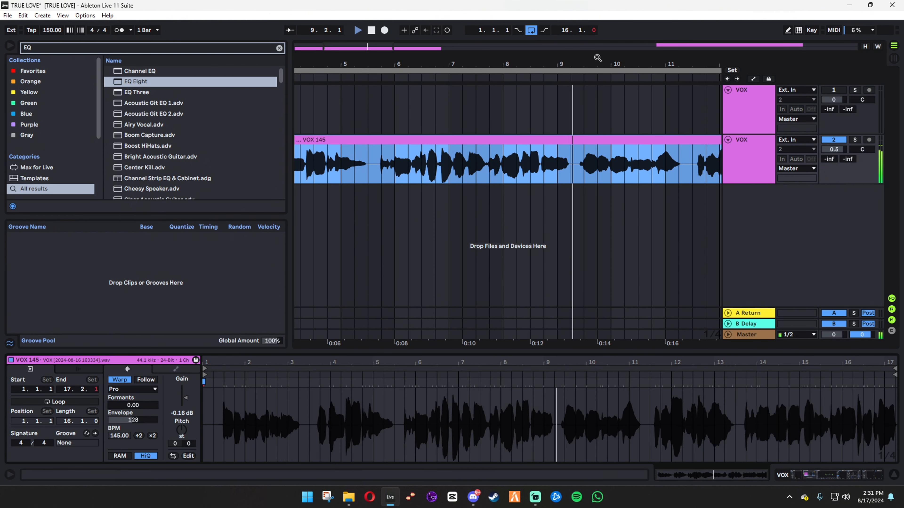
left_click_drag(597, 57, 520, 36)
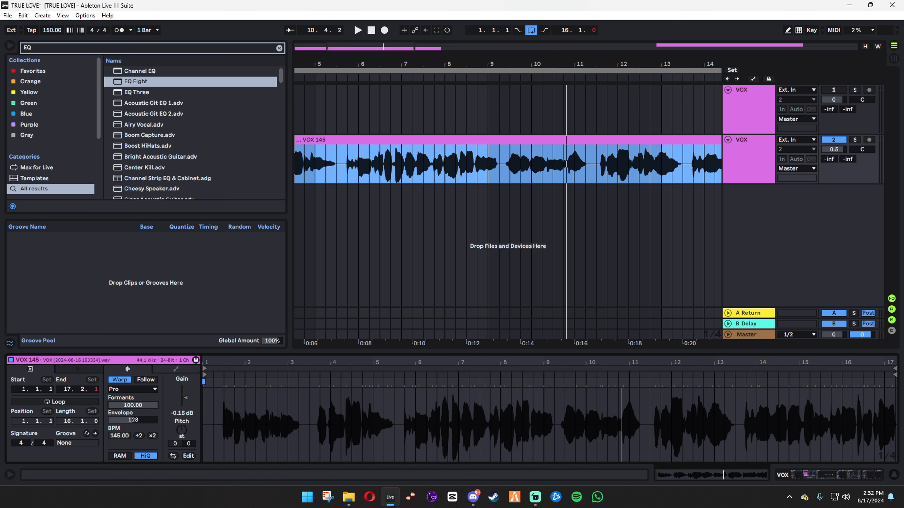
Replay the vocal from the start, return to the VOX device chain, and open VPS Scope to check the output levels.
key("space")
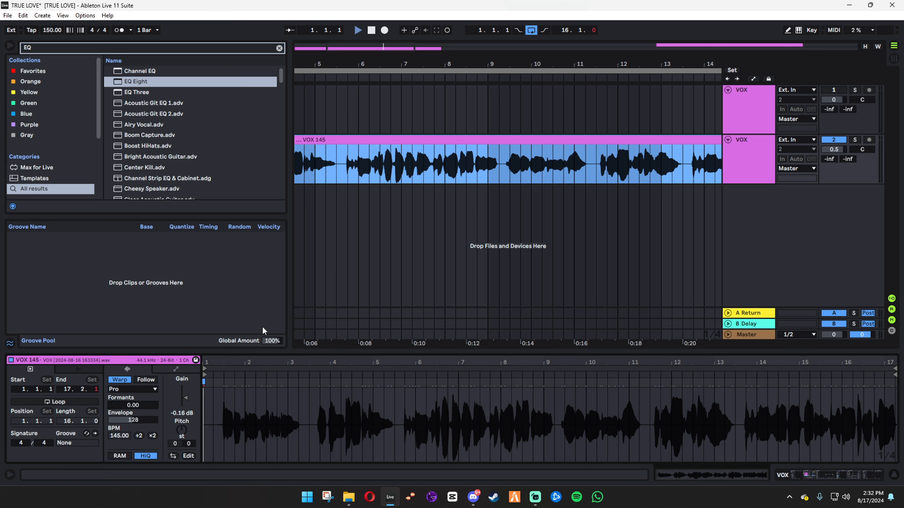
key("shift+Tab")
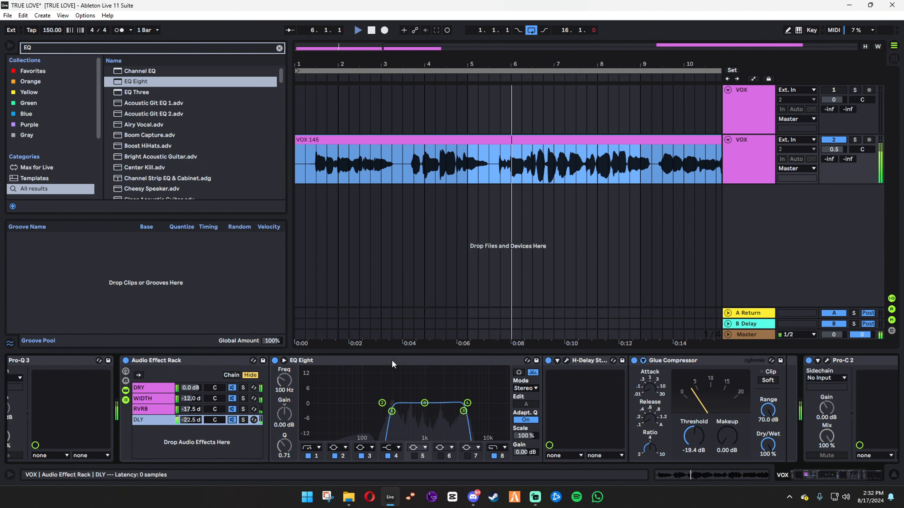
scroll(368, 404, "down", 5)
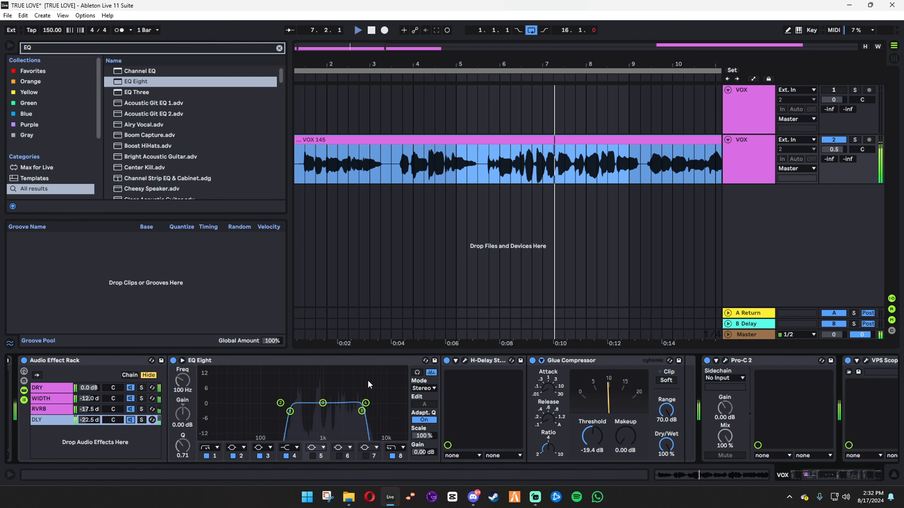
left_click(775, 360)
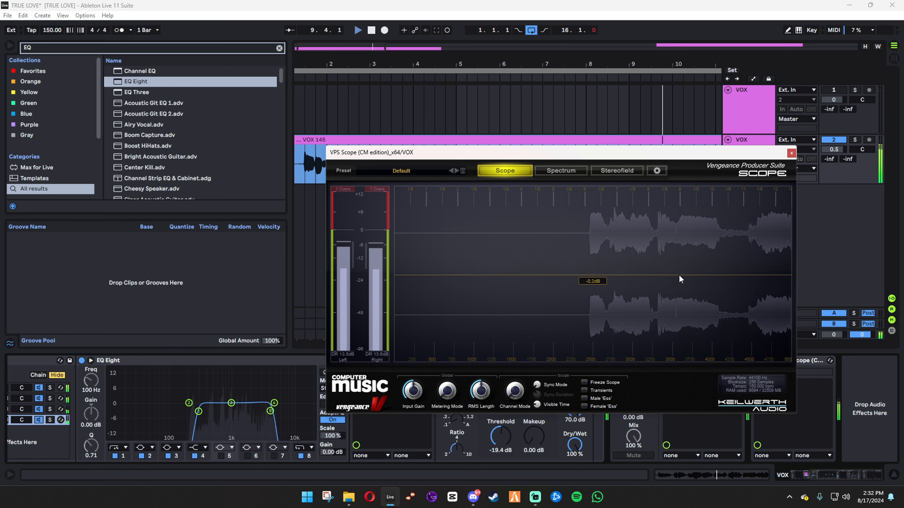
Stop playback, search the browser for CLIPPER, and insert TR5 Classic Clipper on the VOX track before VPS Scope.
left_click_drag(487, 154, 495, 127)
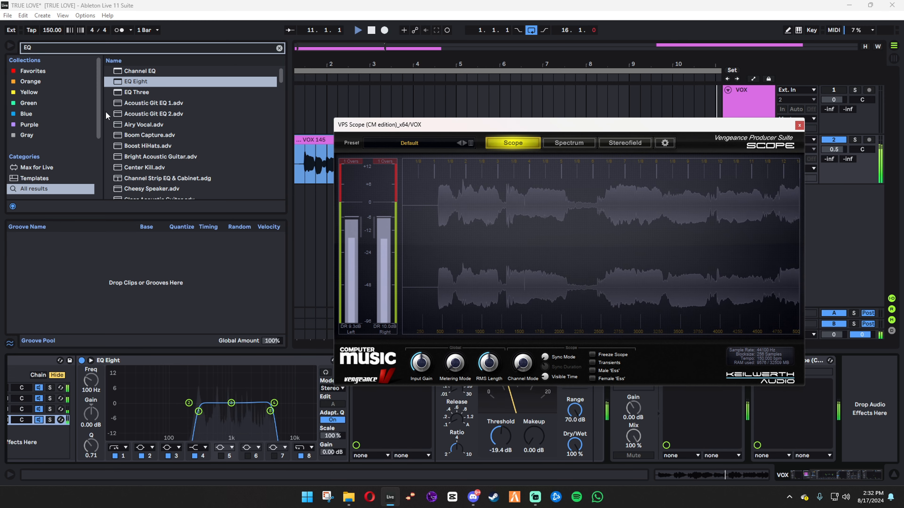
key("space")
left_click_drag(43, 48, 2, 49)
type("CLIPPER")
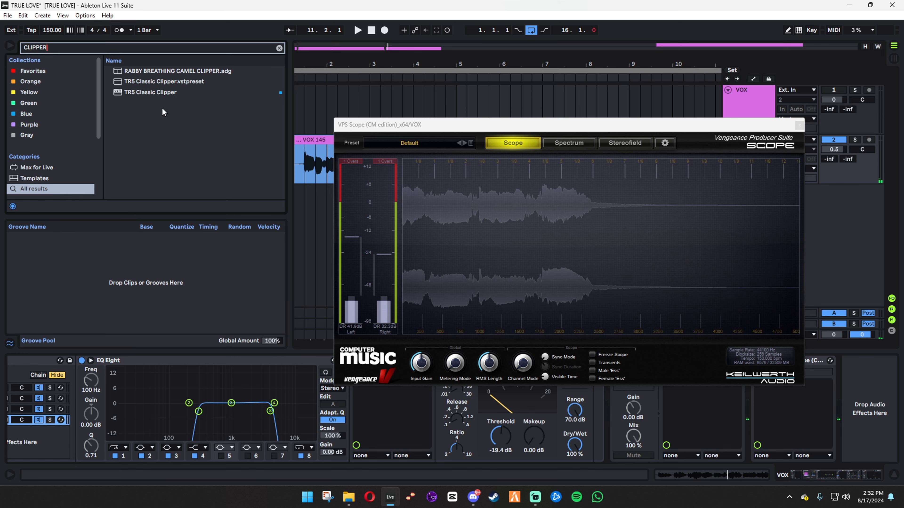
double_click(157, 92)
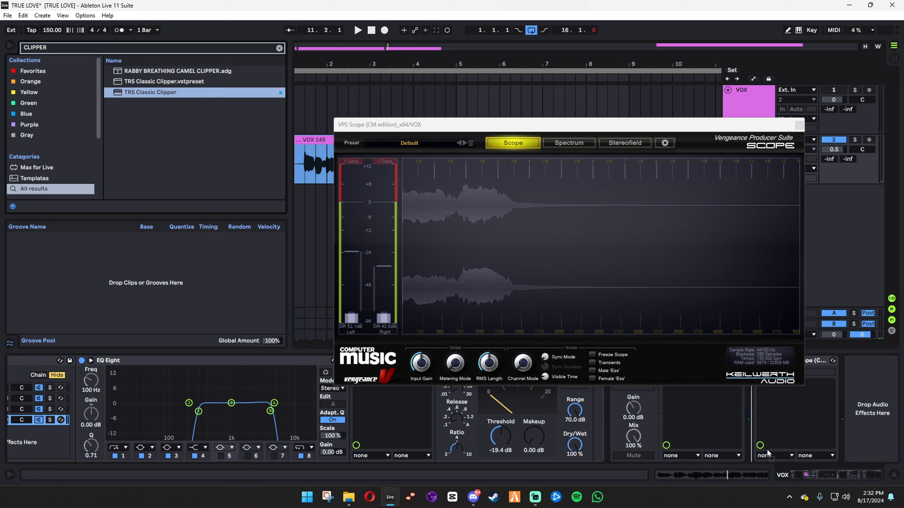
Arrange the Classic Clipper and VPS Scope windows side by side and set the clipper's gain to 1.0 dB.
left_click_drag(714, 128, 820, 121)
left_click_drag(417, 130, 229, 120)
left_click_drag(534, 121, 570, 102)
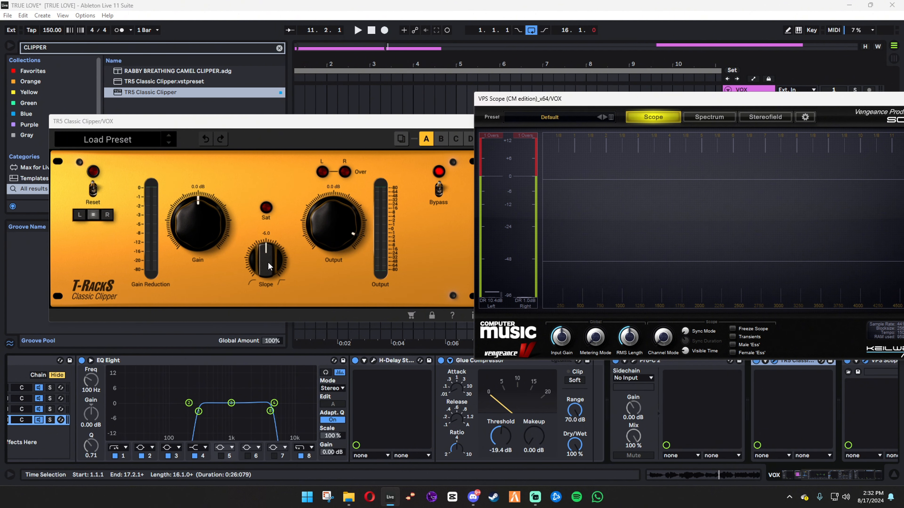
left_click_drag(409, 121, 399, 122)
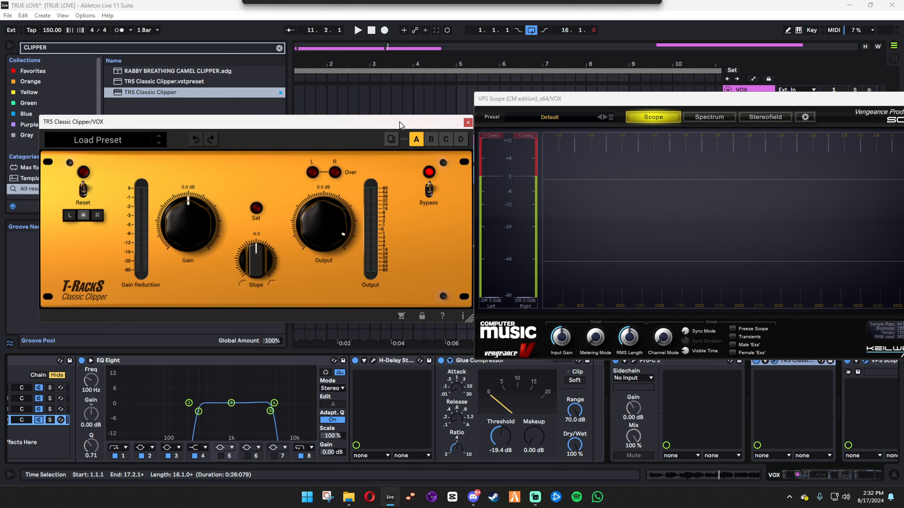
left_click_drag(532, 96, 529, 94)
left_click_drag(384, 127, 374, 130)
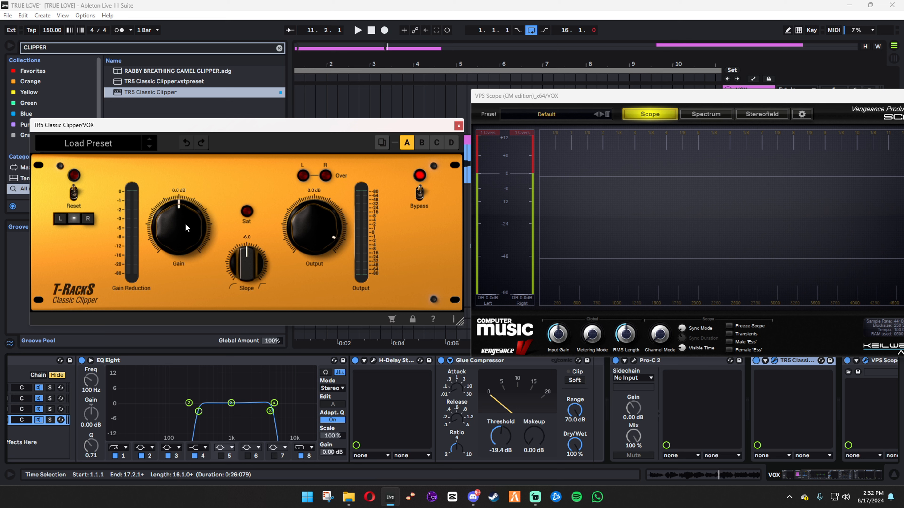
left_click_drag(184, 218, 178, 225)
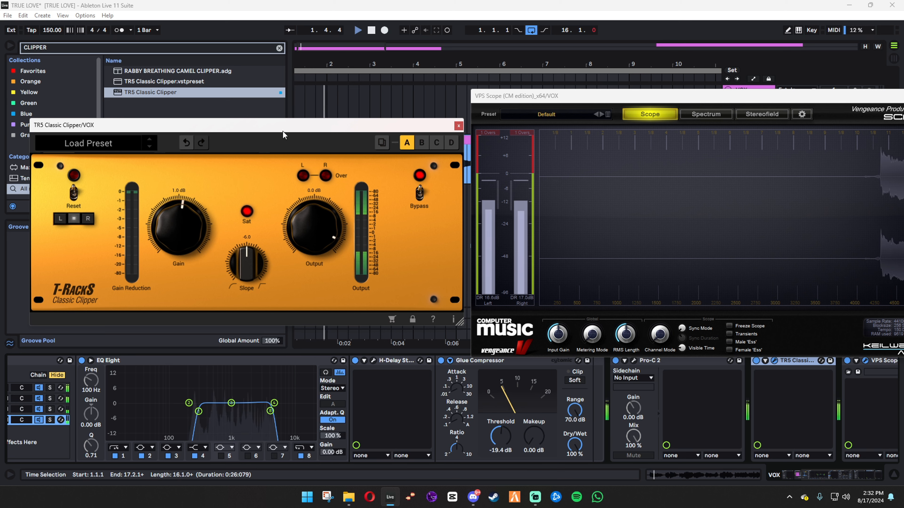
Show the mixer, move the clipper window clear of the faders, and lower the processed VOX track to -4.5 dB during playback.
left_click(331, 108)
key("Tab")
left_click_drag(418, 125, 336, 222)
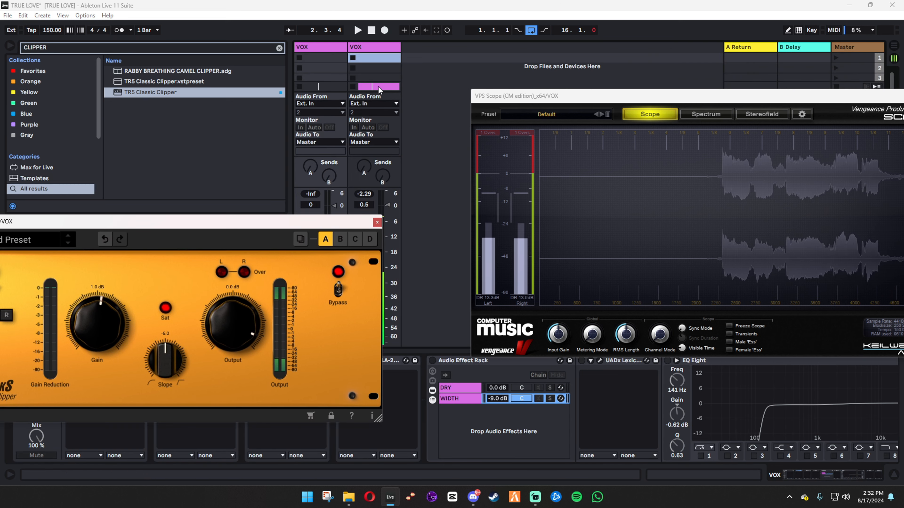
left_click_drag(229, 215, 228, 213)
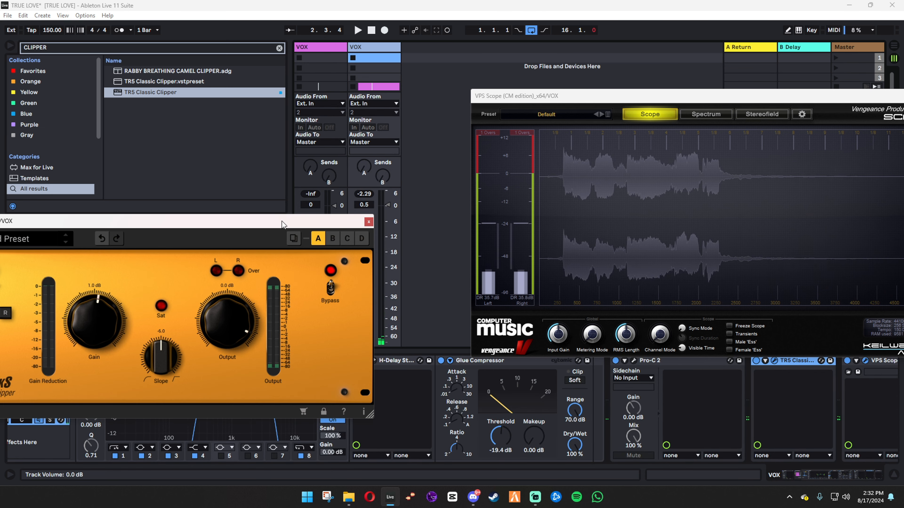
left_click_drag(283, 222, 216, 211)
left_click_drag(388, 205, 388, 217)
key("space")
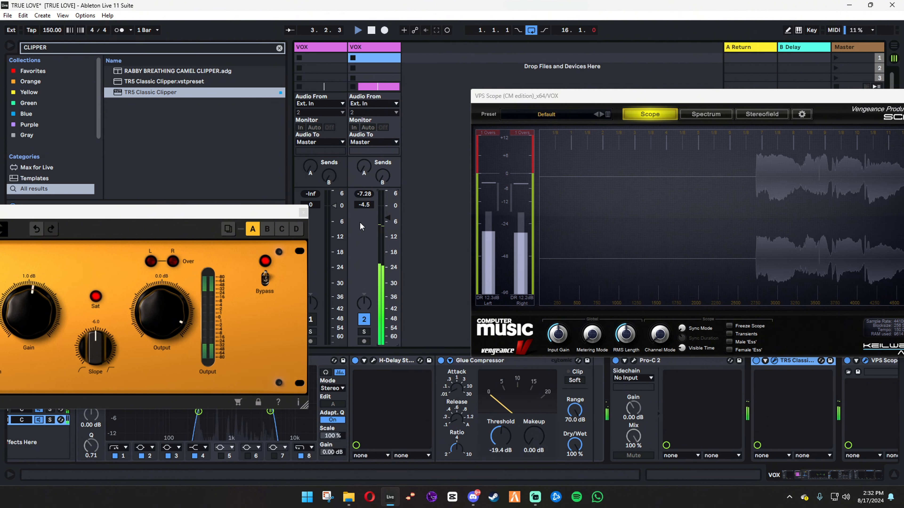
Raise the Classic Clipper's gain further while listening to the vocal, repositioning its window beside the mixer.
left_click_drag(219, 212, 337, 213)
left_click_drag(157, 314, 157, 296)
left_click_drag(314, 216, 488, 268)
left_click_drag(314, 372, 314, 368)
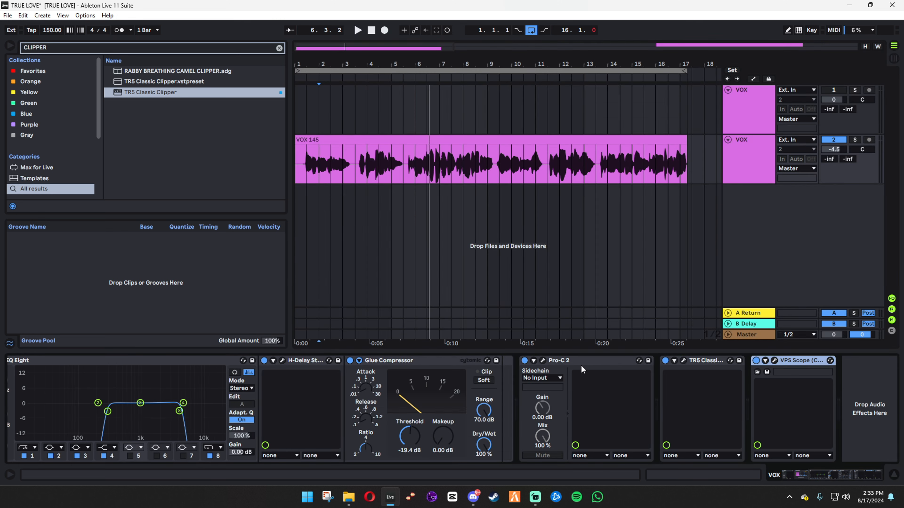
Duplicate the processed VOX track and rename the original DRY and the copy WET.
left_click(581, 363)
key("ctrl+a")
key("ctrl+d")
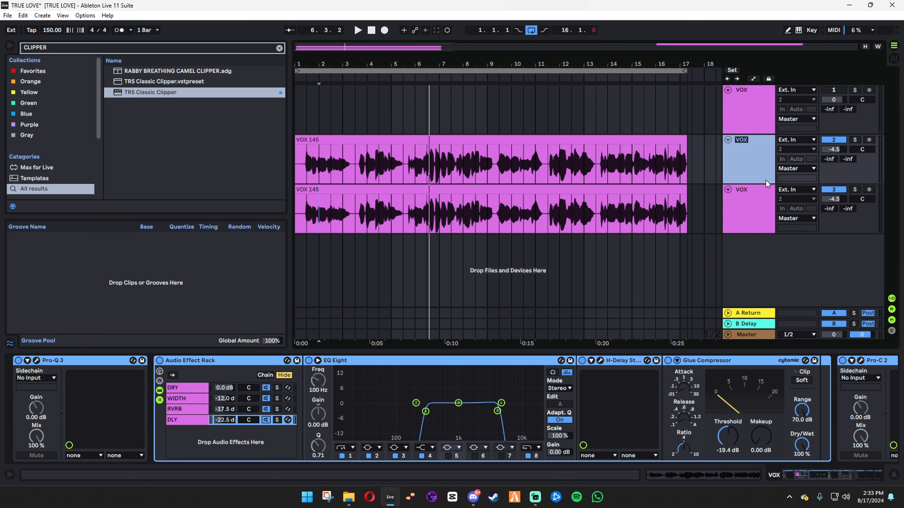
type("DRY")
key("Return")
left_click(752, 216)
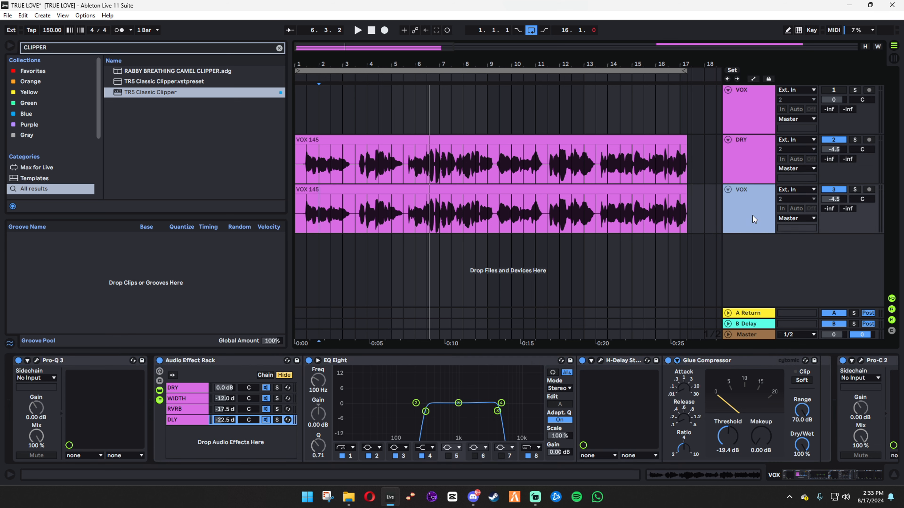
type("WET")
Remove all effects from the DRY track and check that the WET track keeps its device chain.
left_click(743, 155)
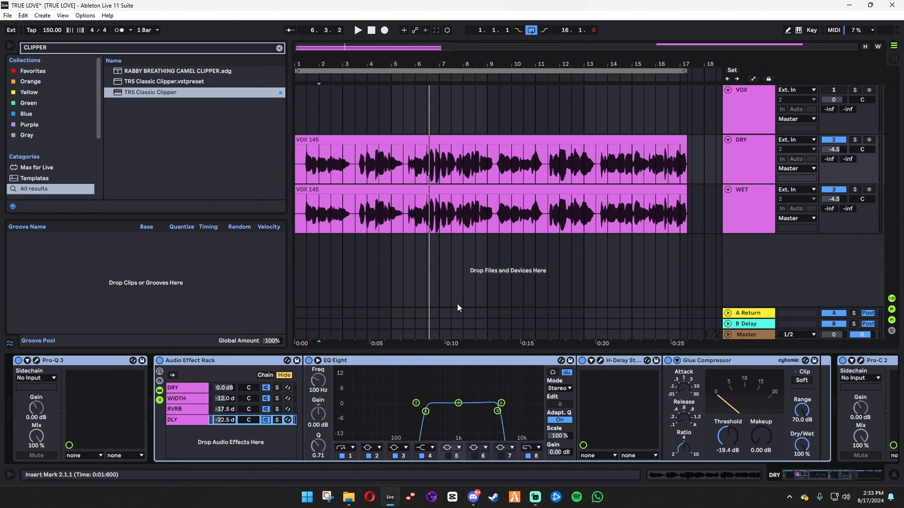
left_click(747, 159)
key("Delete")
left_click(750, 225)
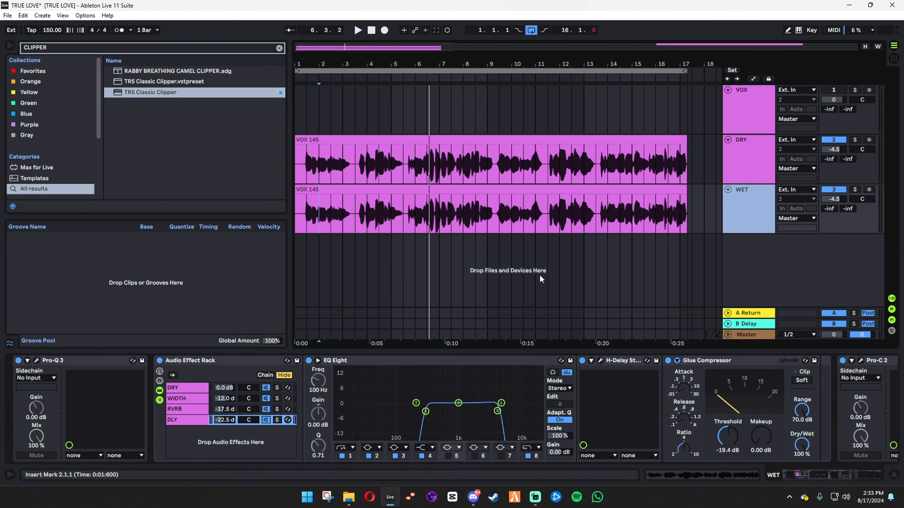
Compare the DRY and WET tracks by soloing each during playback, setting the DRY track's volume to -1.7 dB.
key("Tab")
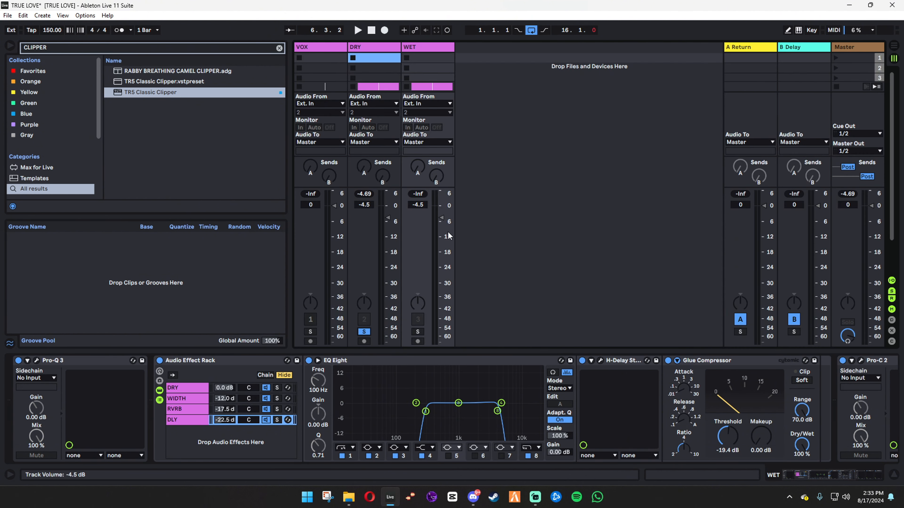
key("space")
left_click_drag(388, 218, 388, 209)
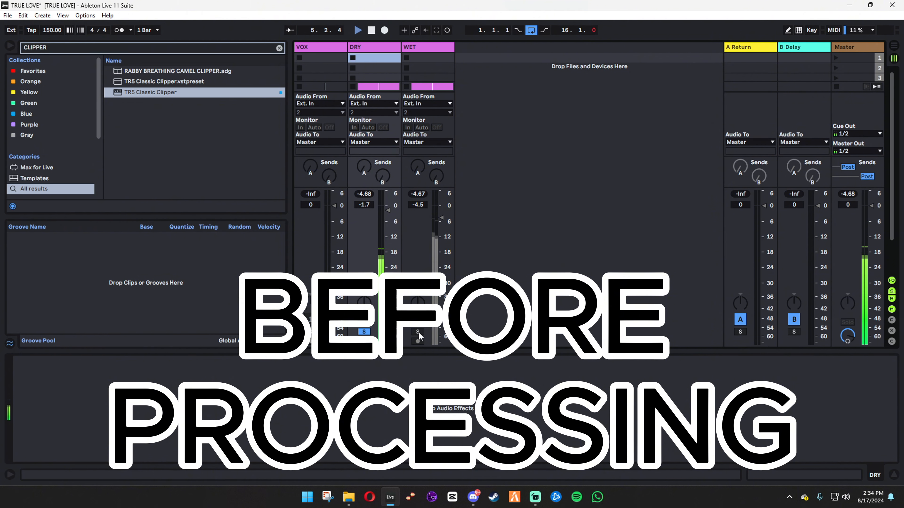
left_click(418, 332)
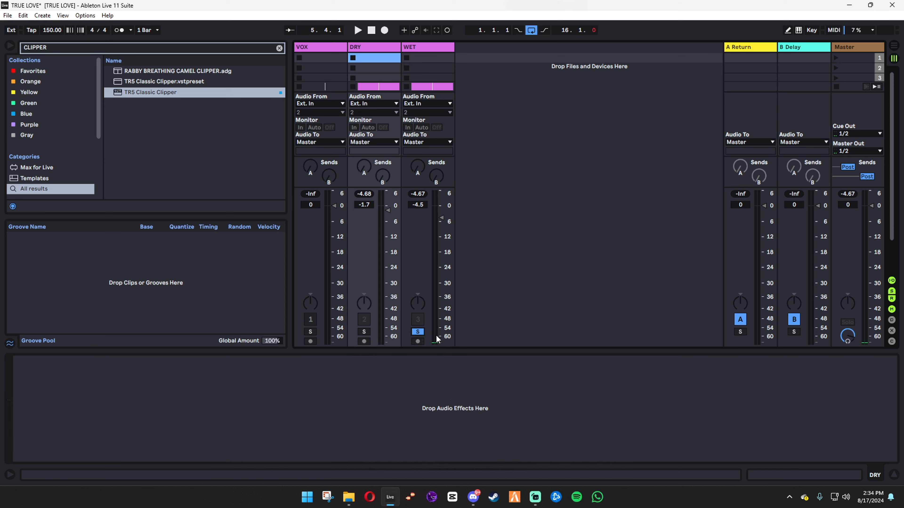
key("Tab")
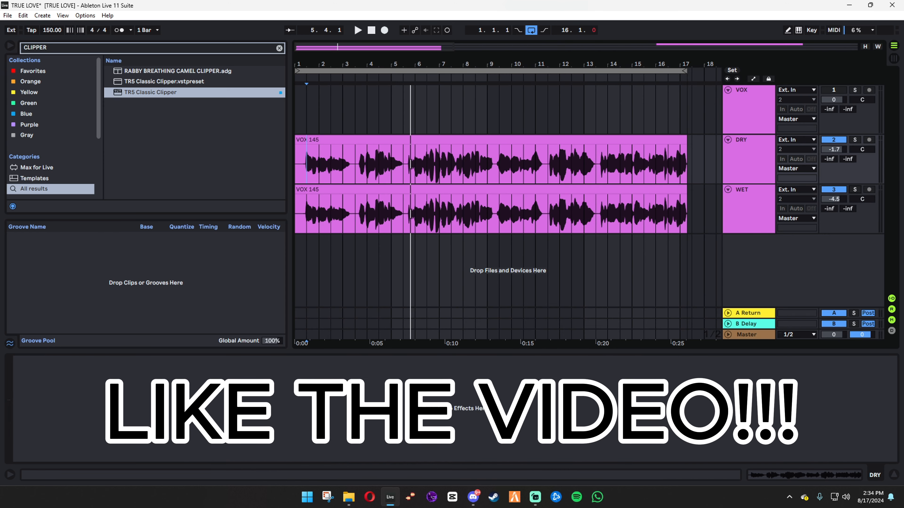